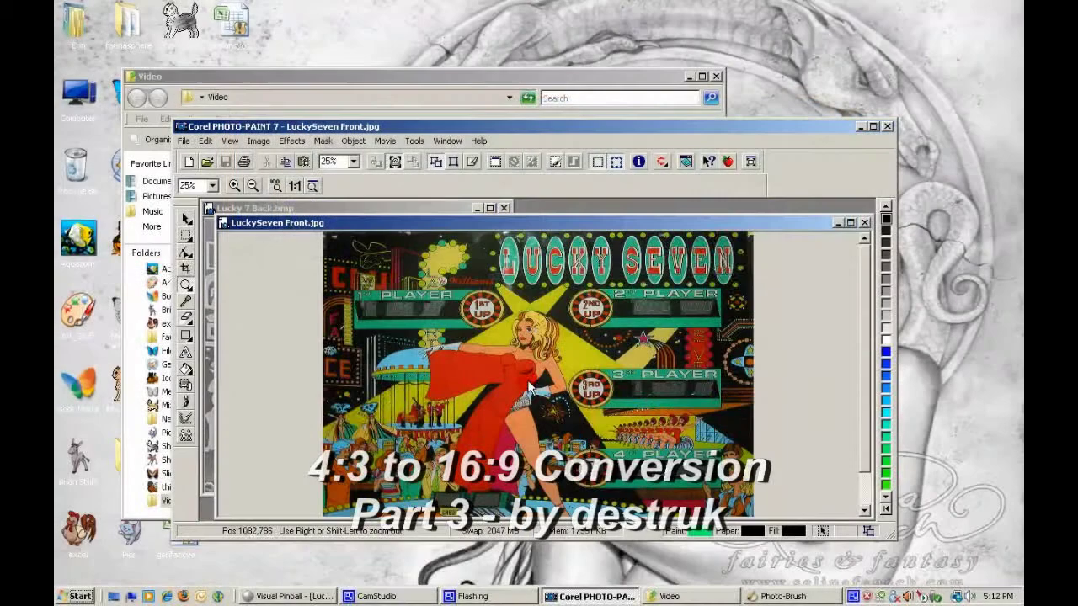
- Maximize PHOTO-PAINT and the LuckySeven Front.jpg window, and zoom the backglass to 25%
right_click(455, 352)
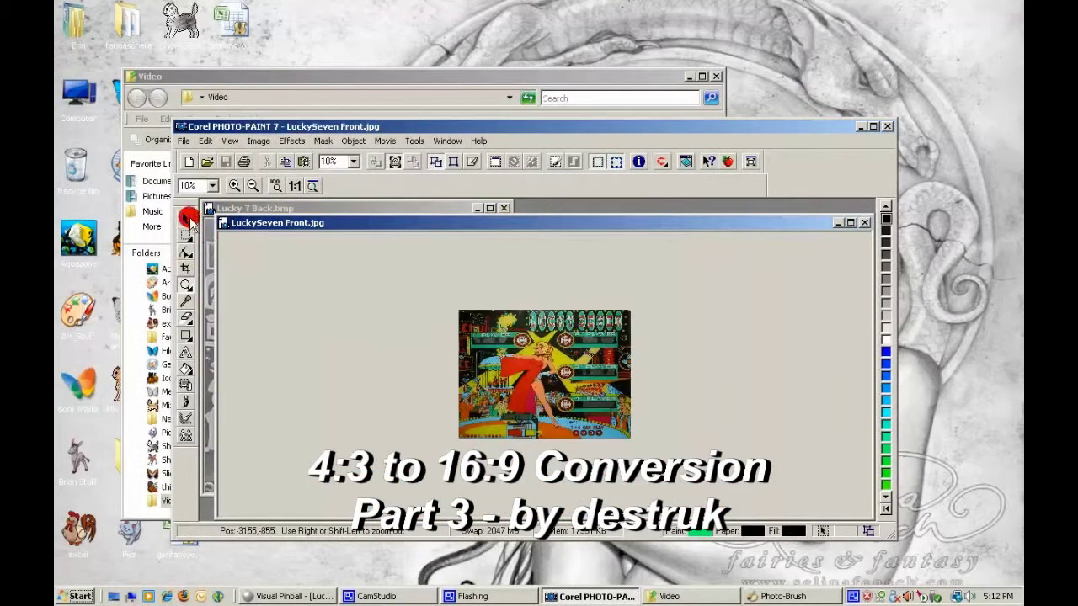
click(188, 218)
click(874, 127)
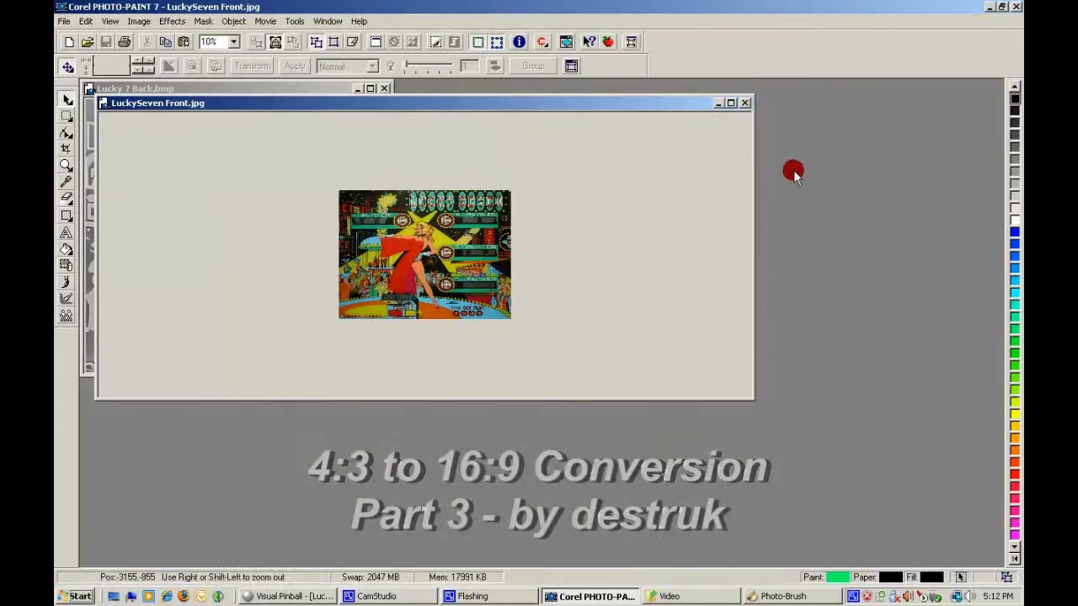
click(732, 101)
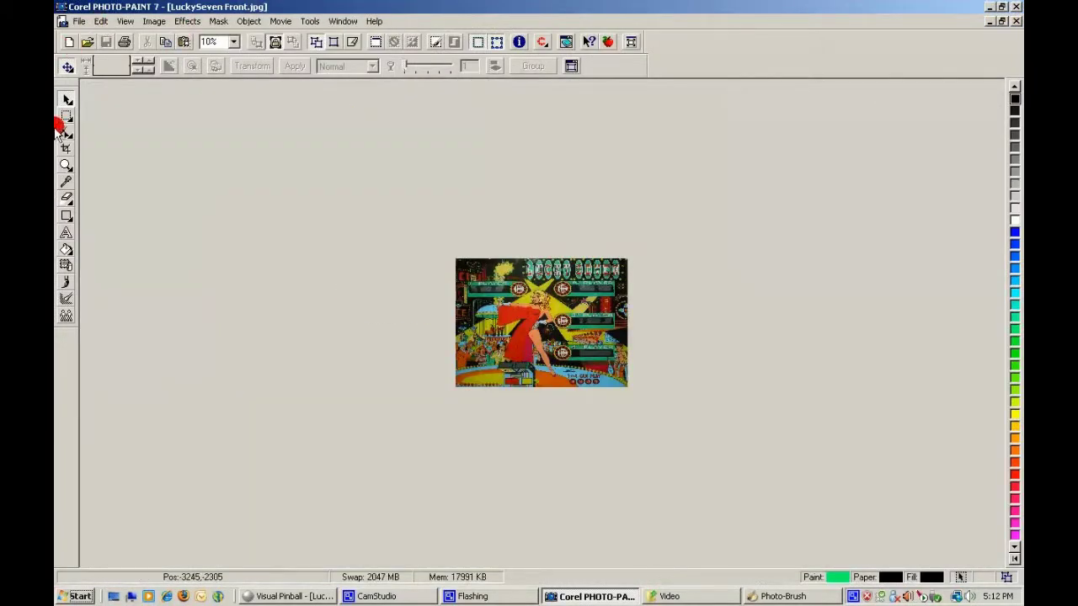
click(65, 166)
click(543, 308)
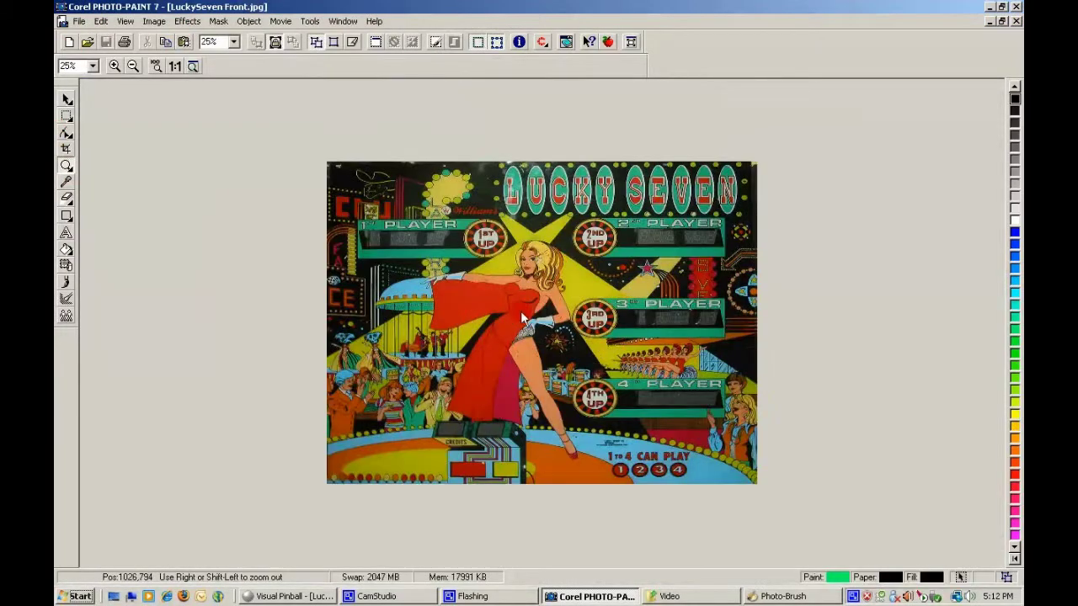
click(69, 99)
- Paste the clipboard as a new object, then delete it again
click(101, 21)
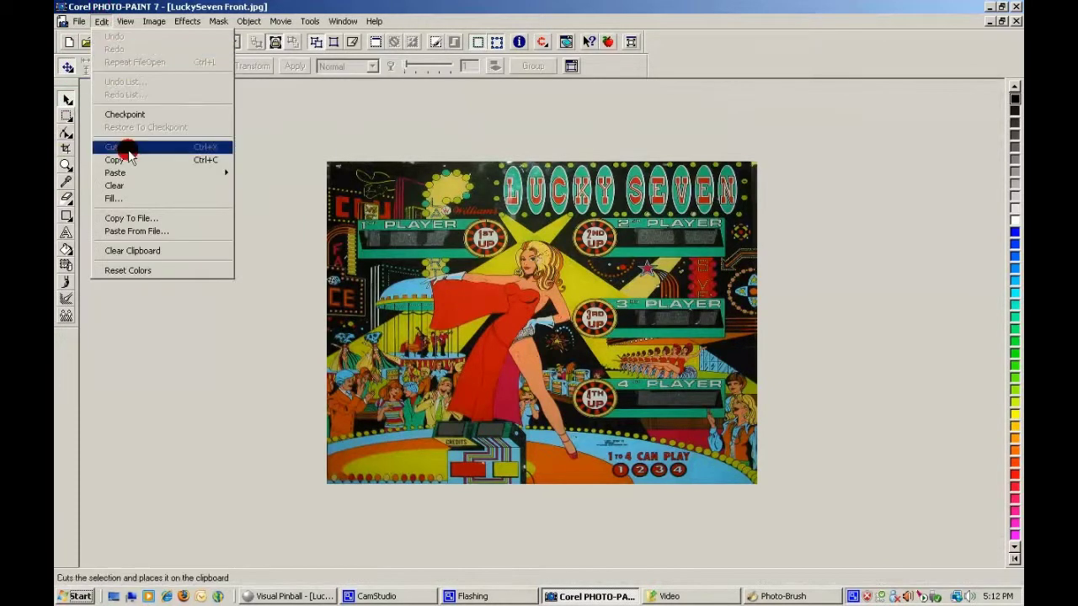
mouse_move(127, 172)
click(272, 172)
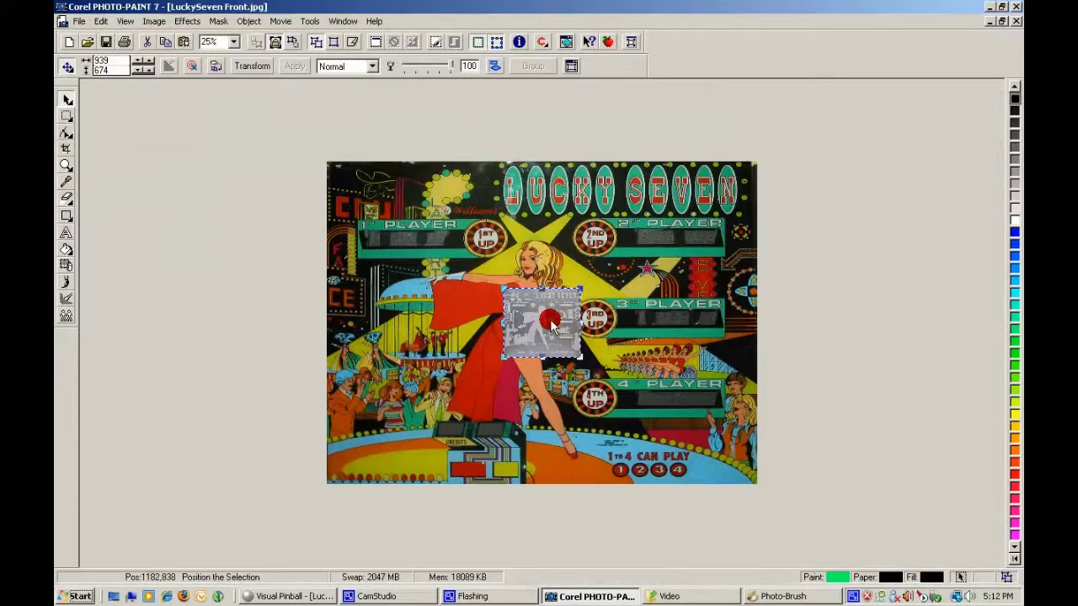
key(Delete)
- Create a new document from the clipboard and minimize it
click(79, 21)
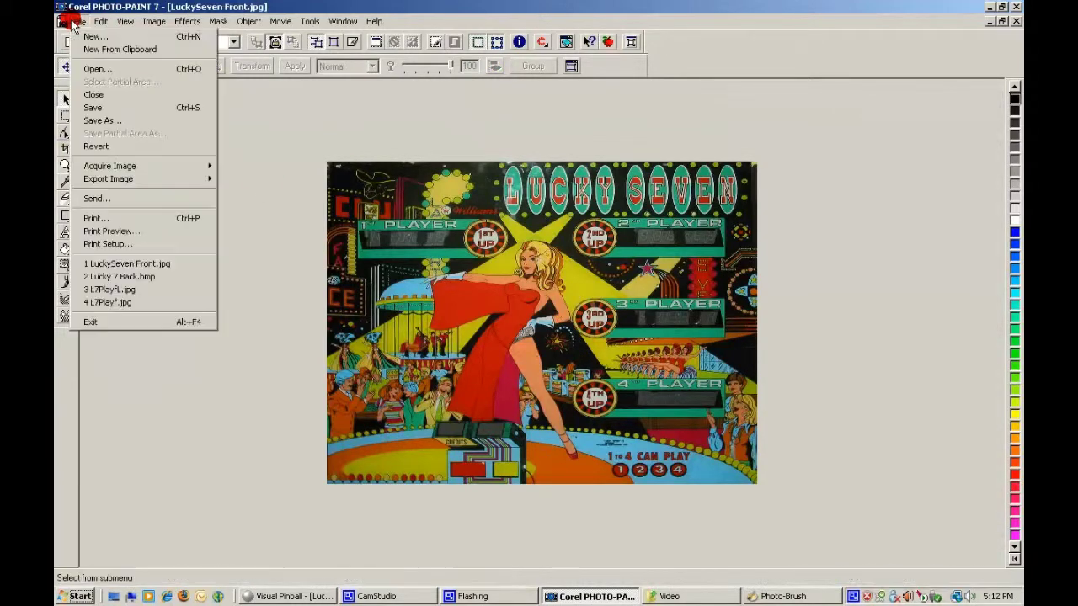
click(86, 51)
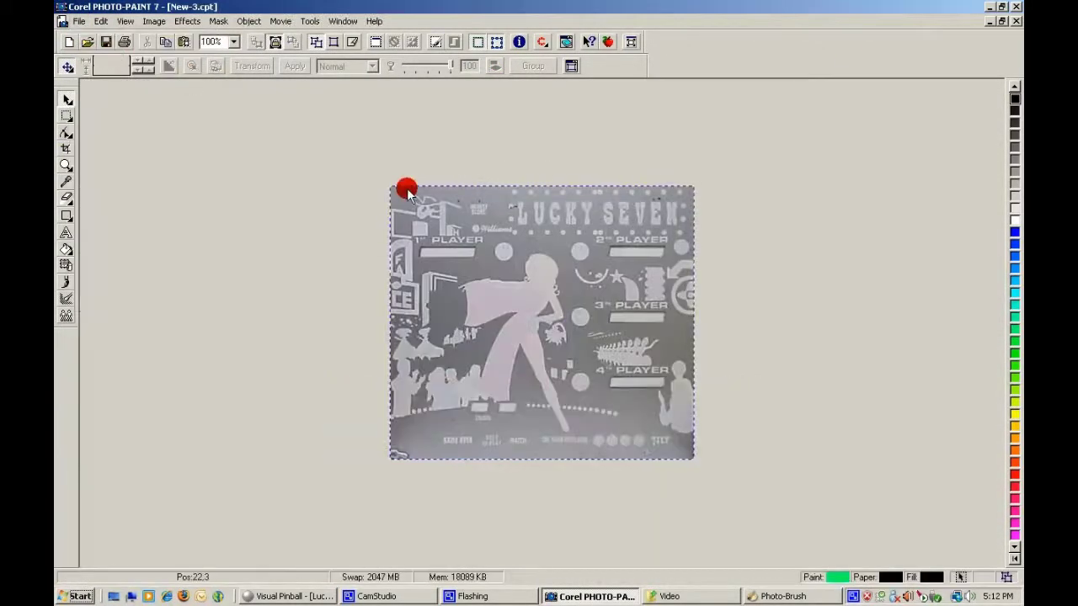
click(989, 20)
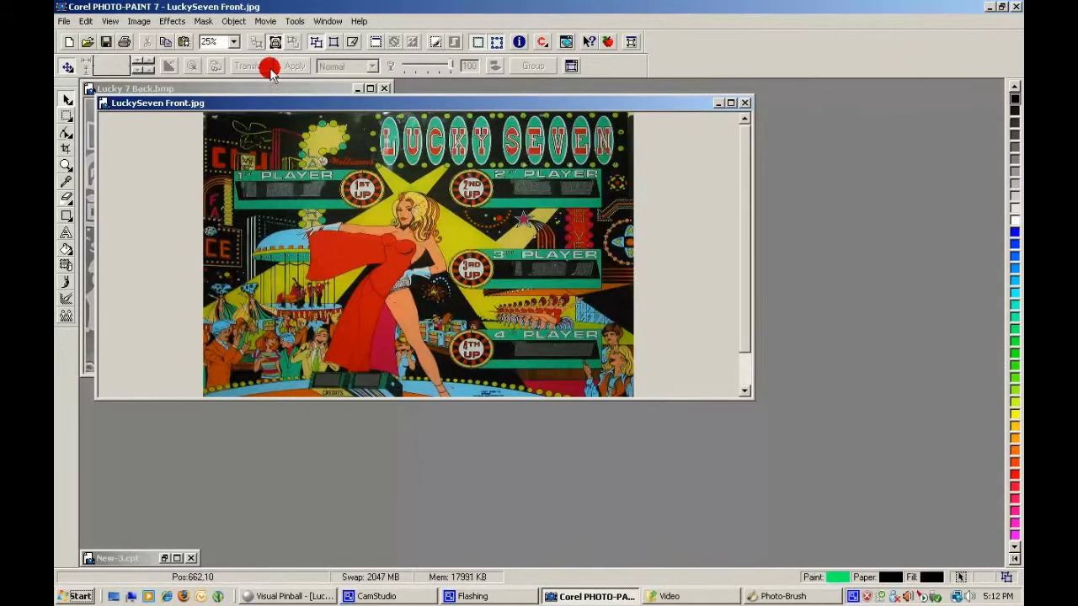
- Check that the front image is 2,272 × 1,704 pixels, then bring Lucky 7 Back.bmp forward
click(139, 21)
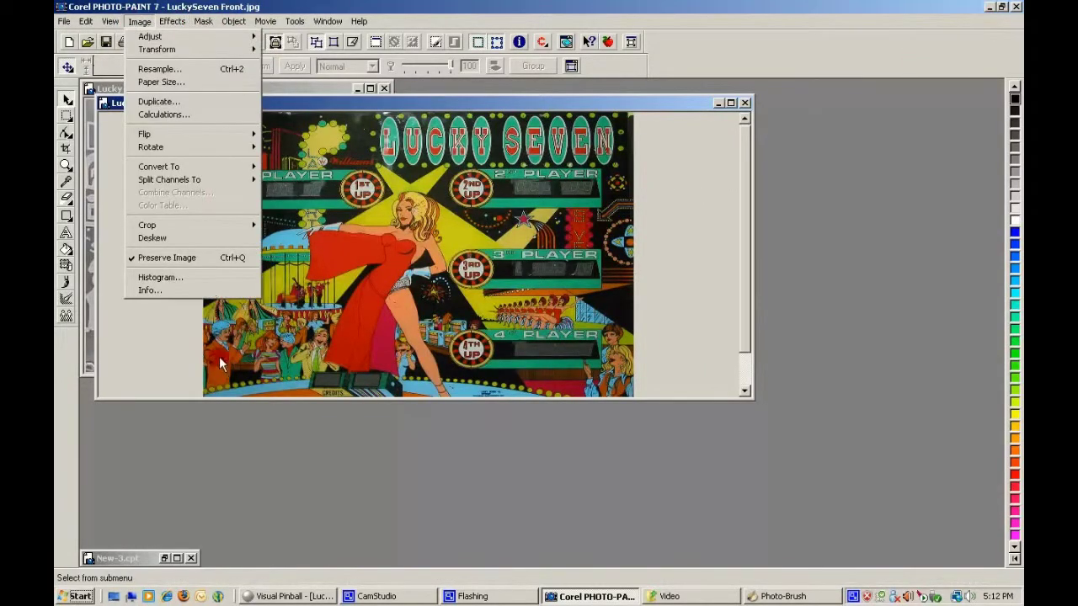
click(162, 288)
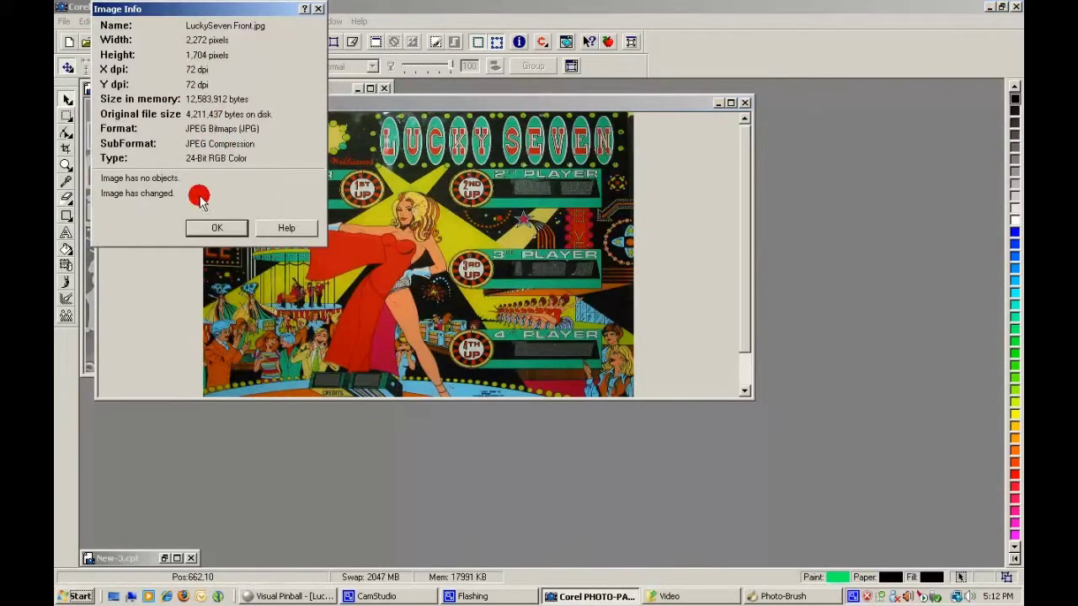
click(217, 230)
click(209, 88)
click(139, 21)
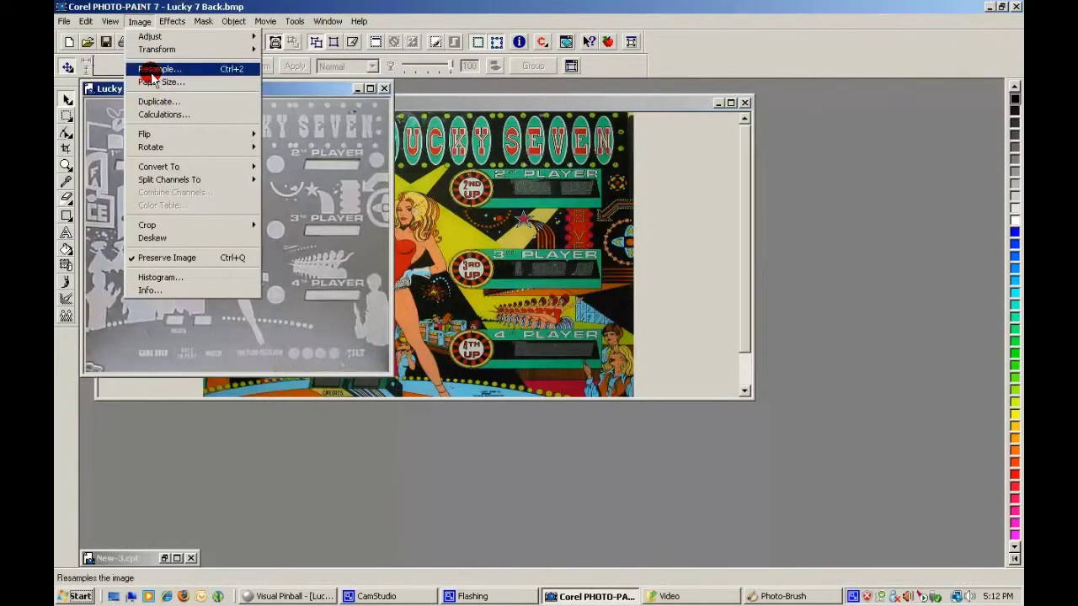
- Resample Lucky 7 Back.bmp to 2272 × 1704 pixels with Maintain aspect ratio unchecked
click(144, 69)
text(2272)
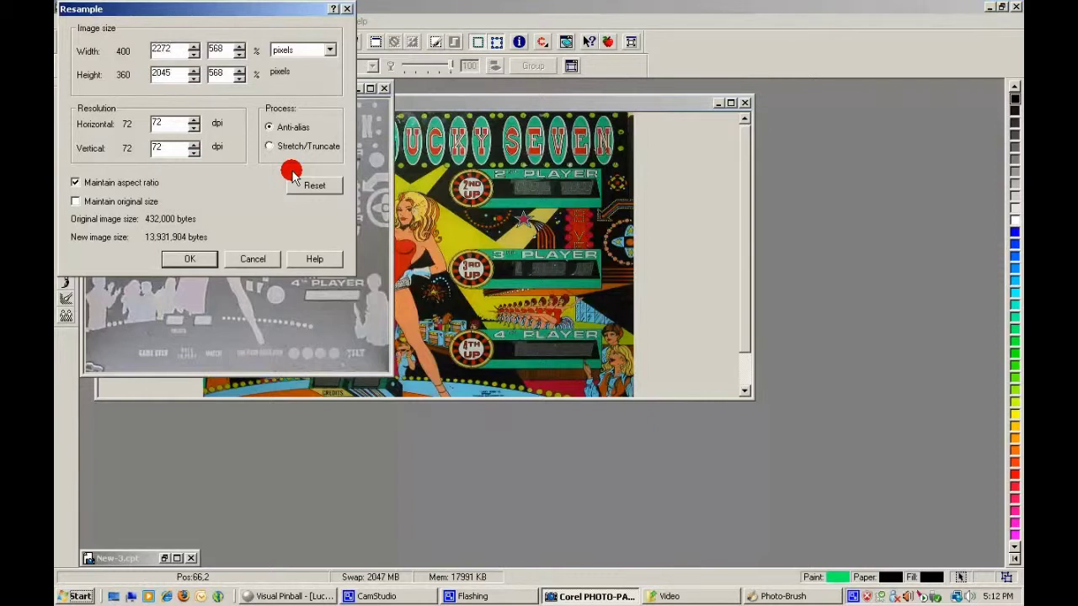
click(75, 181)
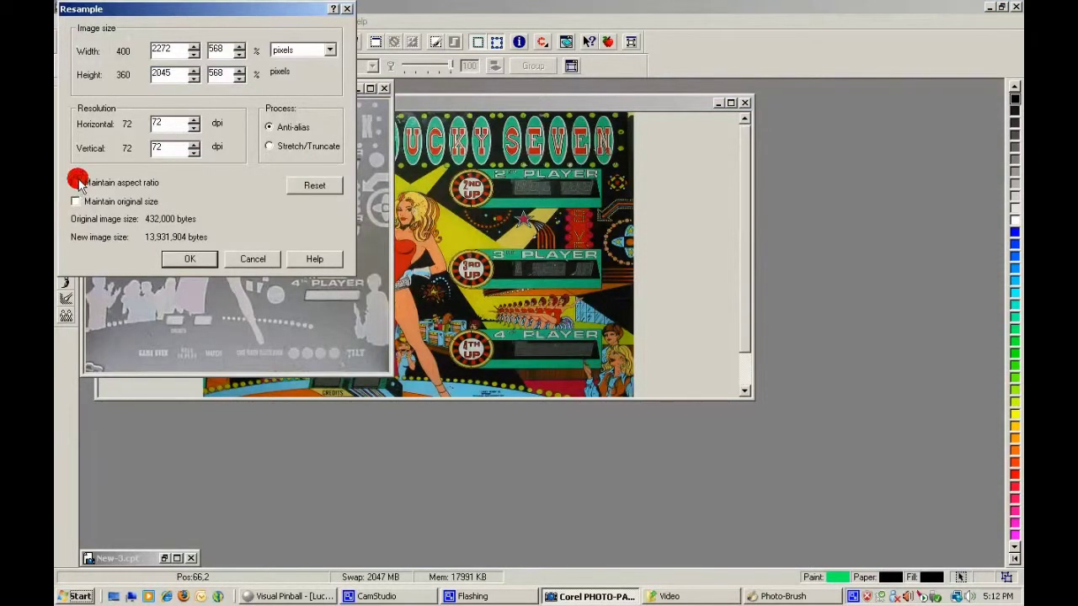
click(179, 74)
drag(179, 74, 56, 74)
text(17)
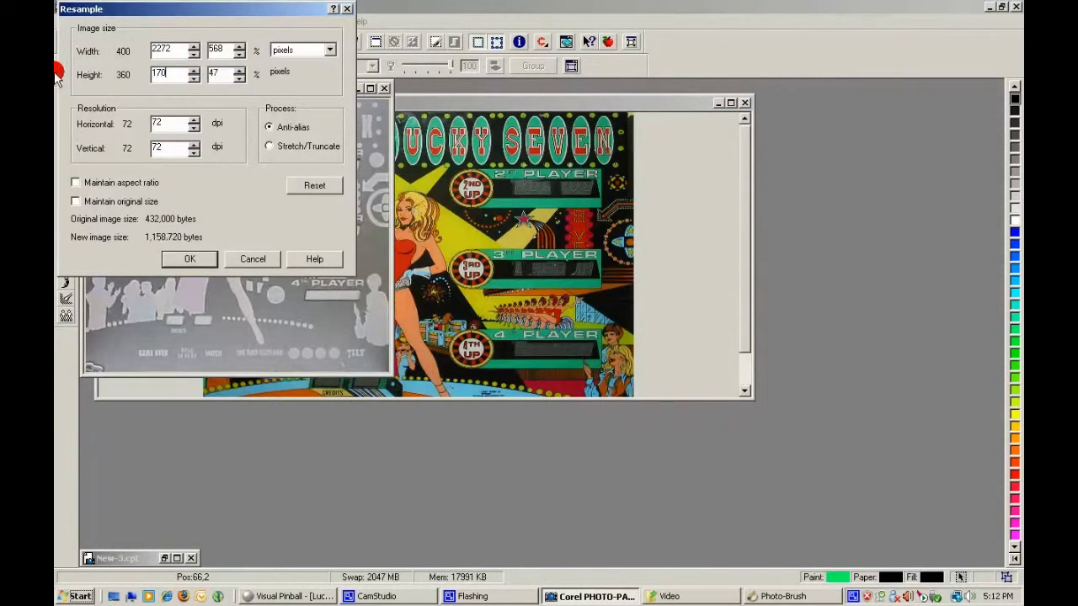
click(190, 259)
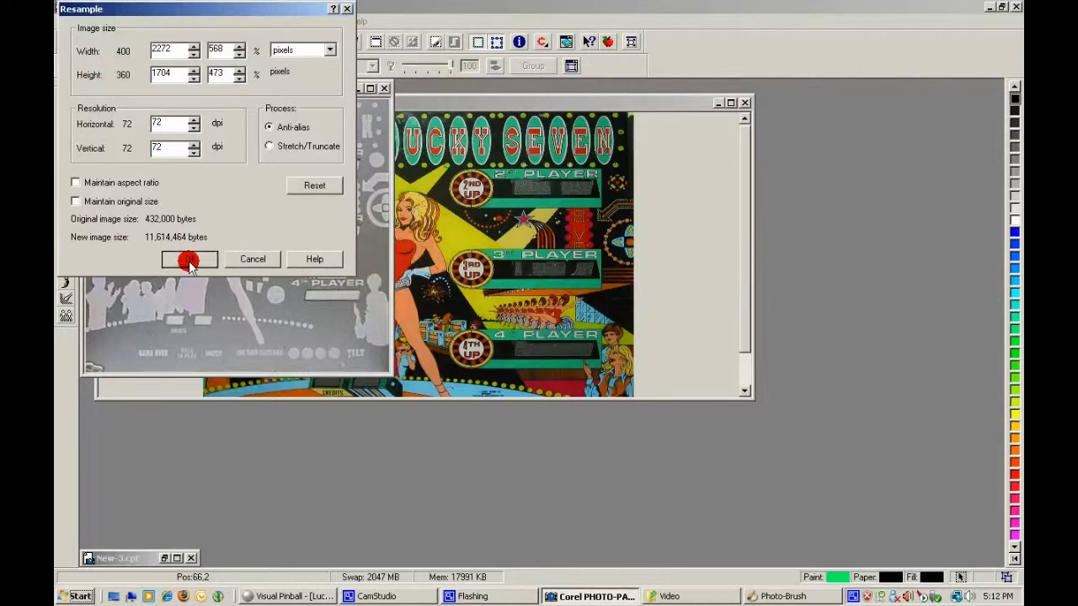
- Copy the resized back image, paste it into LuckySeven Front.jpg as a new object, and align it
click(86, 21)
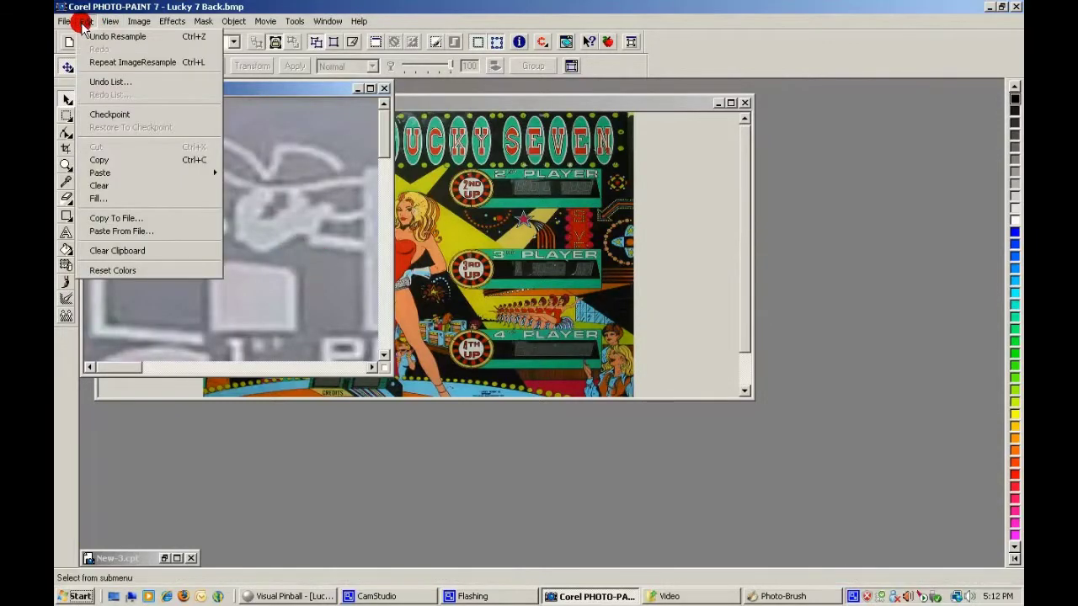
click(116, 160)
click(501, 102)
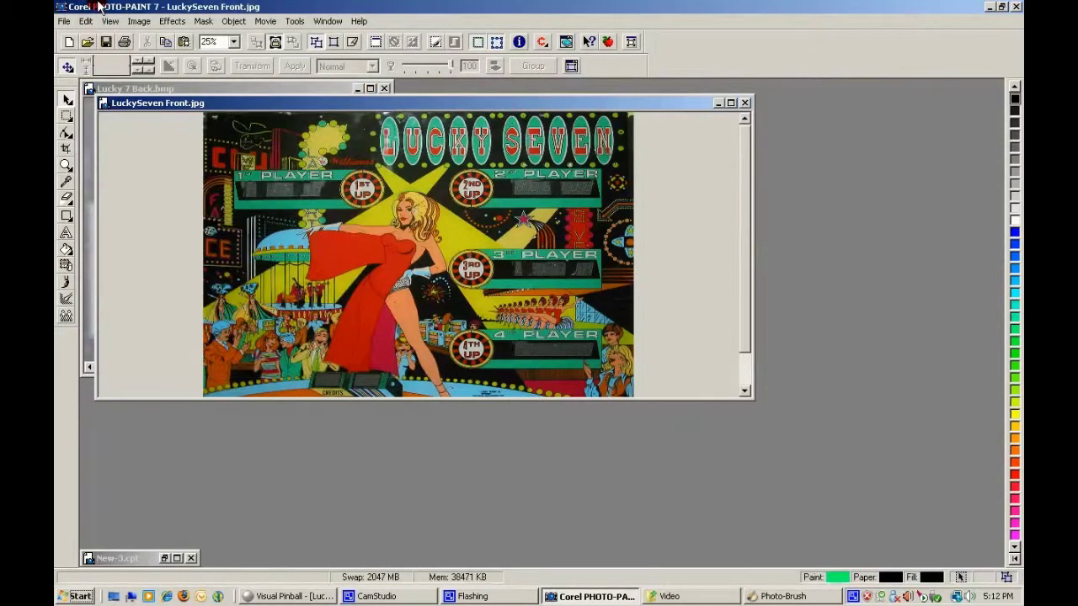
click(86, 21)
mouse_move(205, 172)
click(252, 171)
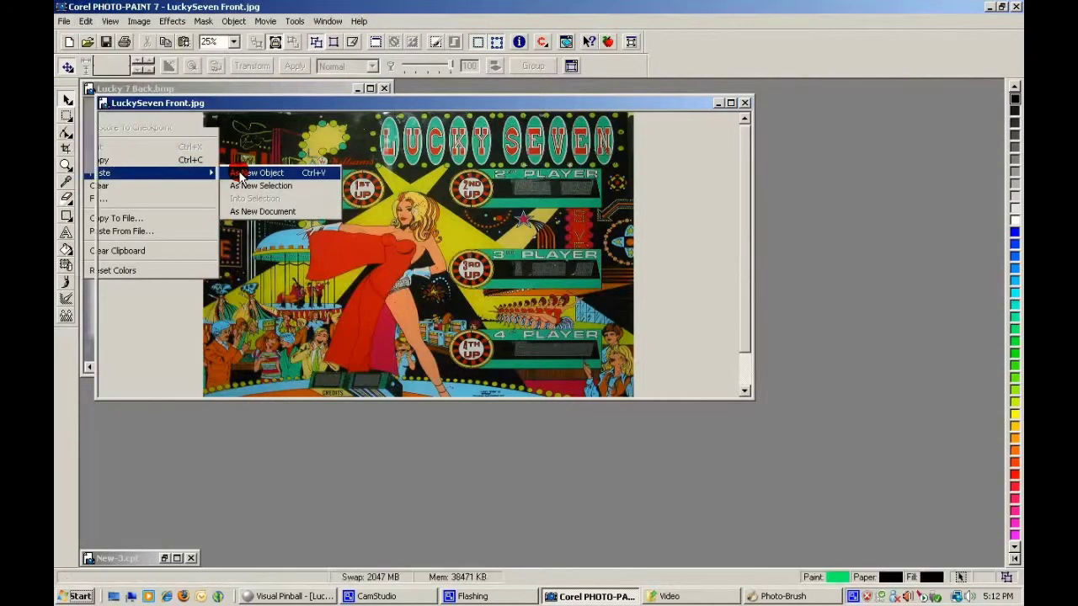
click(731, 103)
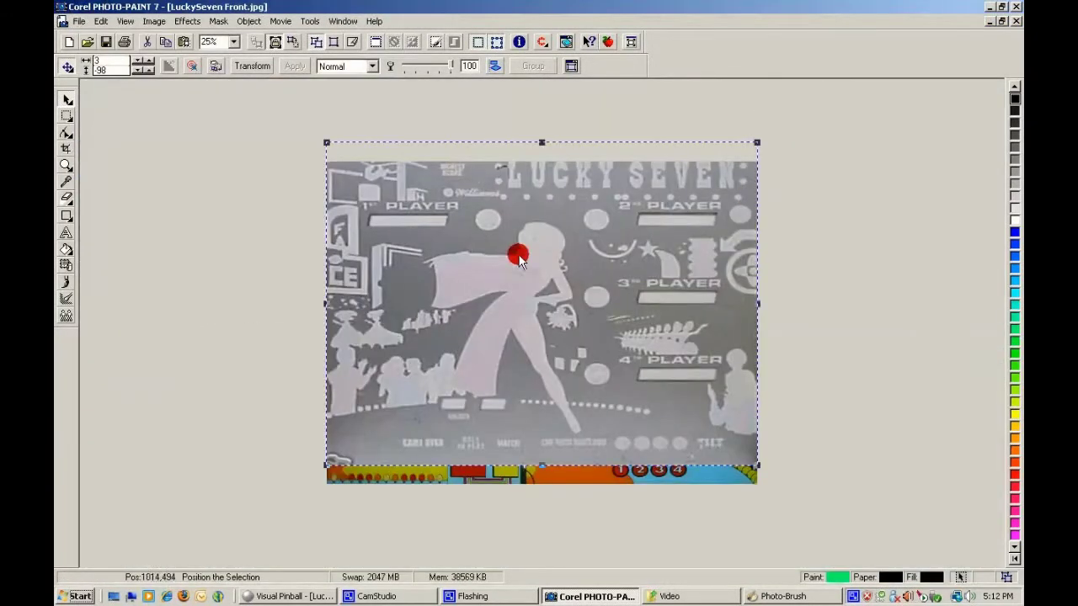
drag(548, 328, 552, 372)
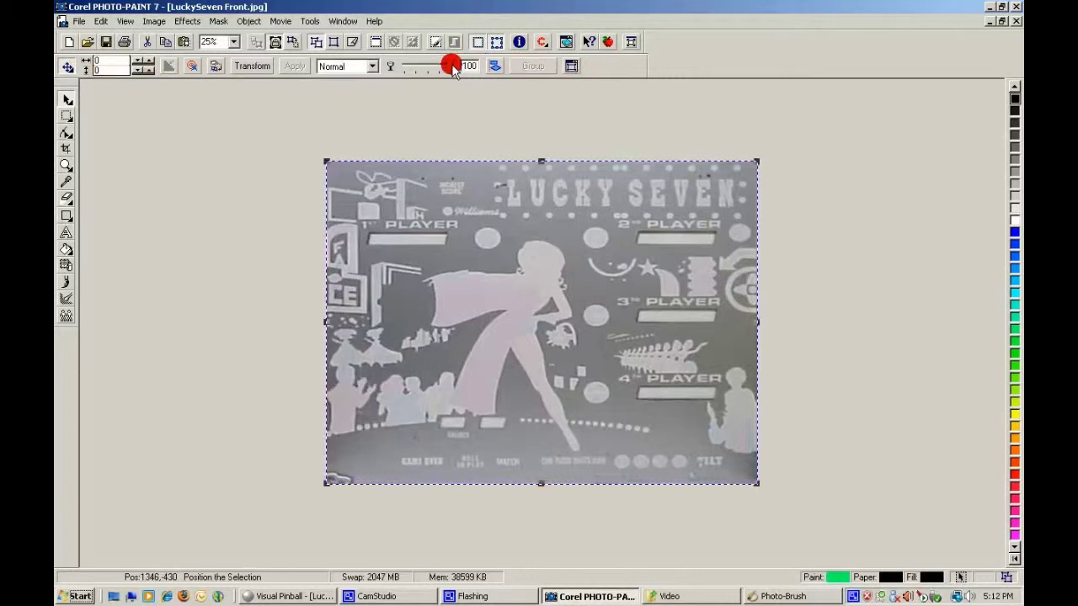
- Lower the back overlay object's opacity to 61
drag(452, 67, 433, 67)
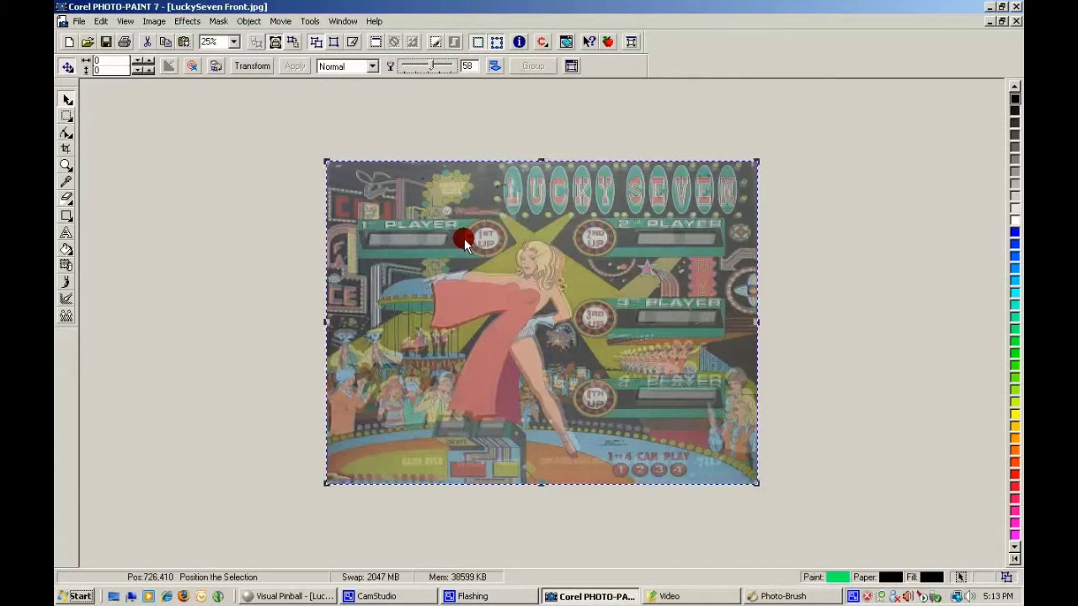
key(Right)
key(Right)
key(Right)
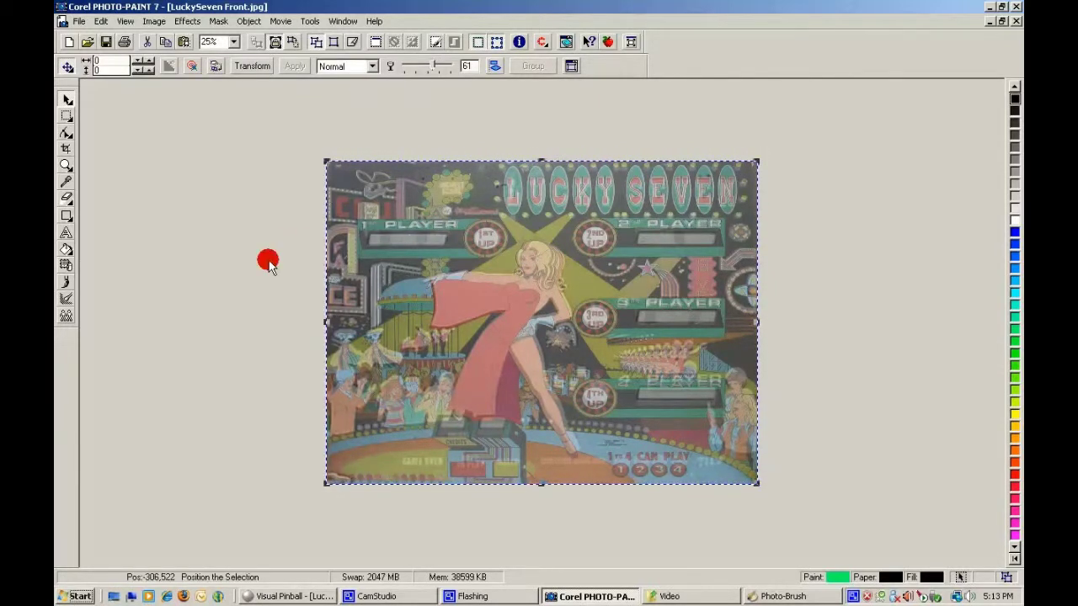
- Nudge the translucent overlay and stretch its top, bottom and left edges to match the front artwork
key(Down)
key(Down)
key(Down)
key(Down)
key(Down)
key(Down)
key(Down)
key(Down)
key(Down)
key(Down)
key(Down)
key(Down)
key(Down)
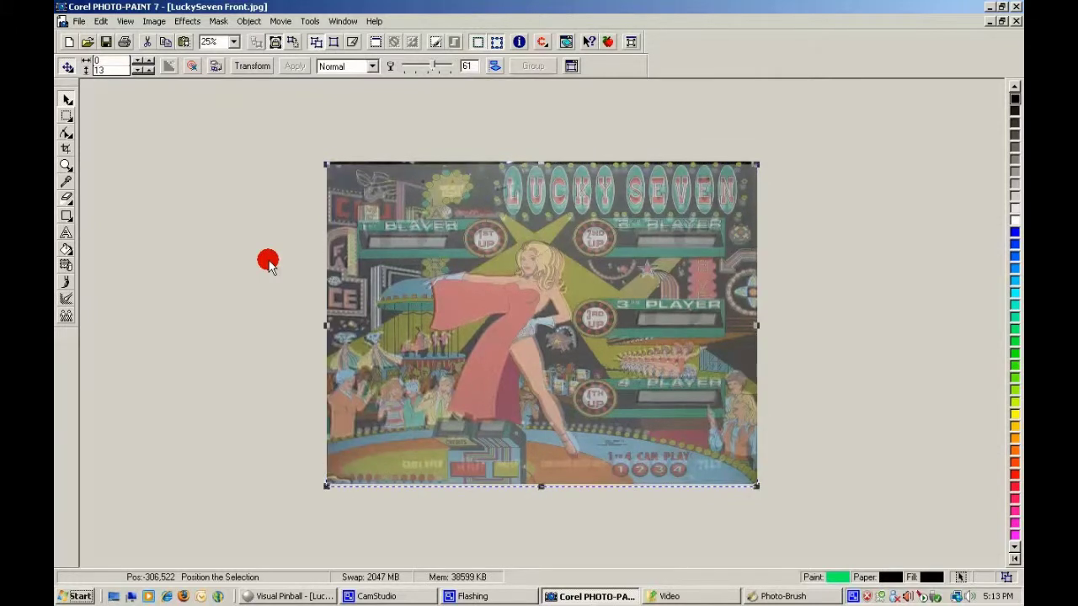
key(Down)
key(Down)
key(Down)
key(Down)
key(Down)
key(Down)
key(Down)
key(Down)
key(Down)
key(Down)
key(Down)
key(Down)
key(Down)
key(Down)
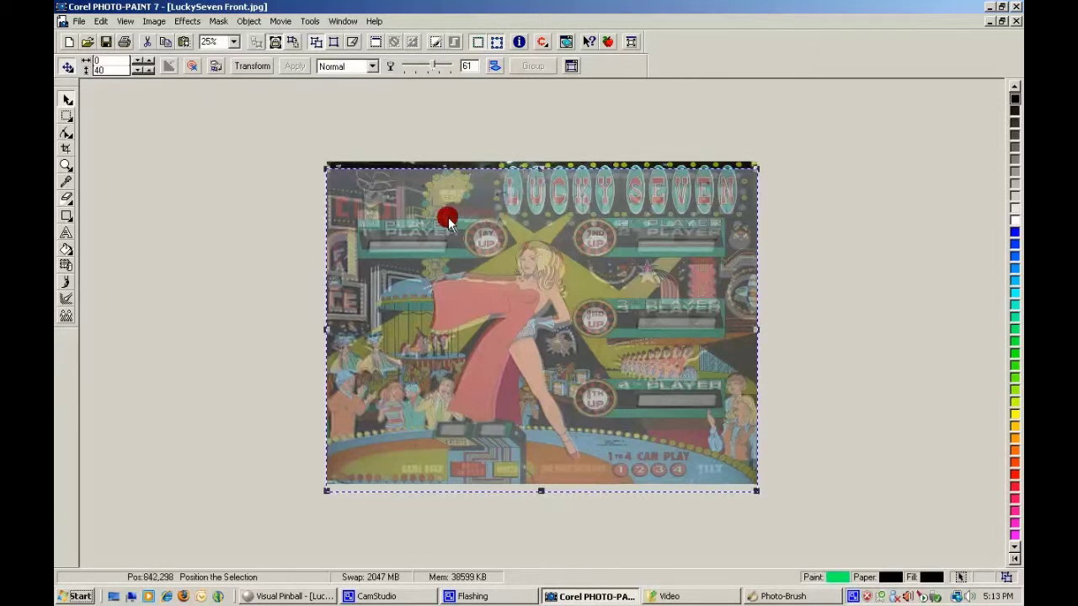
drag(539, 164, 541, 162)
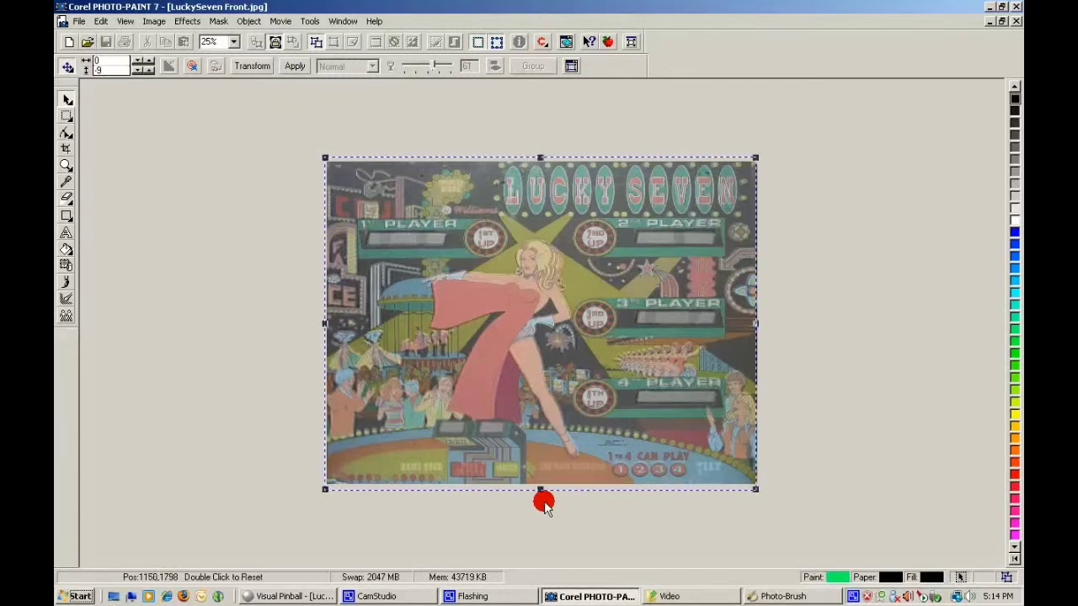
drag(539, 493, 540, 495)
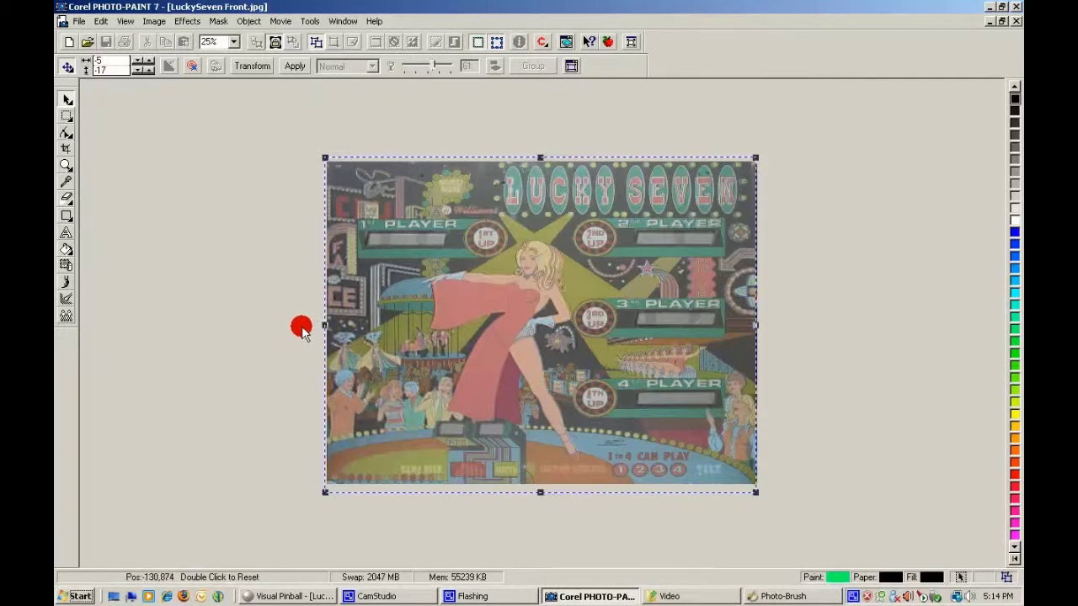
drag(325, 326, 323, 328)
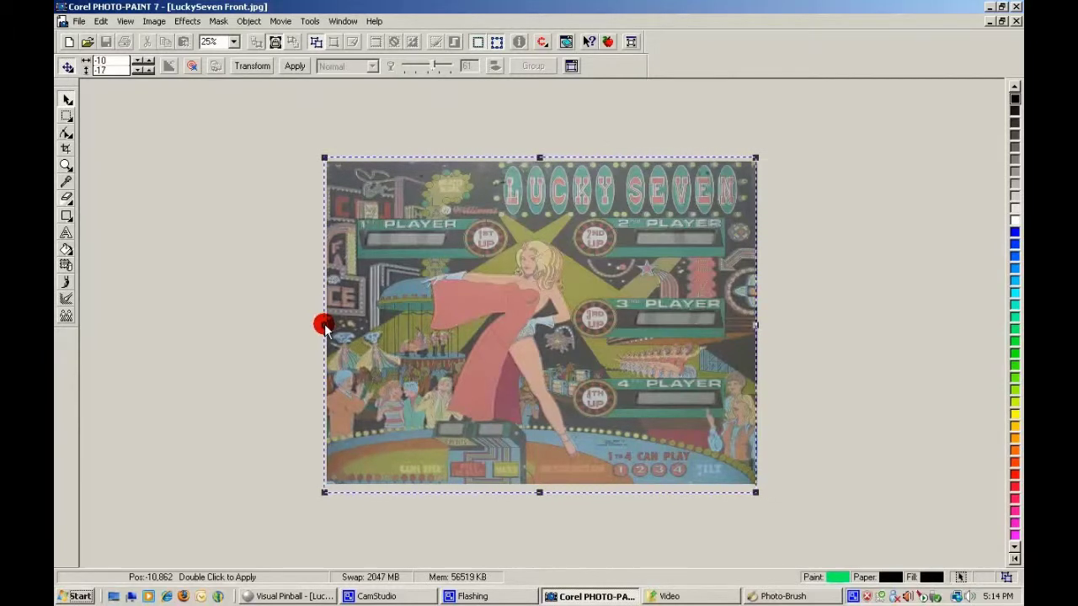
drag(325, 327, 322, 324)
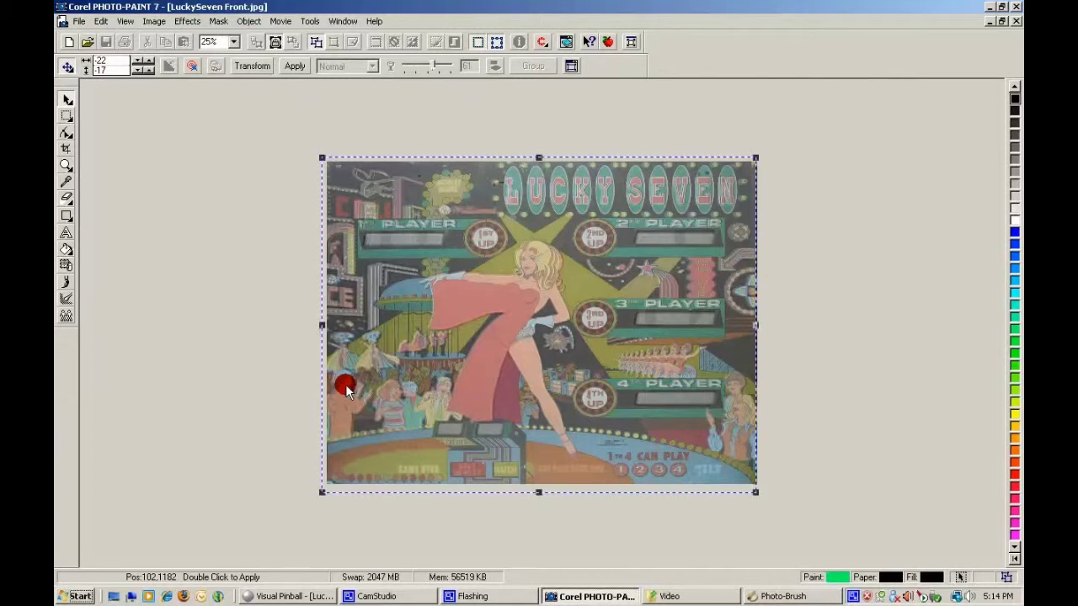
right_click(472, 323)
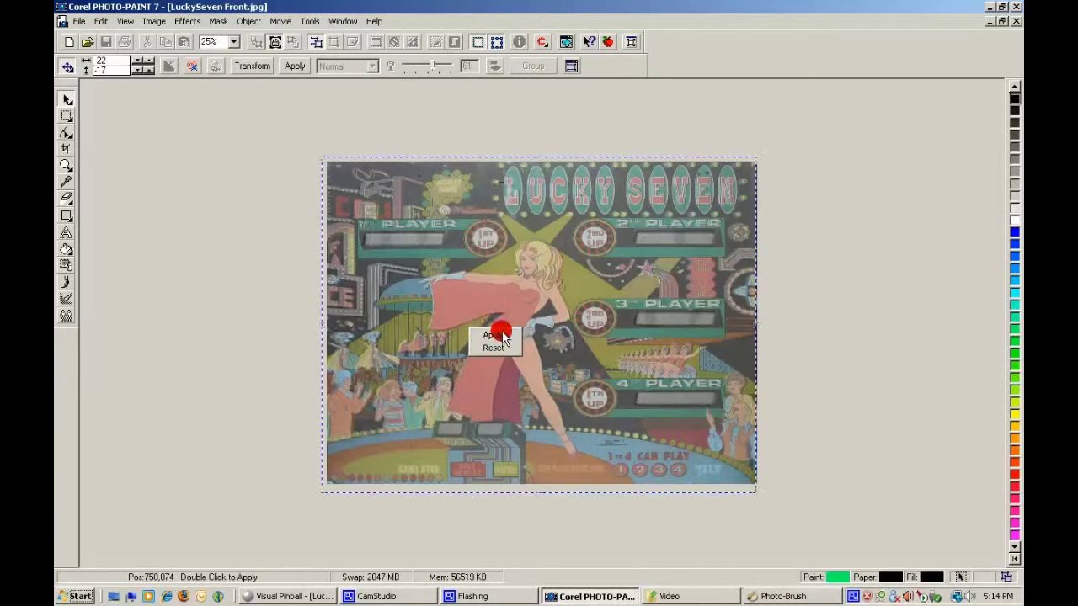
- Apply the overlay's placement, make it fully transparent, and zoom in to inspect the HIGHEST SCORE lettering
click(496, 331)
drag(433, 66, 480, 66)
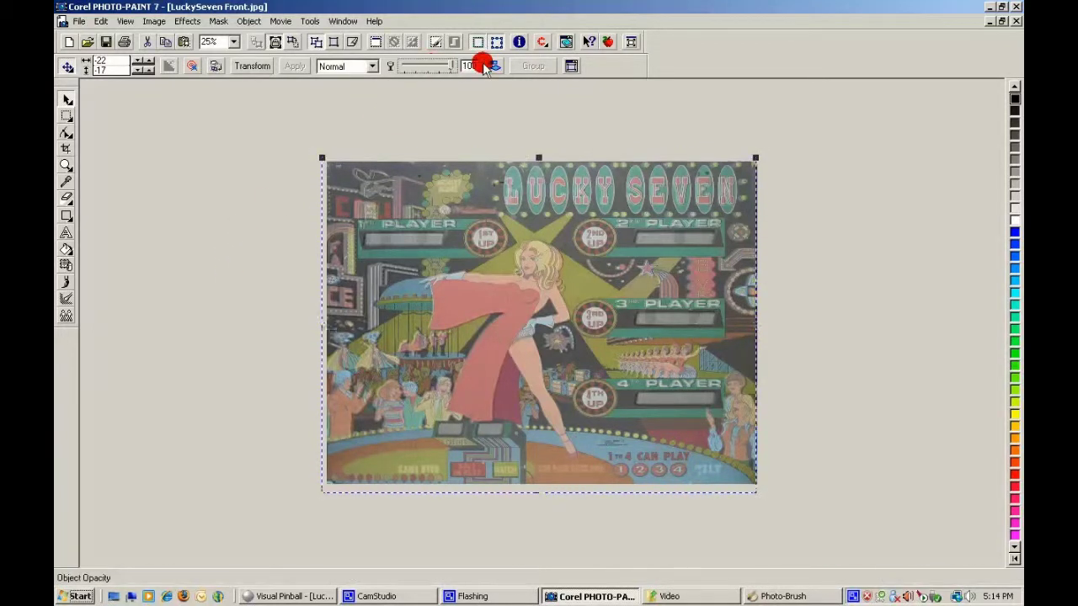
click(66, 166)
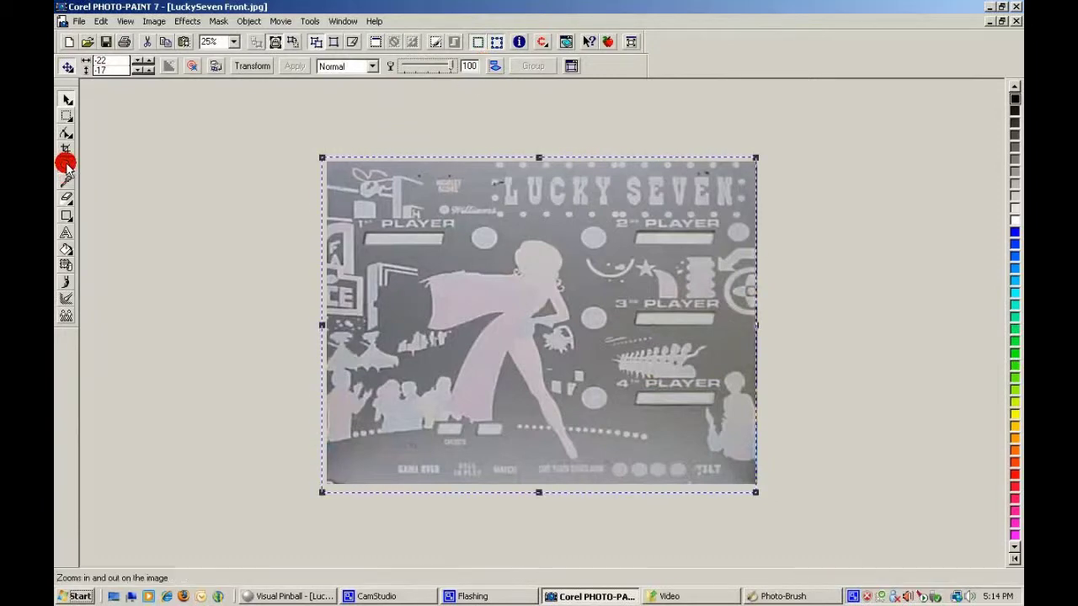
click(433, 203)
click(426, 160)
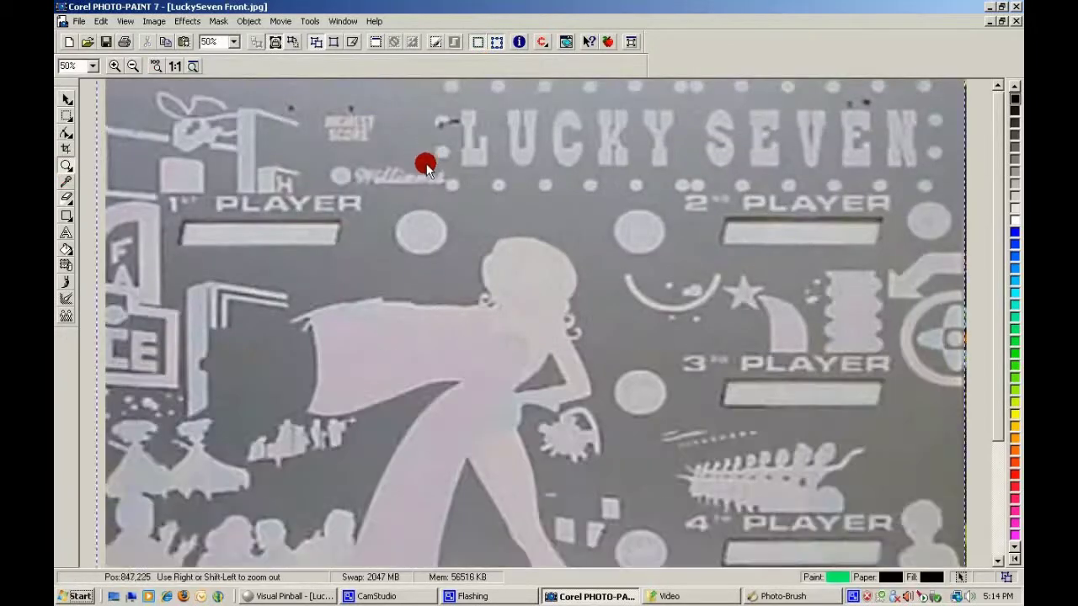
click(366, 142)
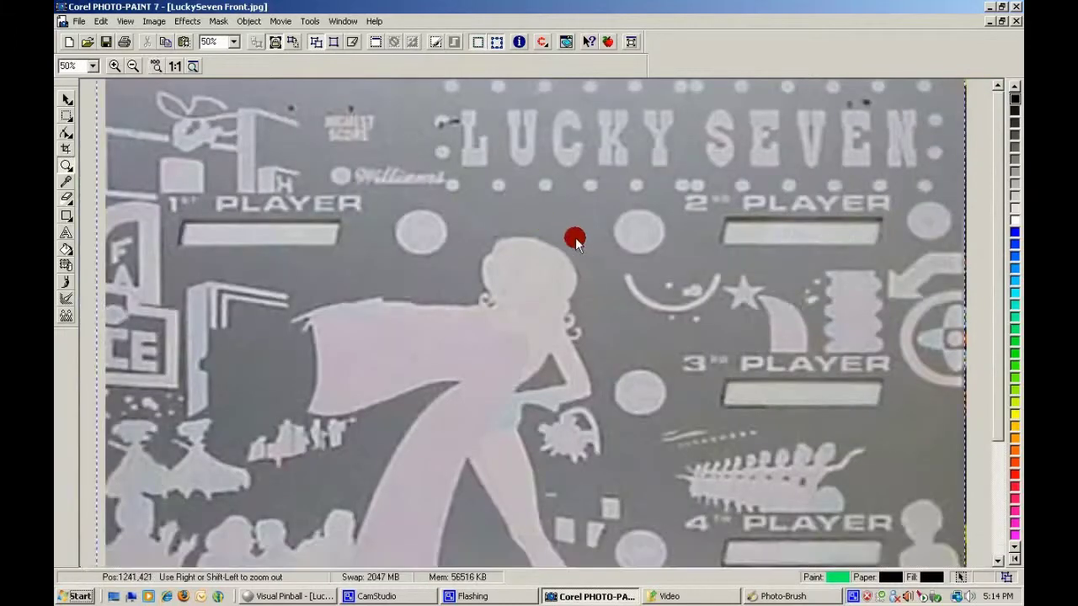
right_click(509, 206)
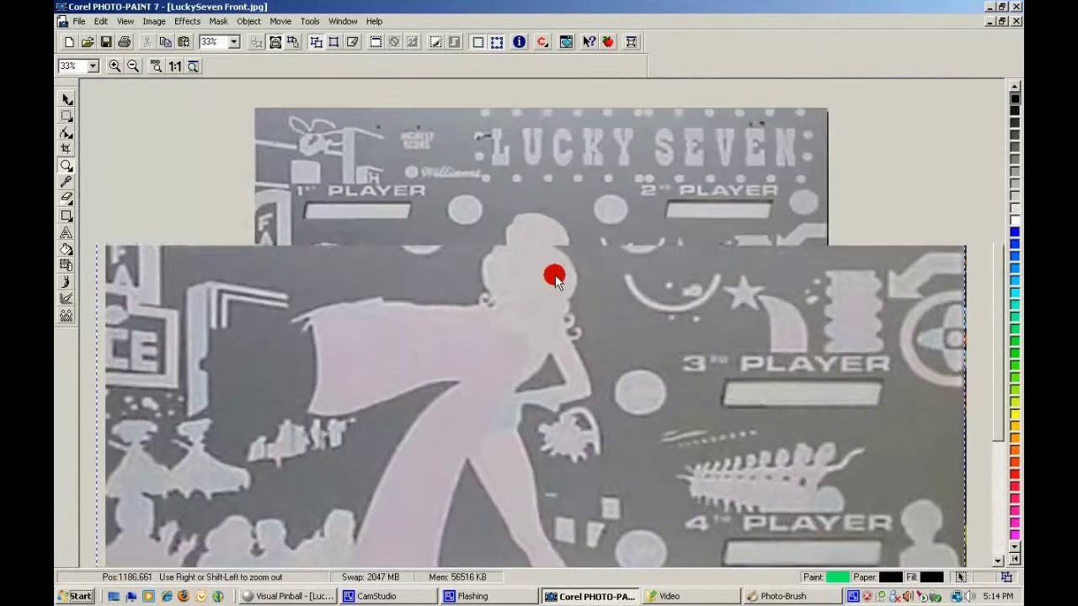
click(376, 524)
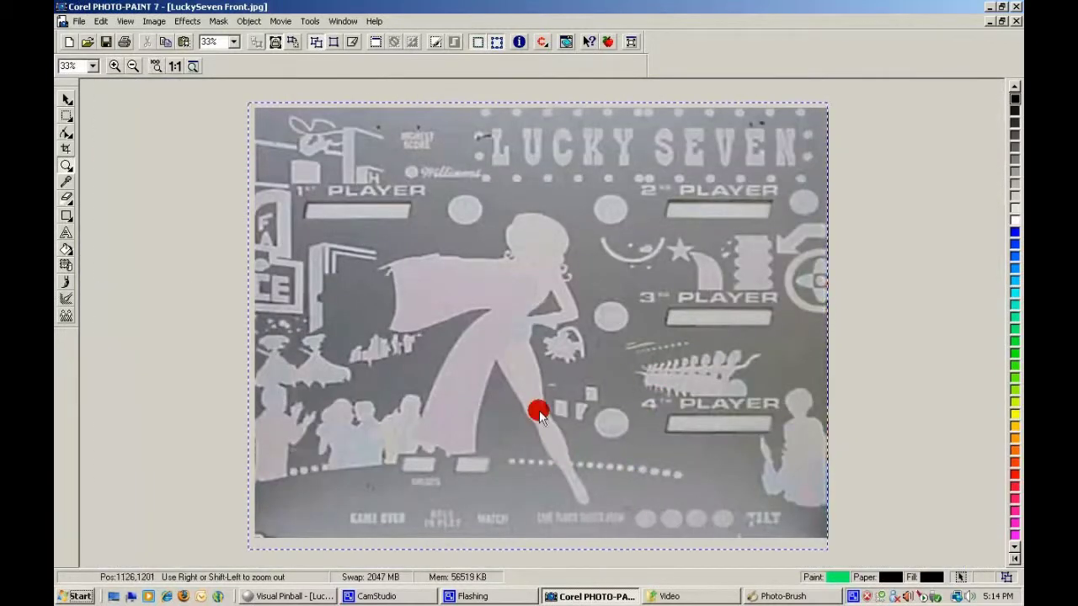
click(418, 152)
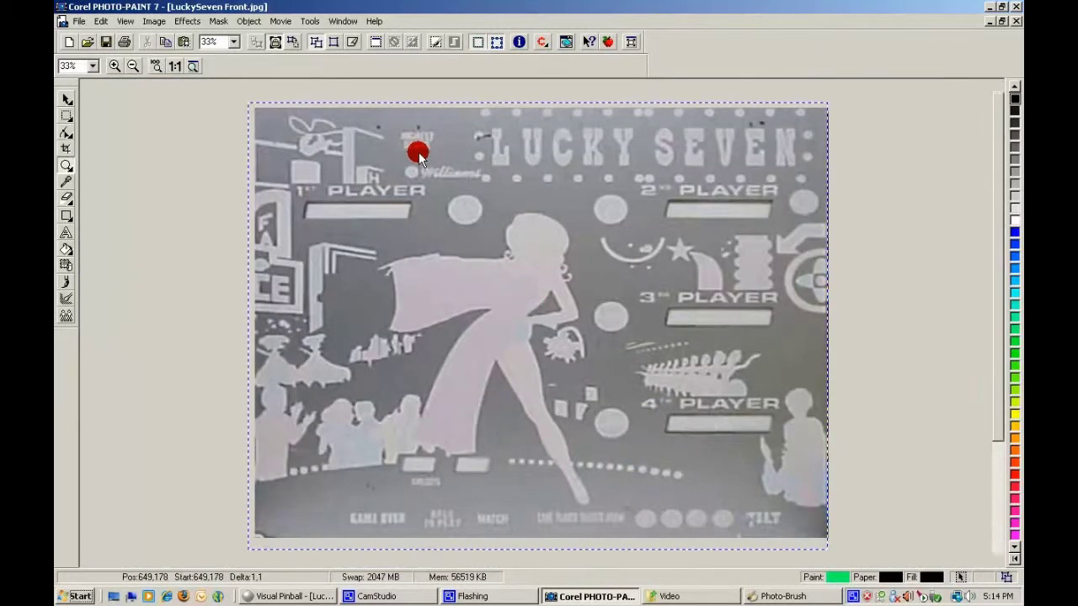
right_click(376, 143)
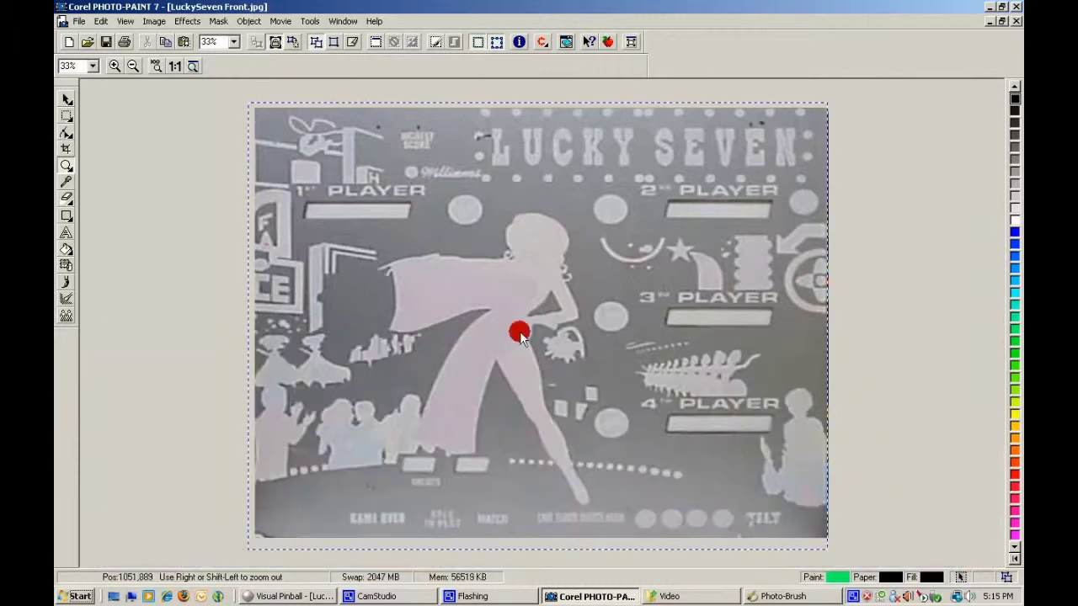
click(65, 103)
- Set the overlay transparency to 63, realign its top and left edges, and apply it at about −17, −7
drag(444, 70, 450, 72)
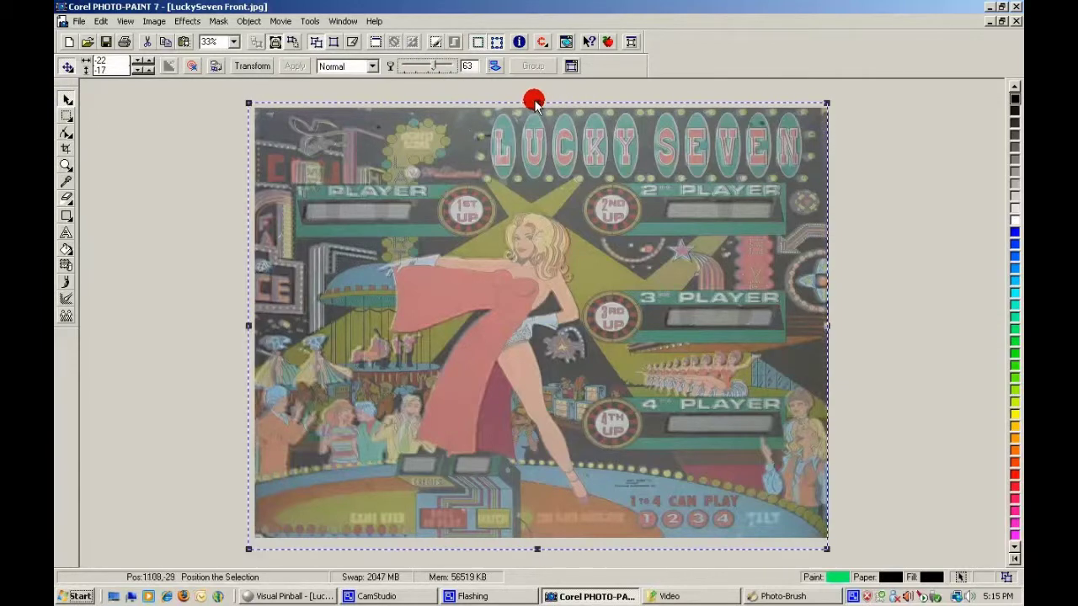
drag(536, 104, 536, 109)
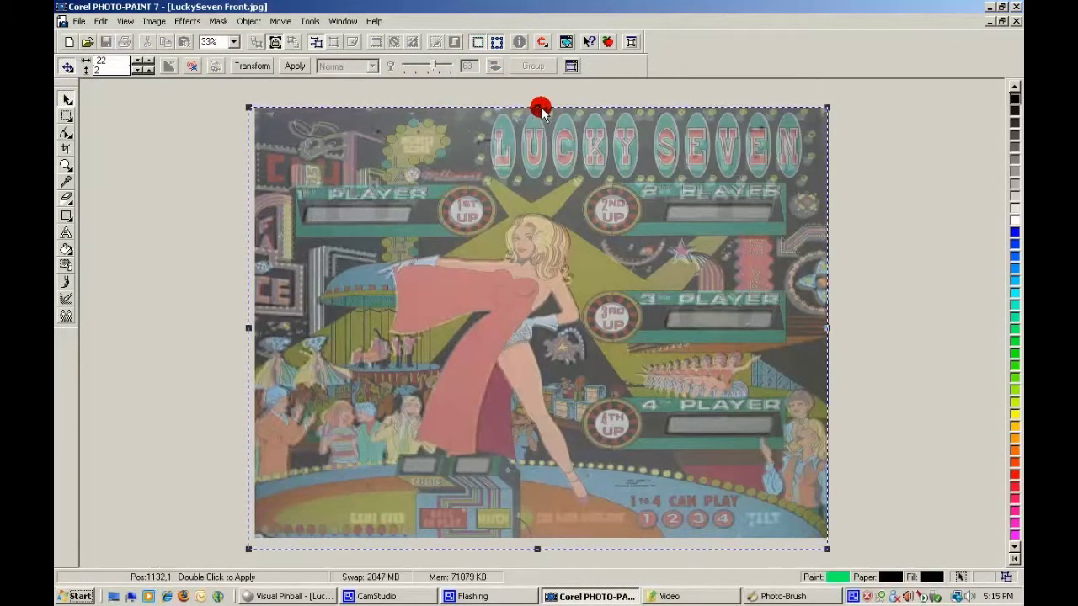
drag(538, 108, 538, 107)
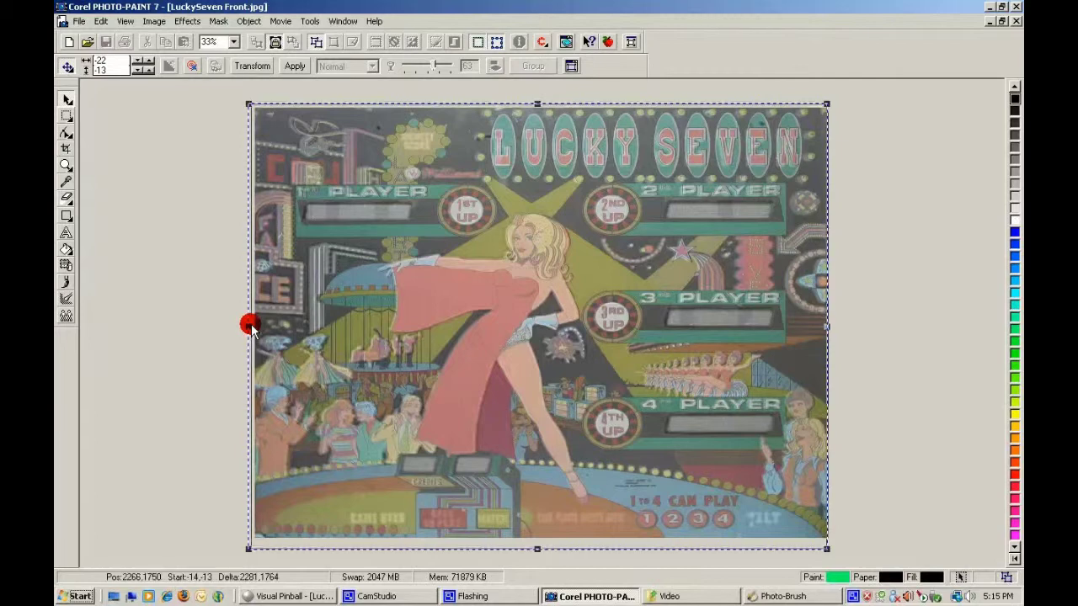
drag(248, 327, 263, 328)
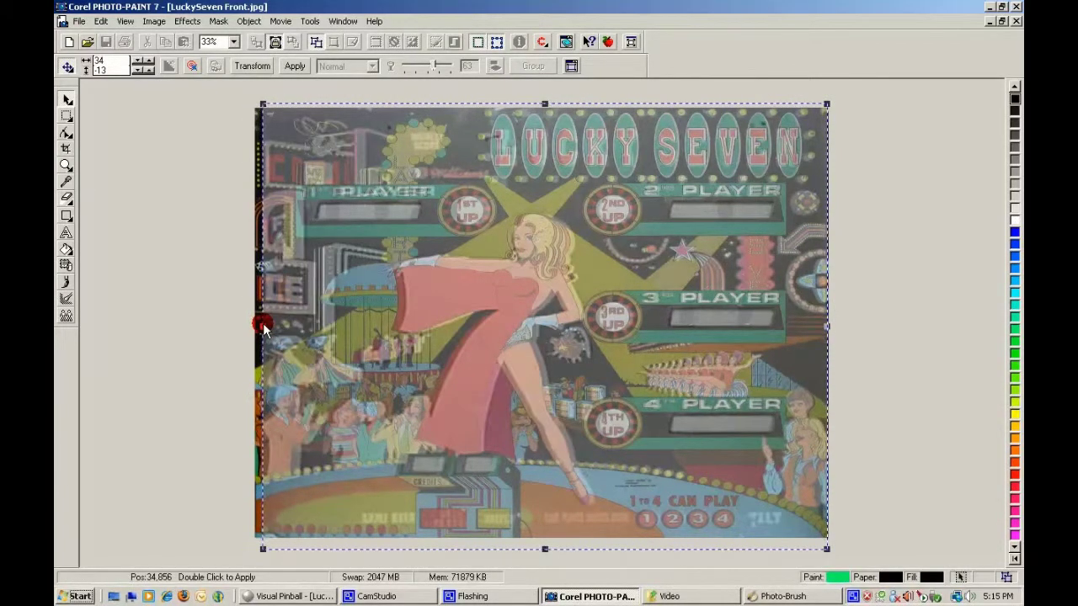
drag(263, 330, 240, 330)
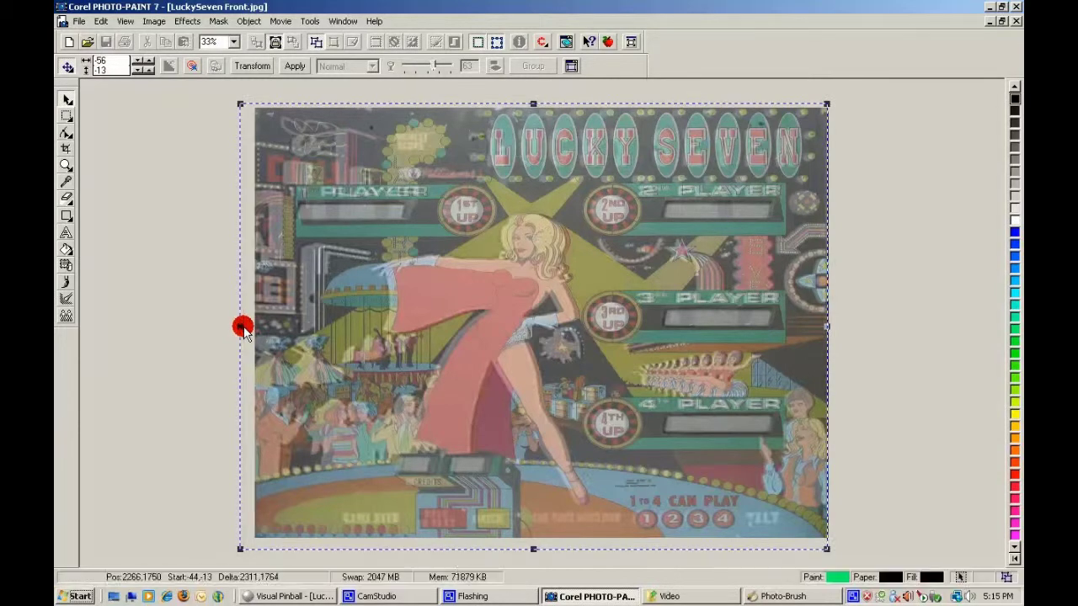
drag(242, 328, 250, 329)
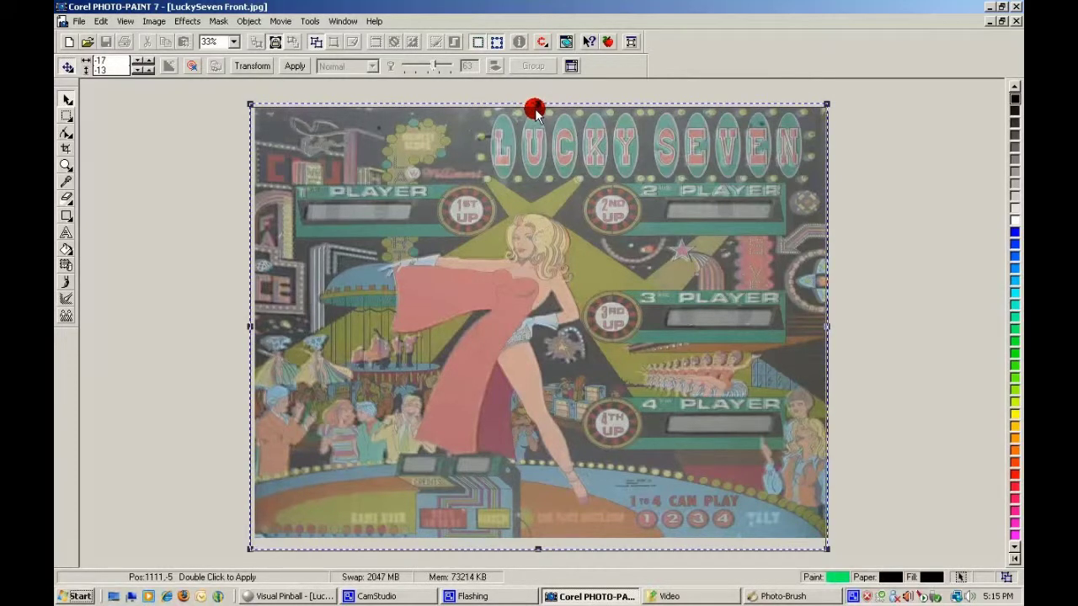
drag(535, 110, 534, 106)
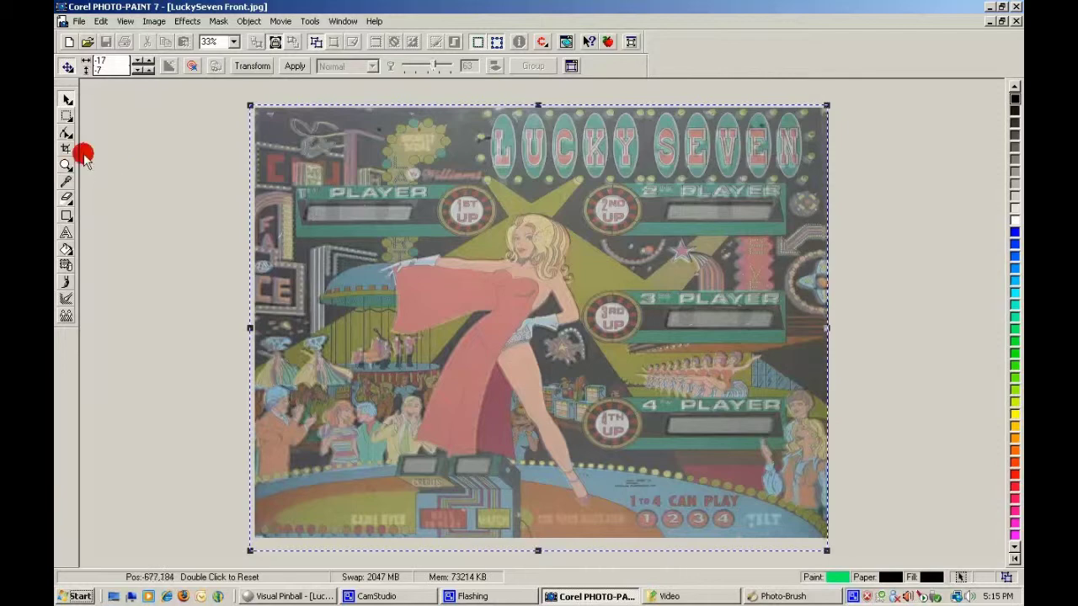
double_click(297, 167)
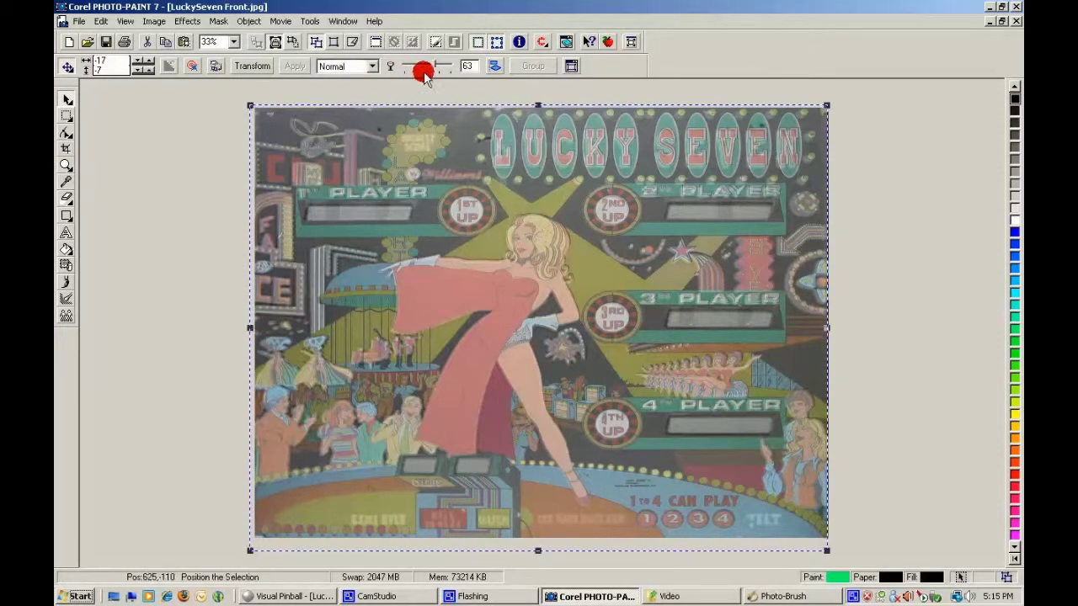
click(65, 165)
- Zoom in on the top-left lamp and type 'HIGHEST' / 'SCORE' as two-line text
click(412, 149)
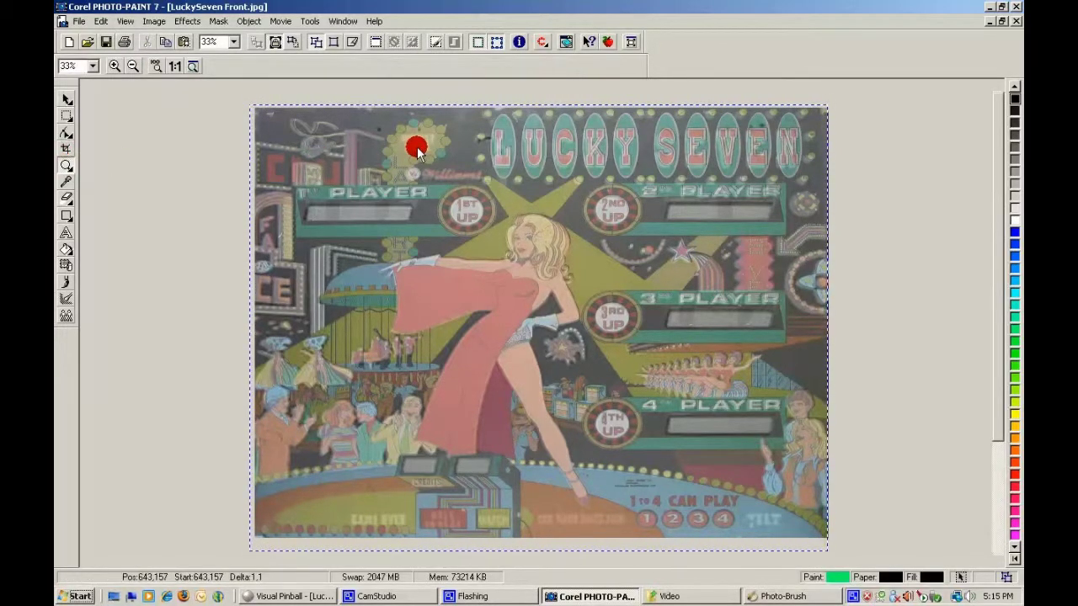
click(356, 139)
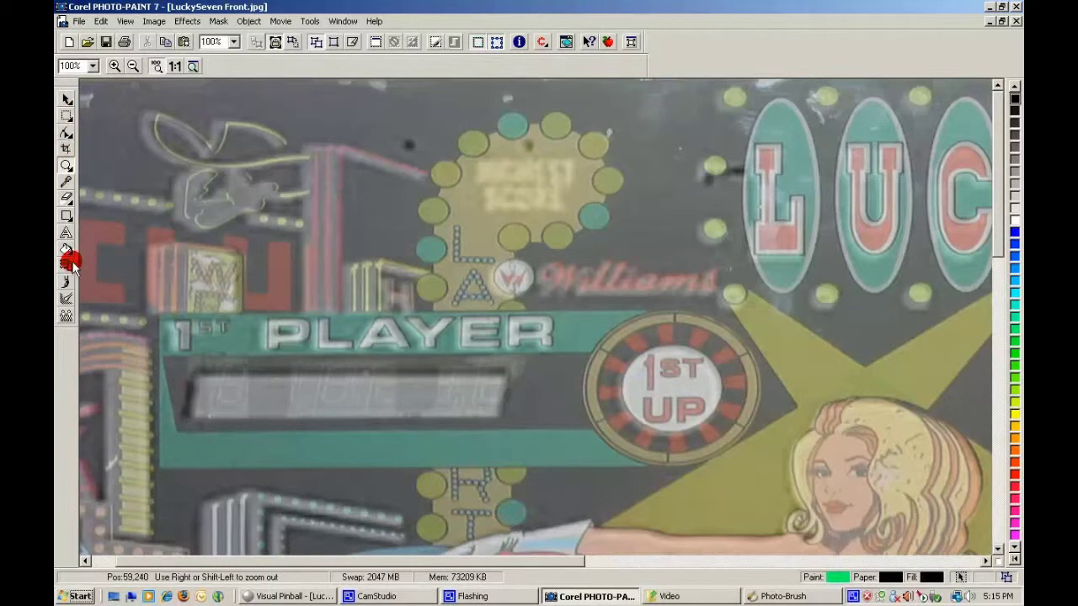
click(66, 232)
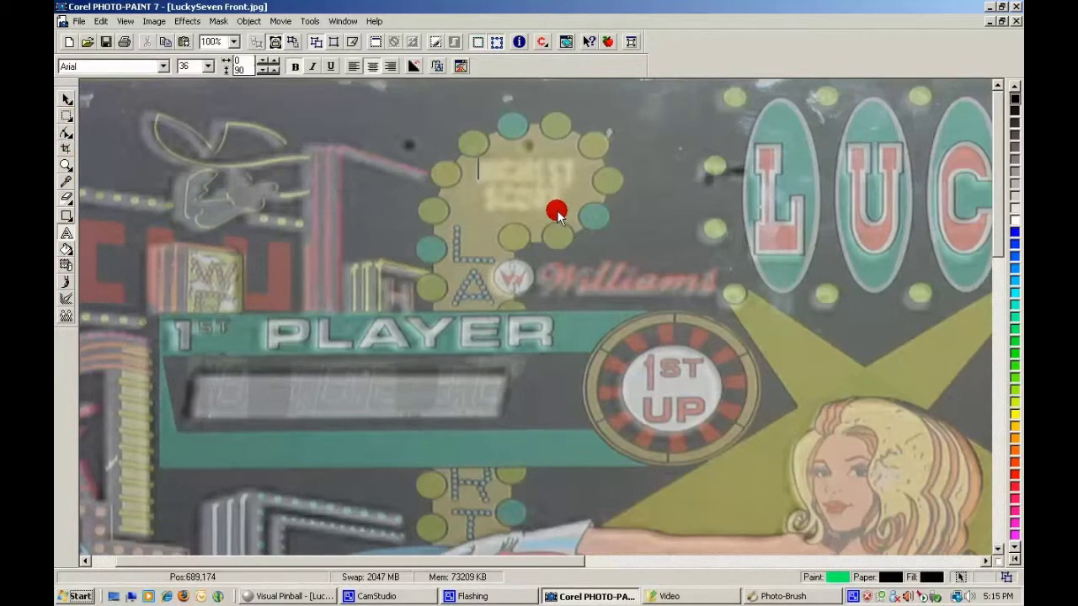
text(HIGHEST)
key(Return)
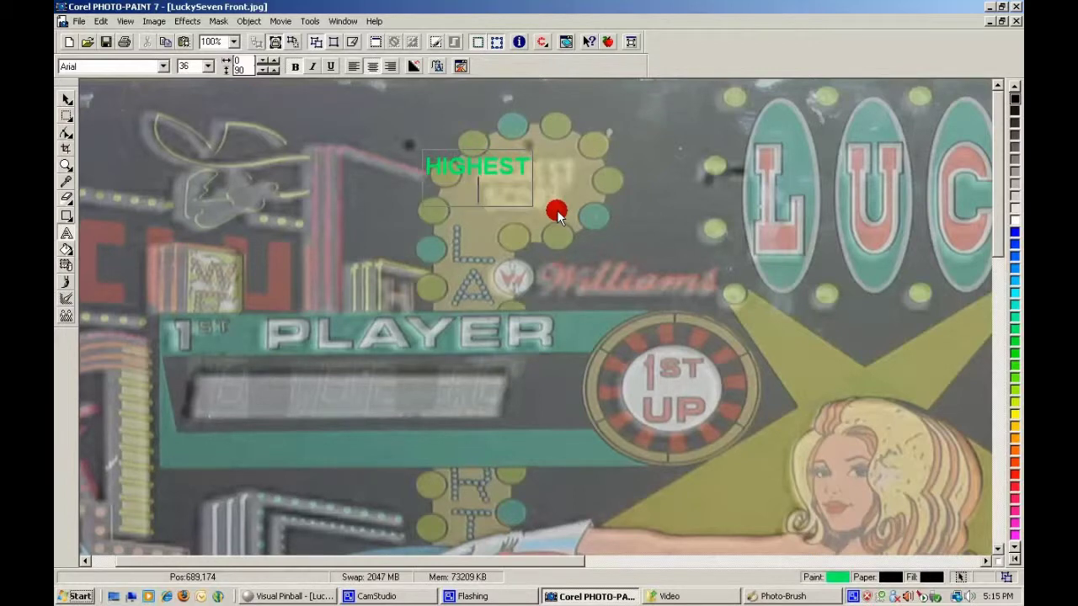
text(SCORE)
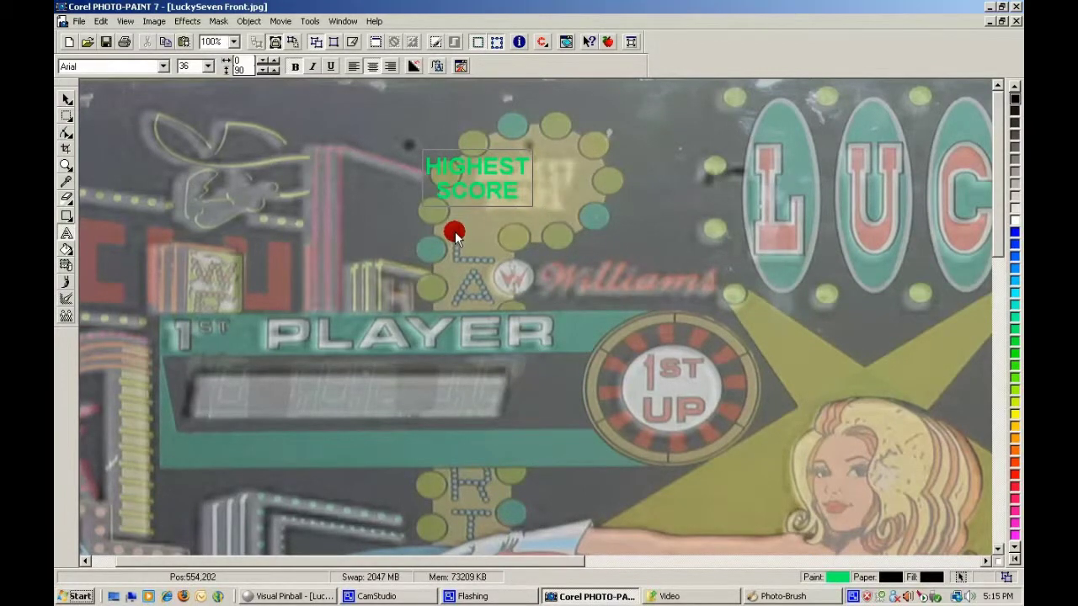
- Move the HIGHEST SCORE text onto the yellow lamp and adjust its transparency
click(68, 102)
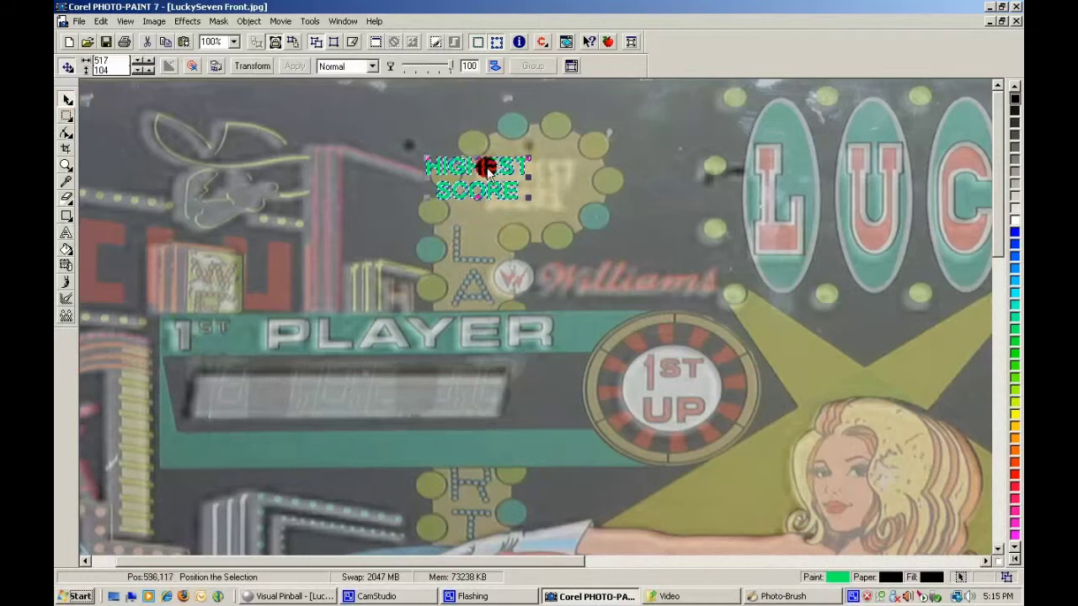
drag(477, 166, 526, 211)
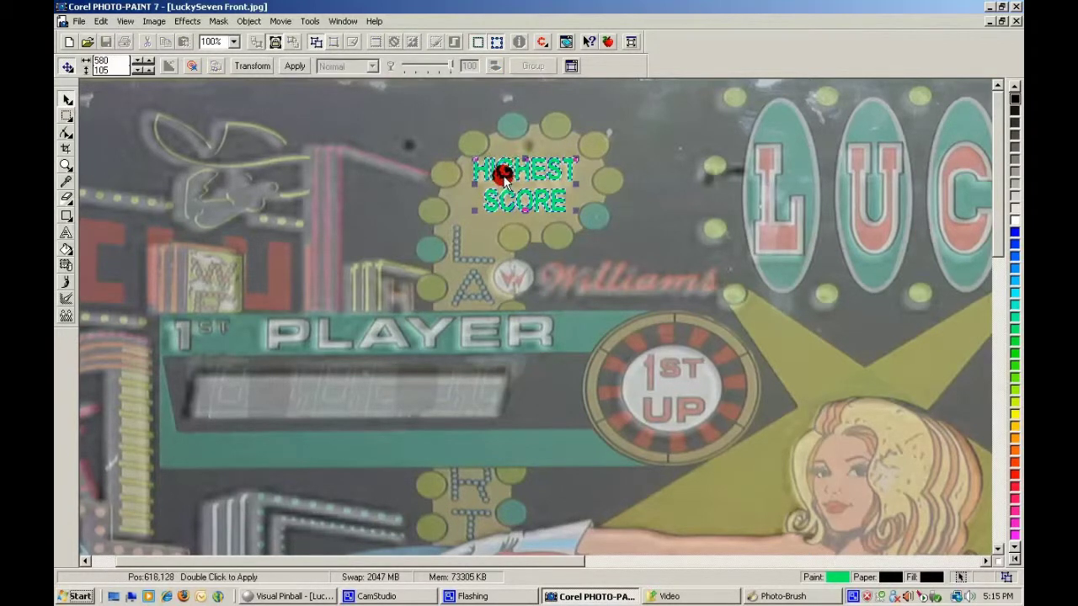
drag(525, 162, 526, 168)
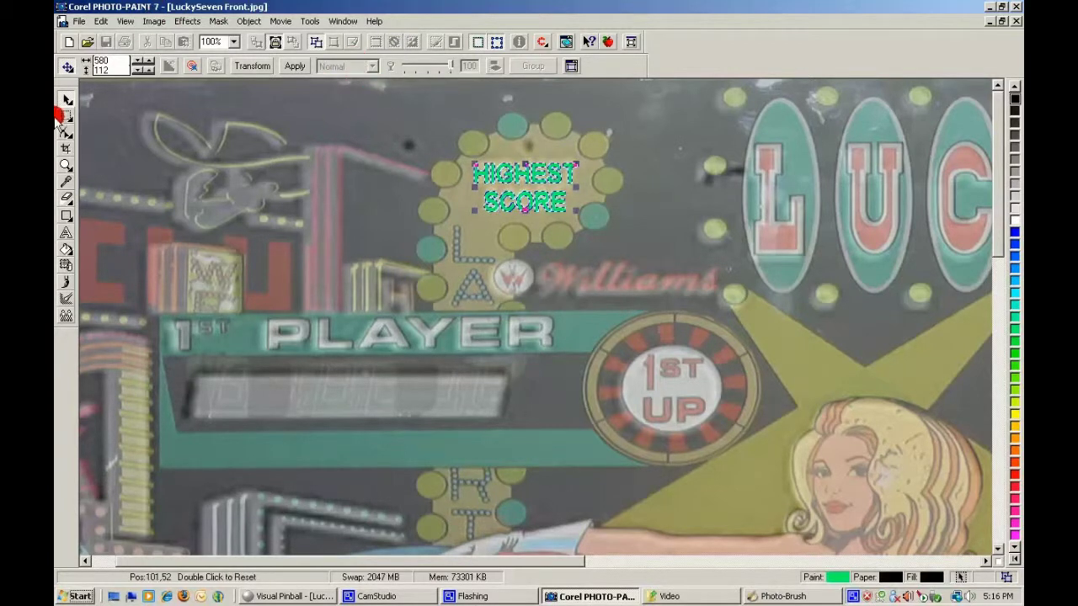
click(67, 98)
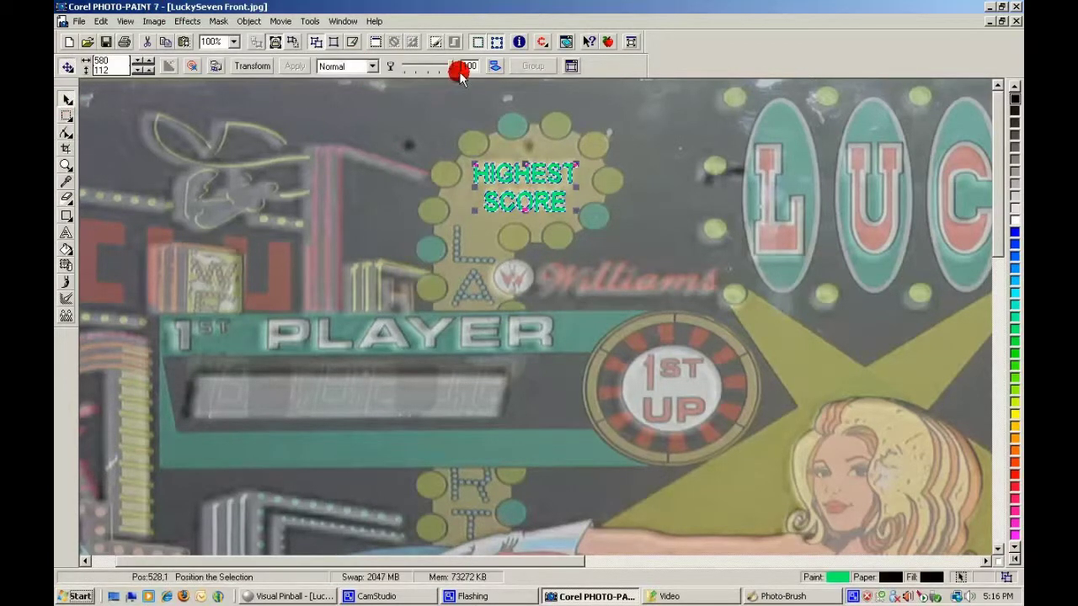
drag(453, 69, 406, 67)
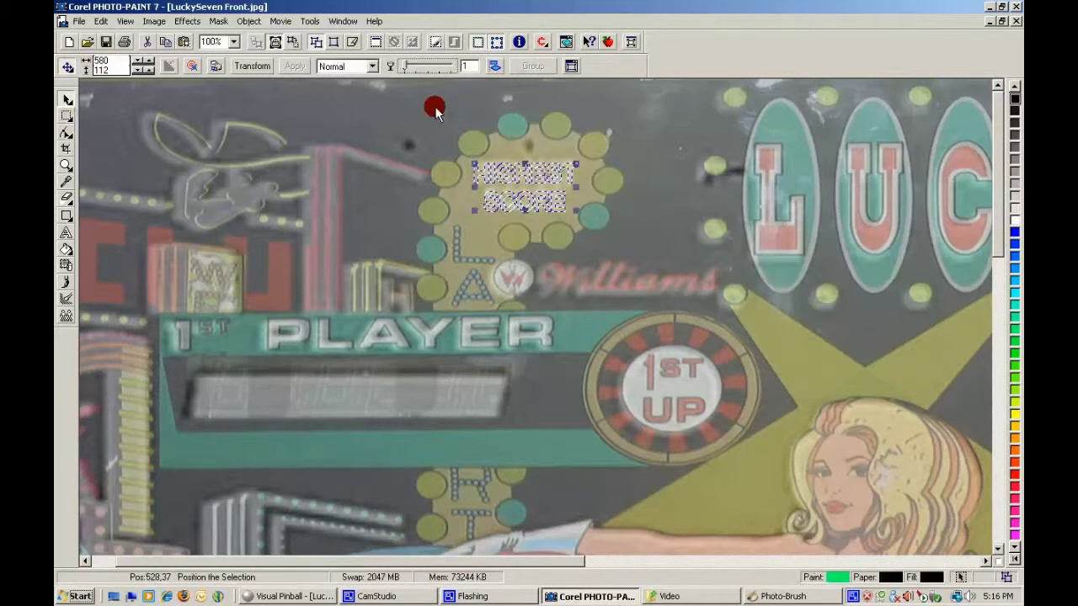
drag(407, 66, 385, 67)
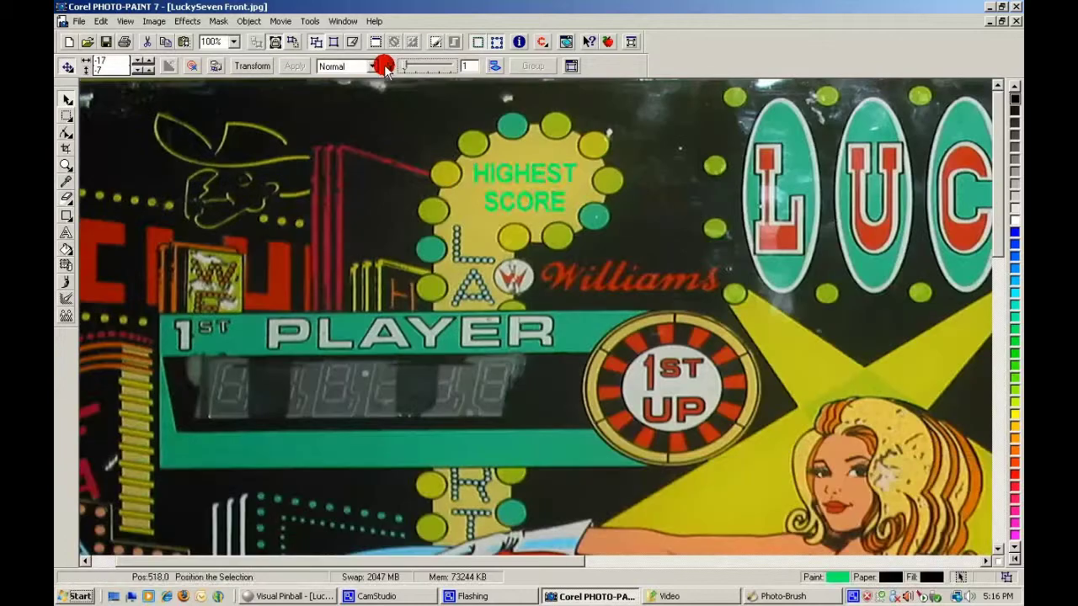
- Nudge the HIGHEST SCORE overlay left in several moves to centre it within the yellow lamp
click(66, 115)
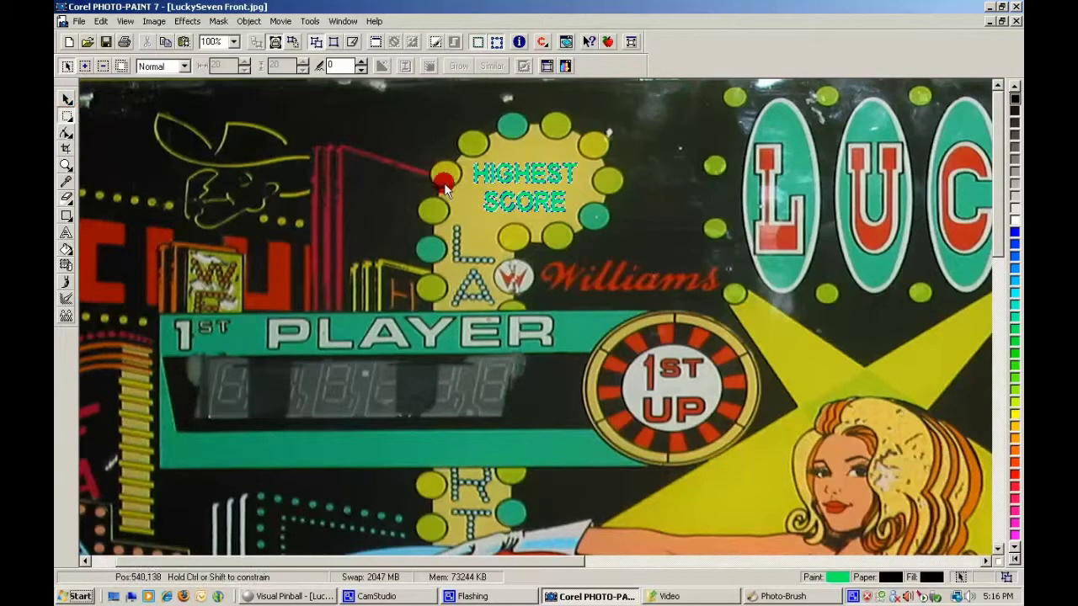
click(66, 98)
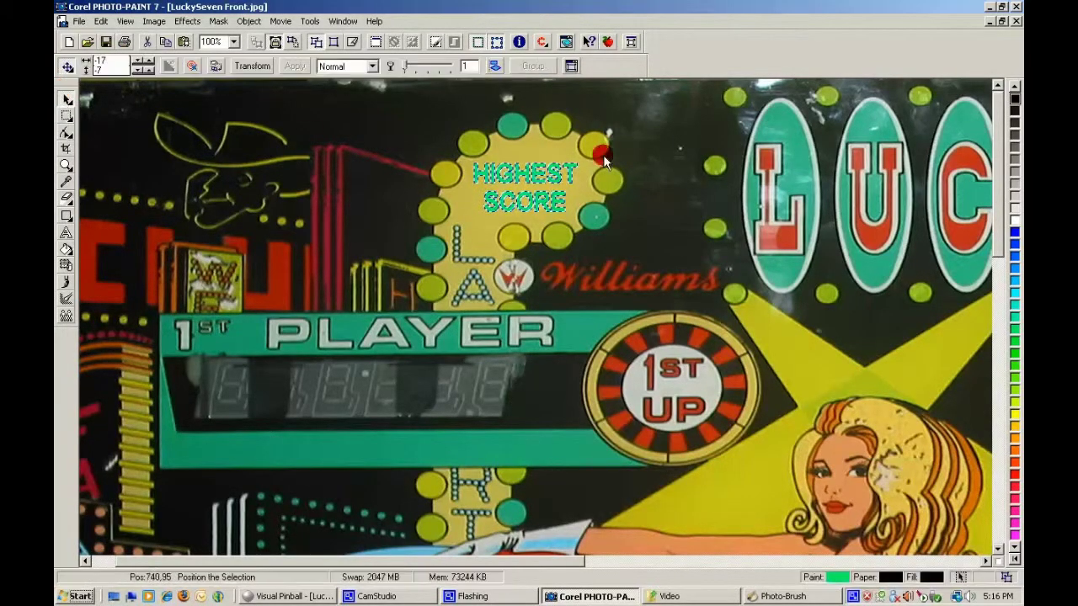
right_drag(499, 175, 483, 178)
click(511, 182)
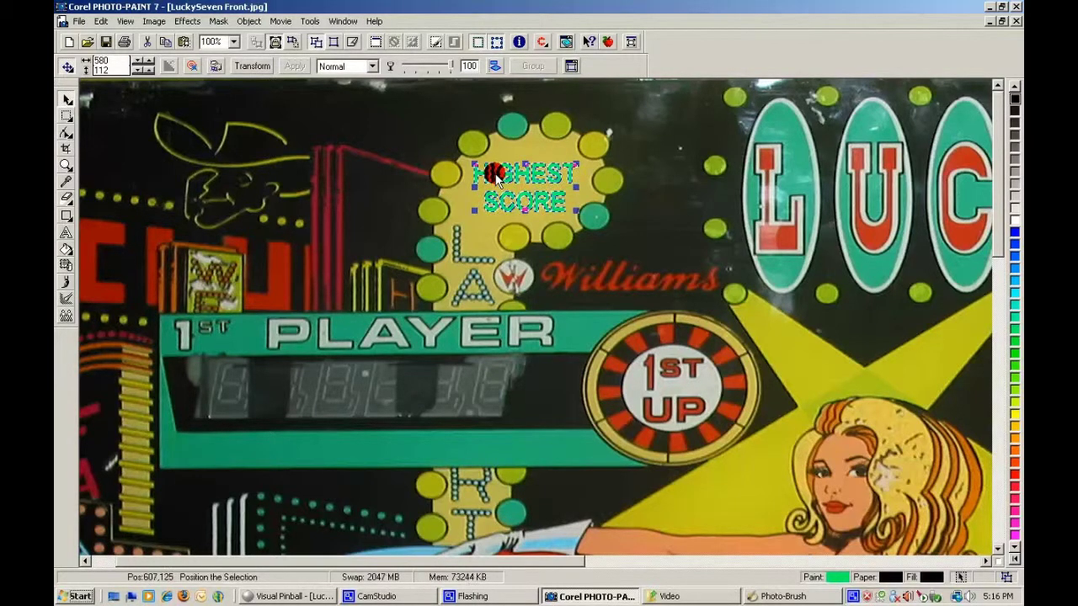
mouse_move(501, 172)
right_down()
mouse_move(494, 163)
mouse_move(502, 173)
right_up()
click(508, 181)
click(510, 181)
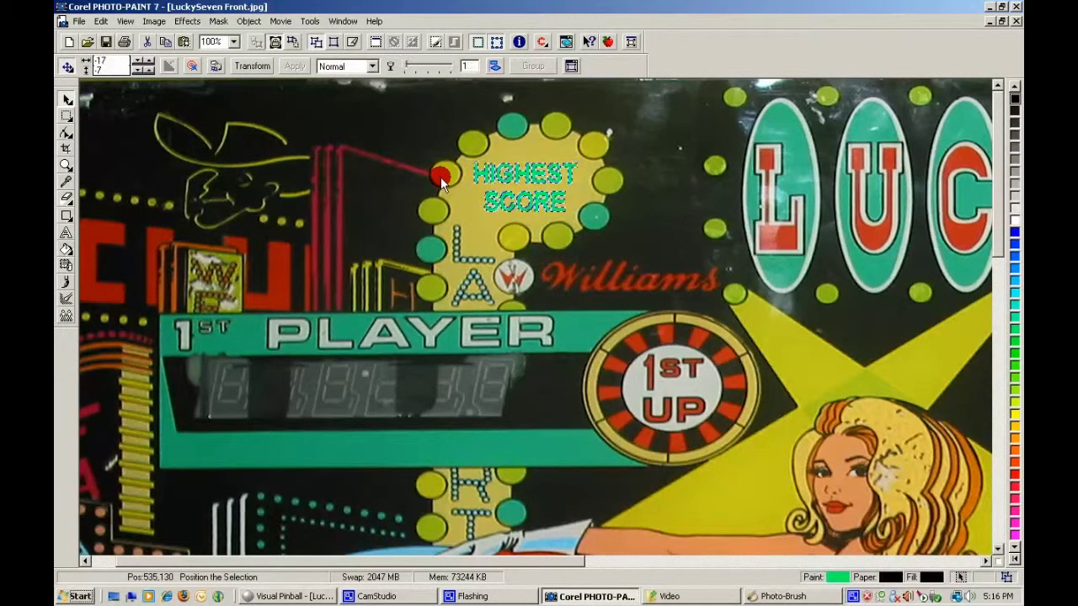
right_drag(484, 175, 446, 175)
click(445, 174)
click(443, 174)
click(443, 174)
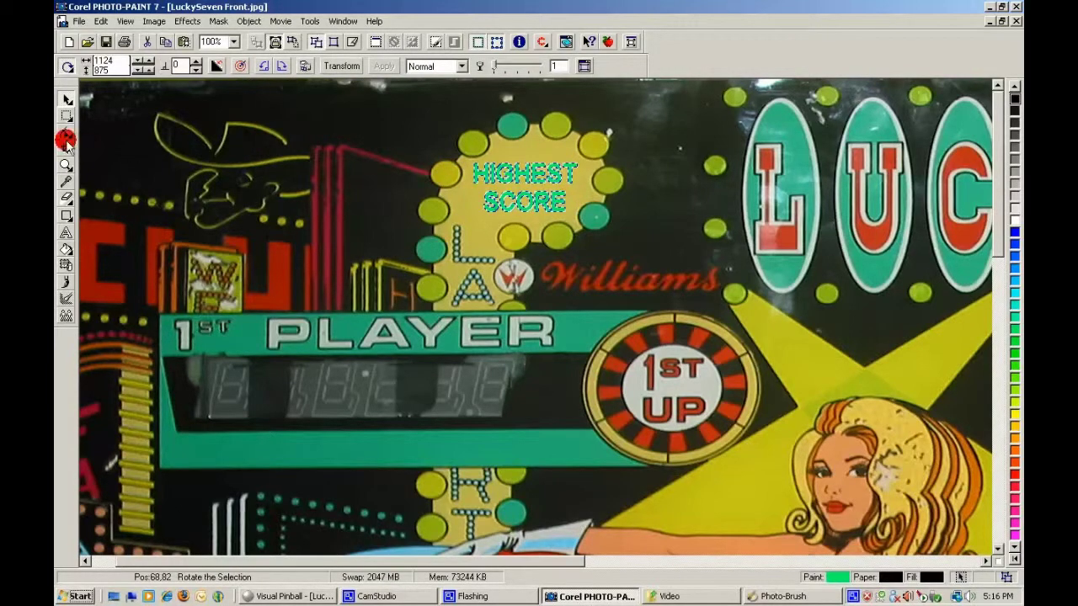
- Zoom out to view the whole backglass, then zoom back in on the HIGHEST SCORE badge
click(66, 165)
right_click(335, 208)
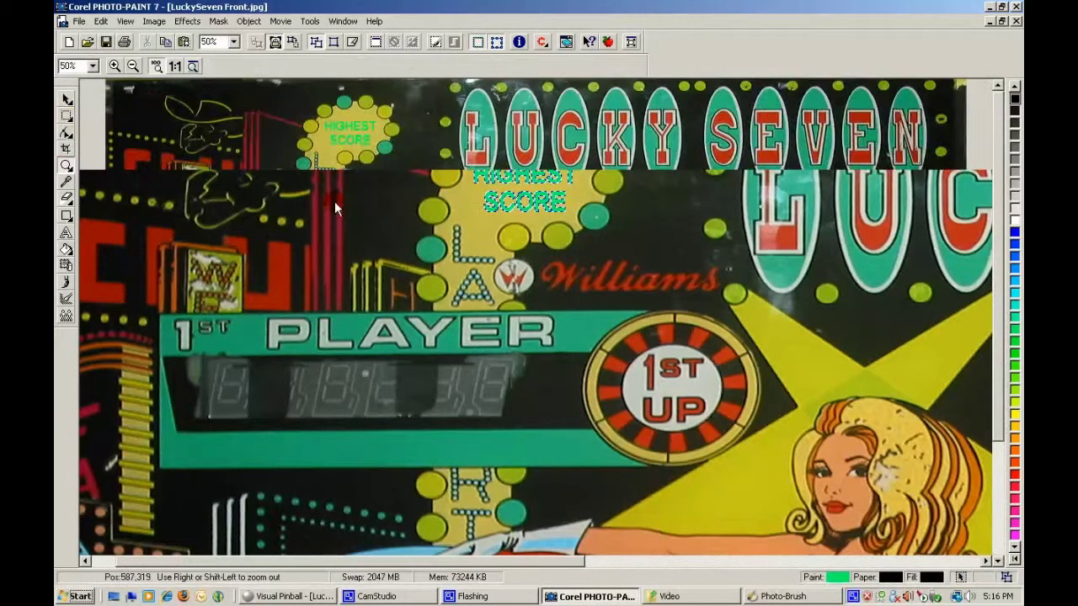
right_click(504, 234)
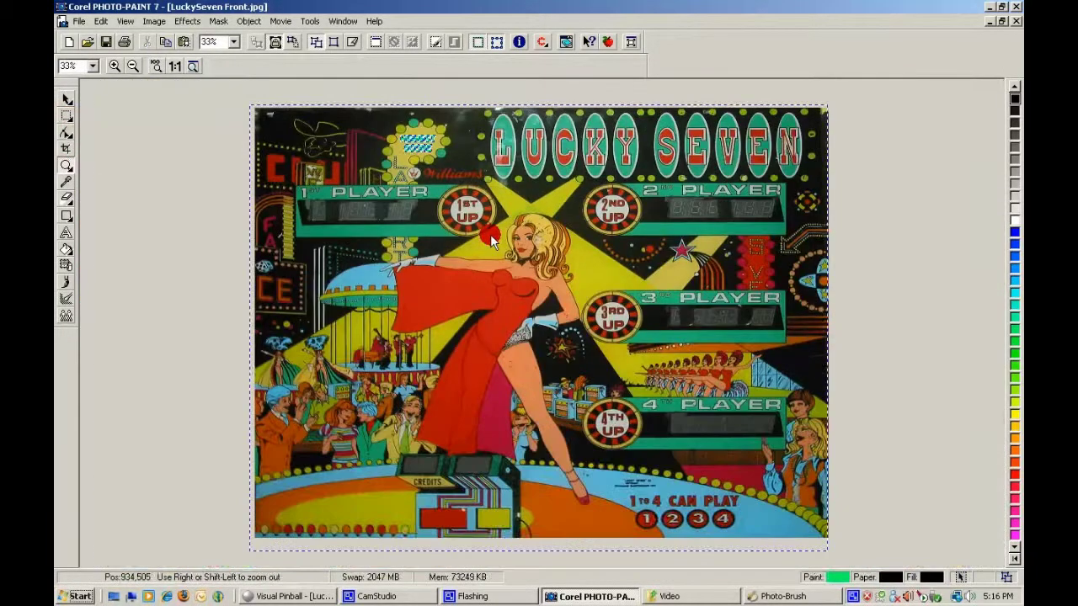
click(418, 133)
click(390, 153)
click(582, 174)
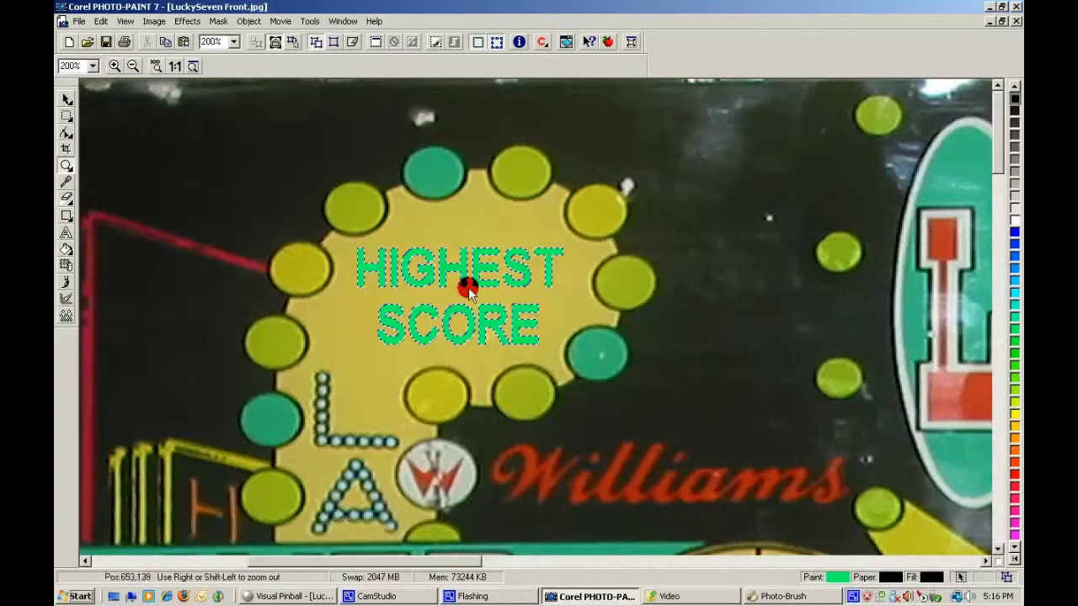
click(467, 289)
click(66, 99)
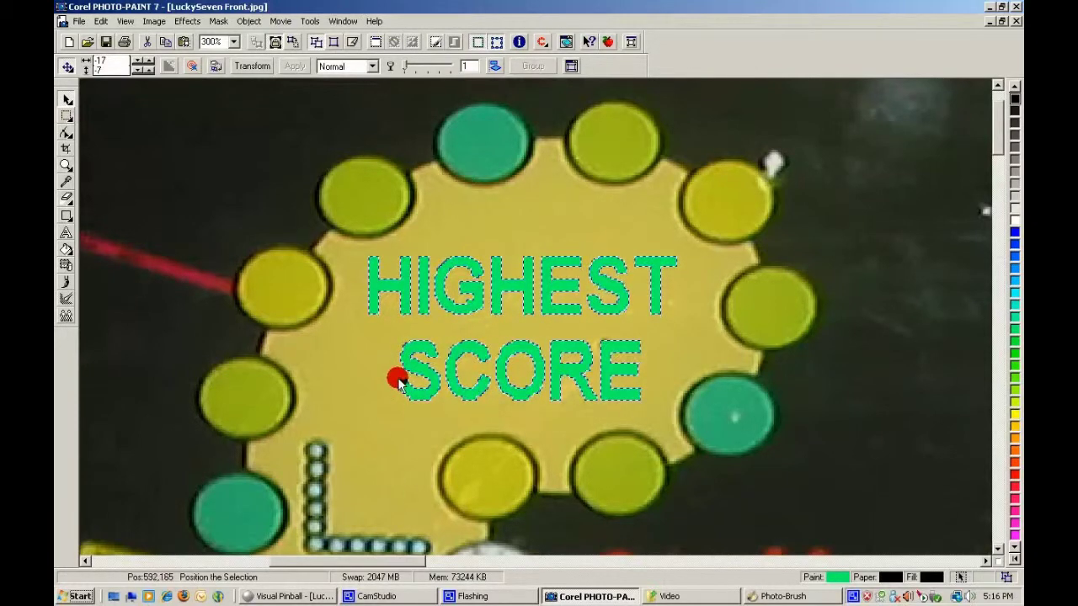
right_drag(391, 294, 393, 289)
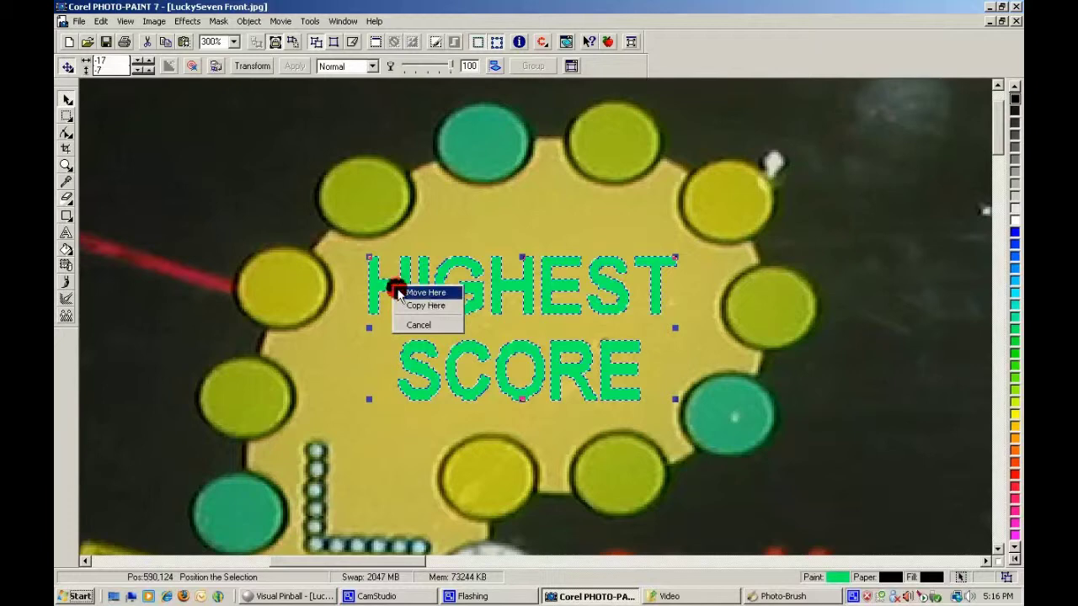
click(405, 292)
right_drag(366, 272, 345, 284)
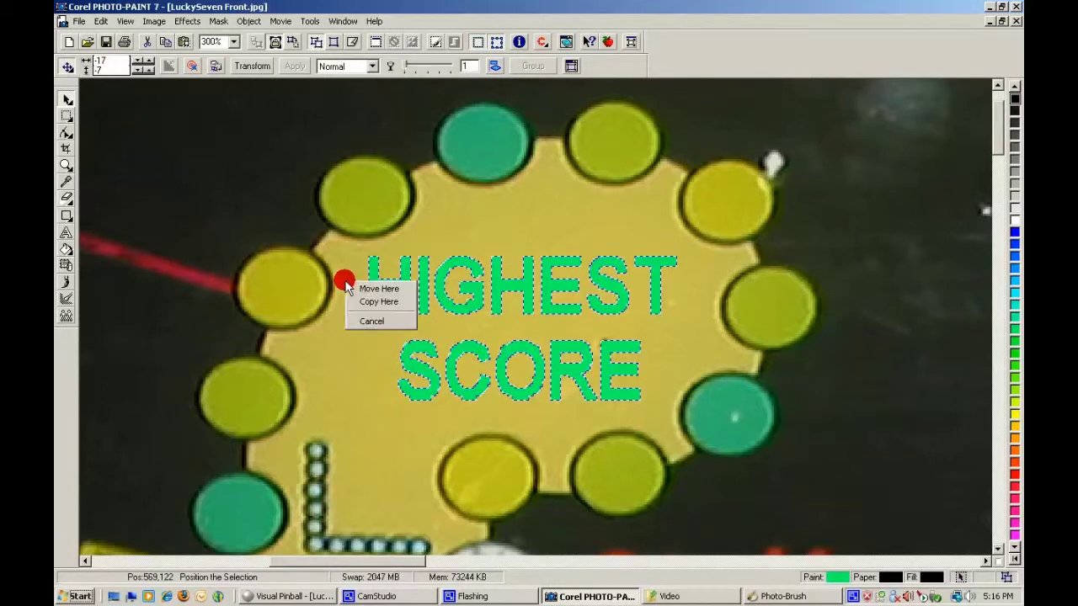
click(66, 165)
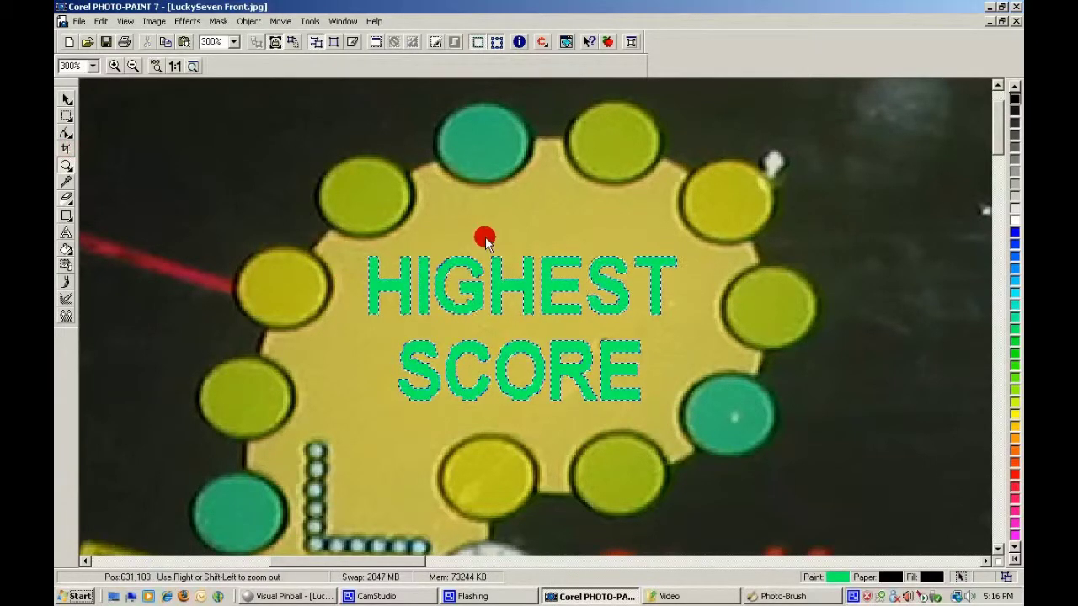
right_click(486, 236)
- Save LuckySeven Front.jpg as a JPEG, merging the overlay into the background
click(67, 100)
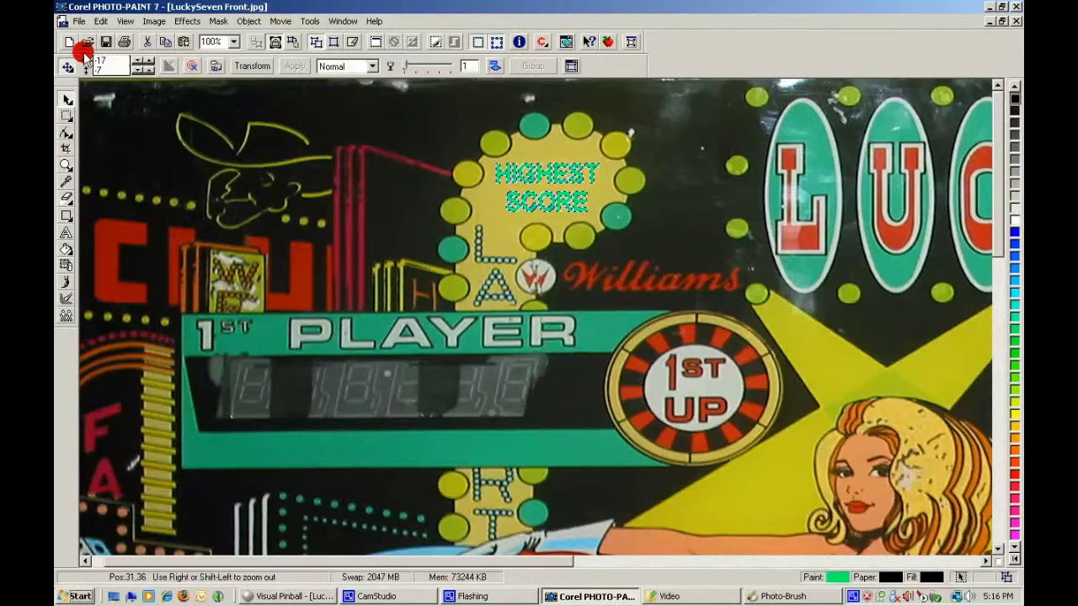
click(80, 21)
click(95, 108)
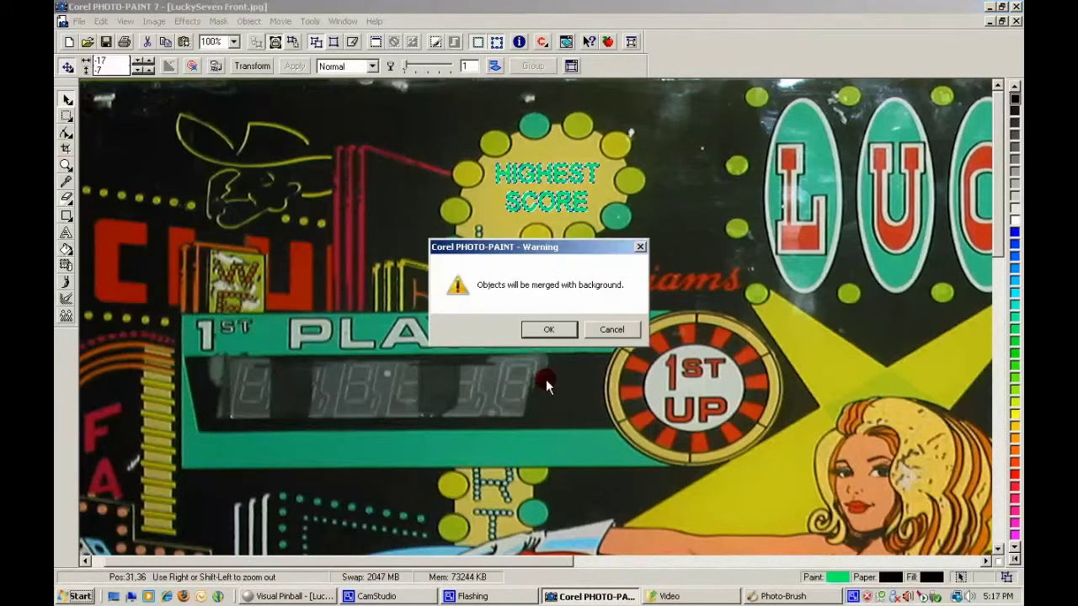
click(546, 329)
click(489, 368)
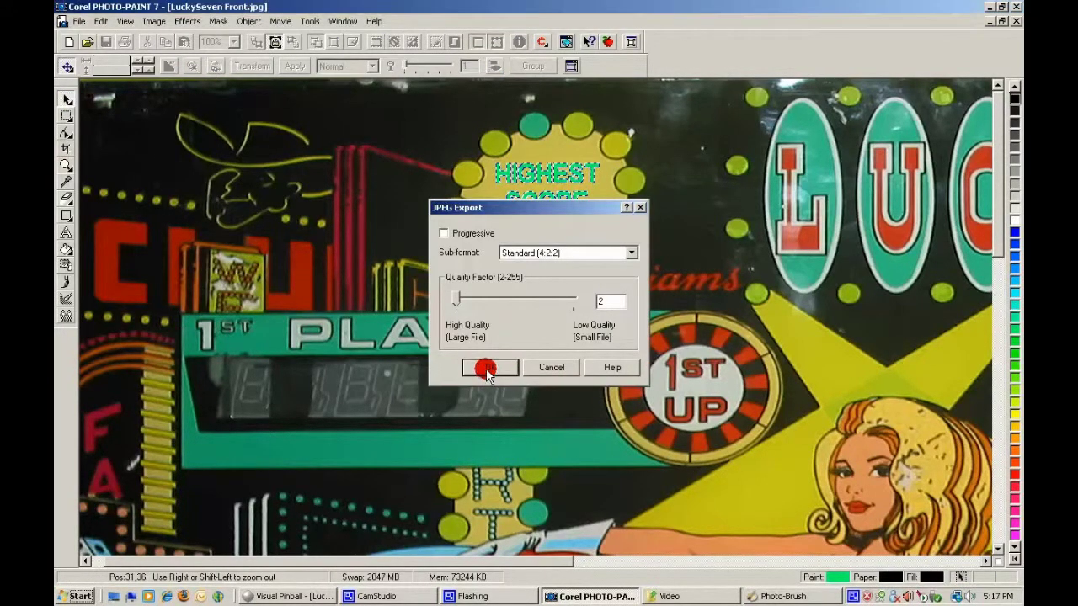
- Close LuckySeven Front.jpg and reopen it from the recent files list
click(1017, 21)
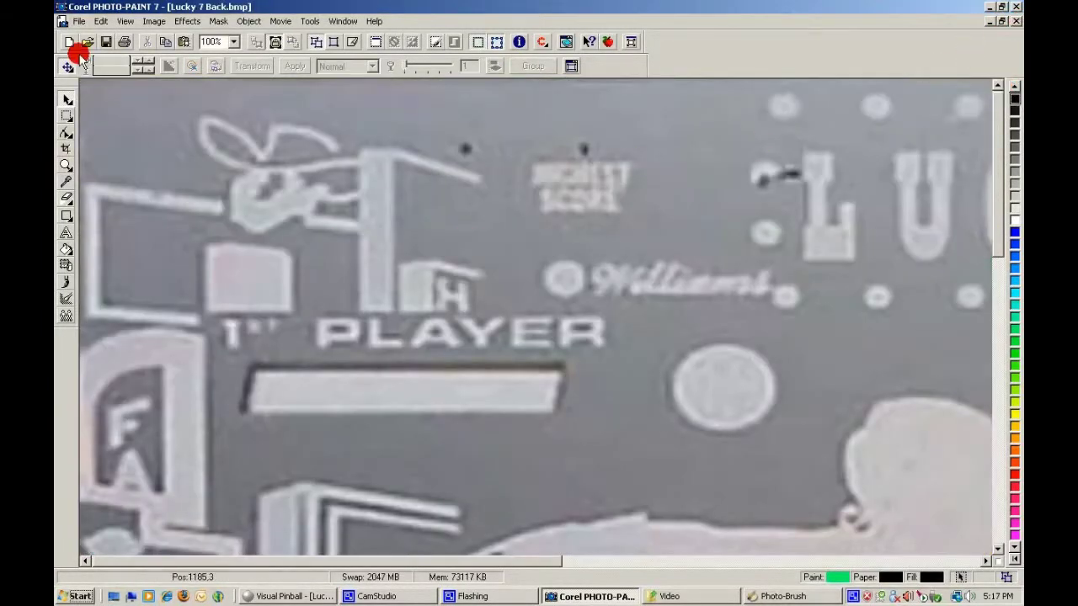
click(80, 22)
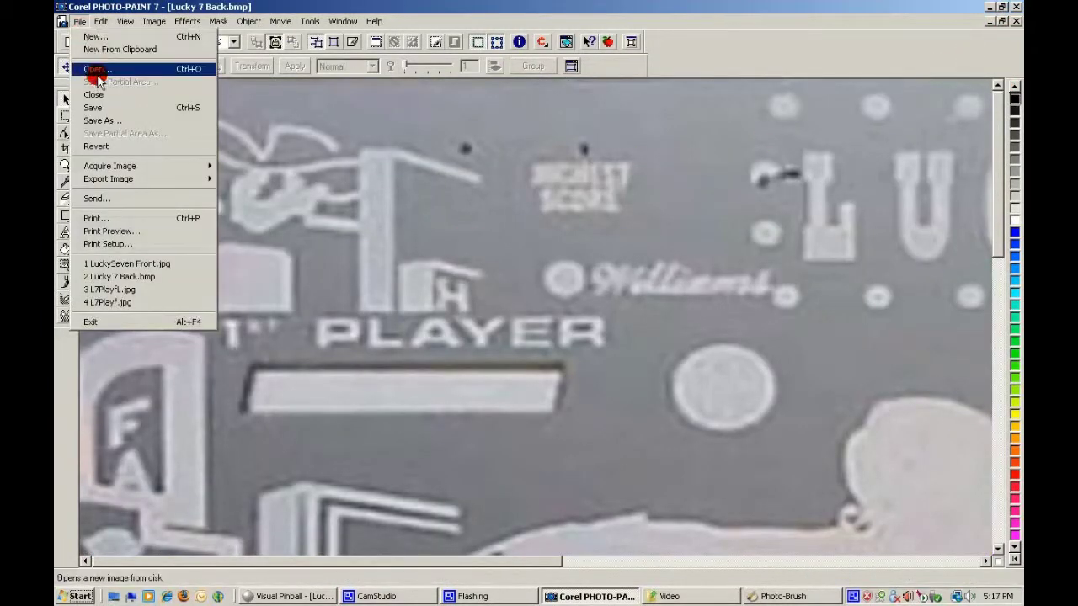
click(148, 263)
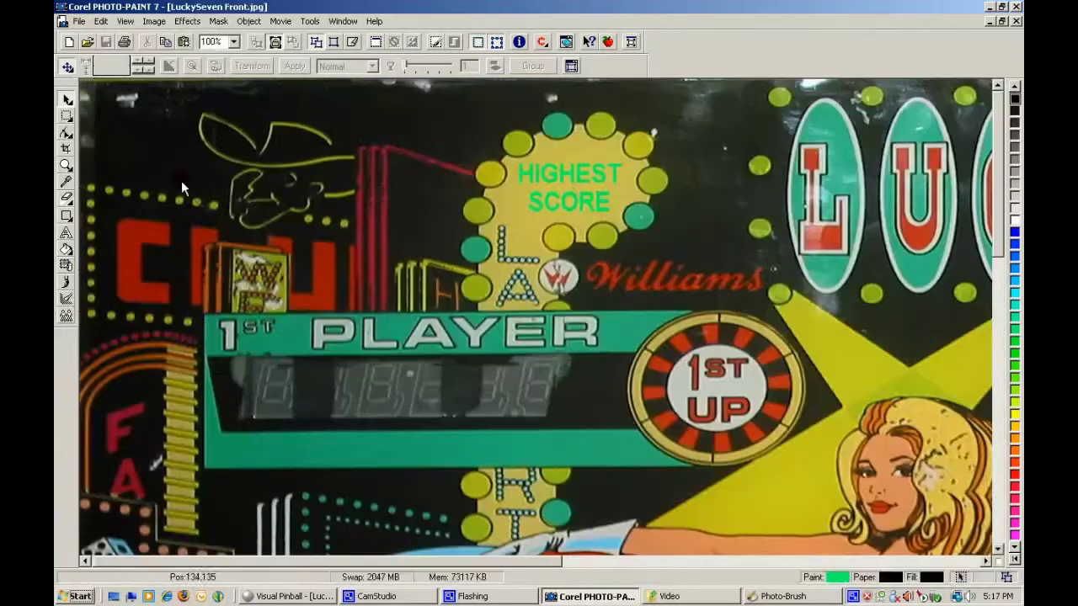
click(66, 166)
- Zoom to 400% on the HIGHEST SCORE badge and choose the Magic Wand mask tool
click(570, 204)
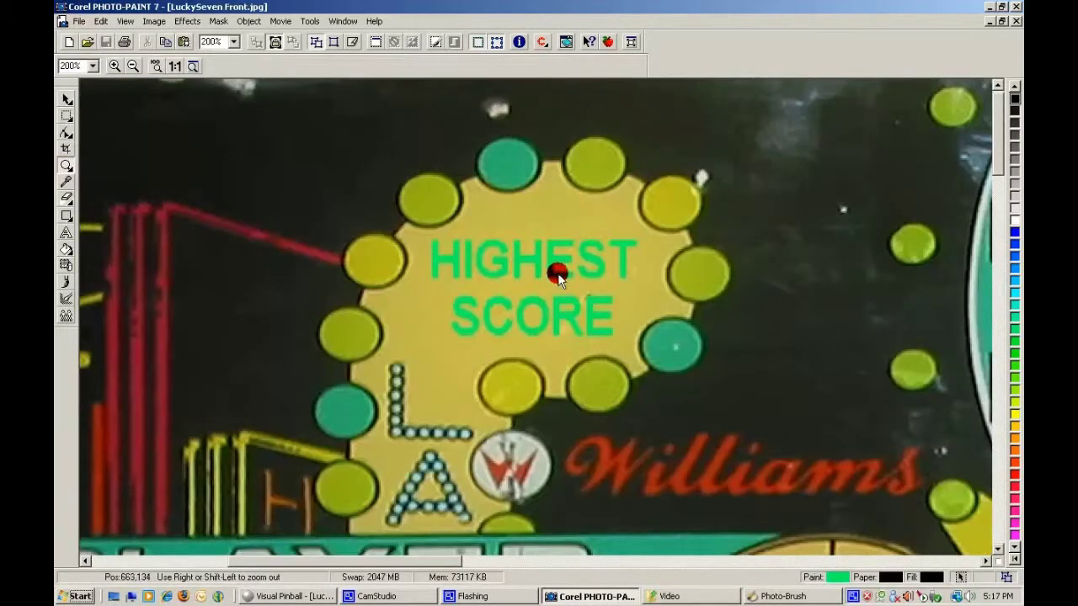
click(559, 272)
click(545, 286)
click(66, 94)
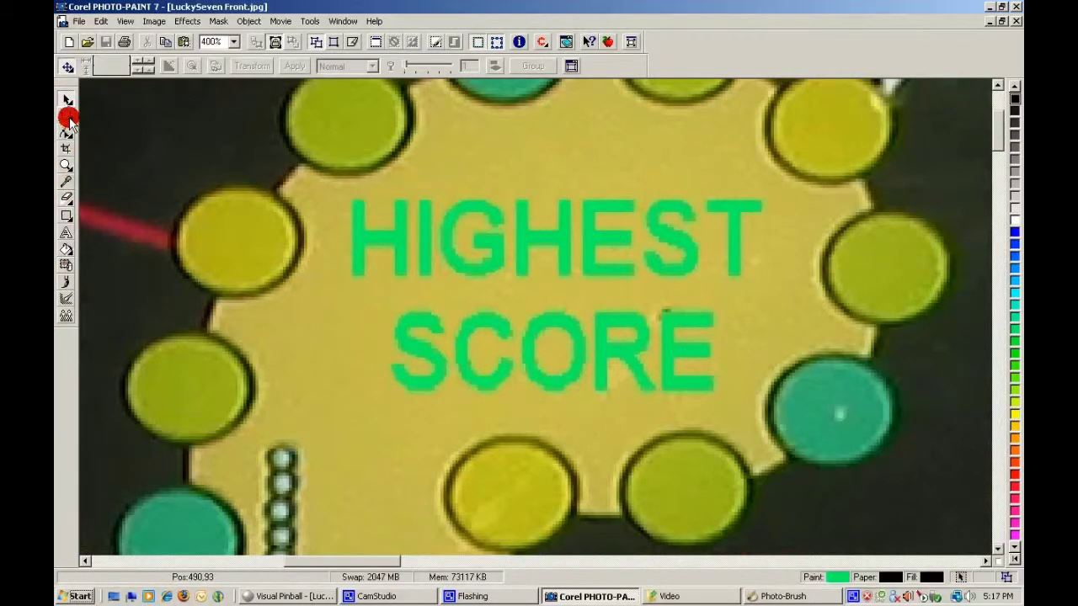
drag(69, 120, 163, 124)
click(179, 122)
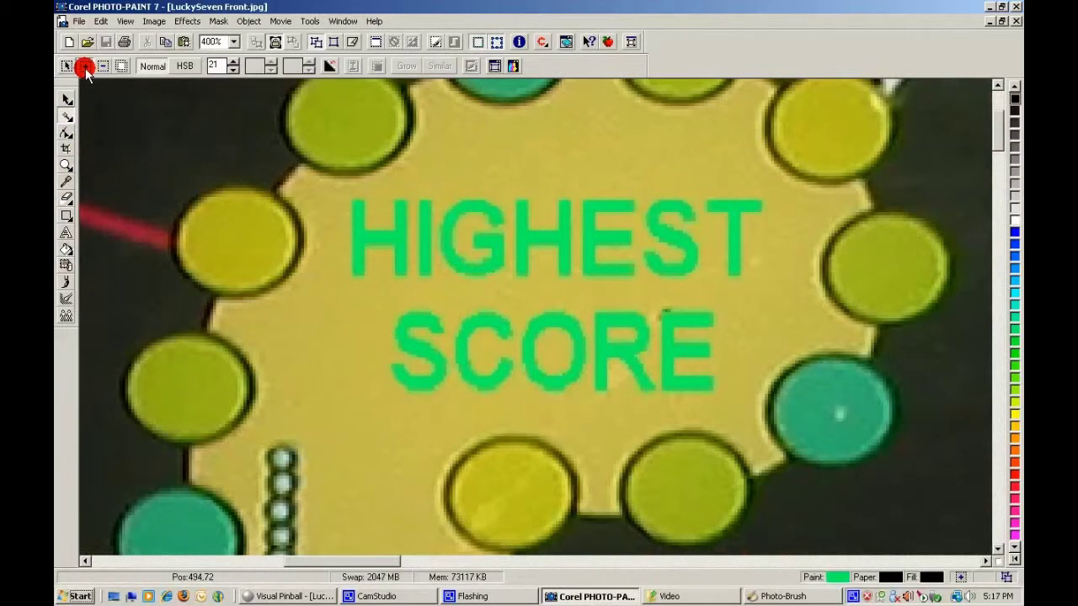
- Mask the letters H, I, G, H, E, S, T of HIGHEST
click(360, 242)
ctrl+click(421, 236)
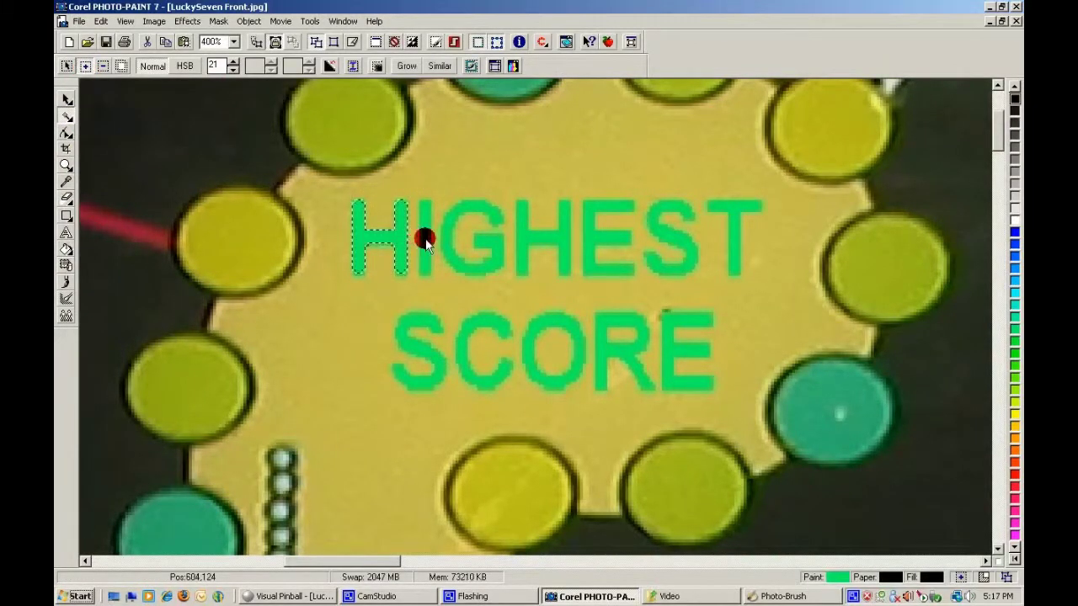
ctrl+click(445, 233)
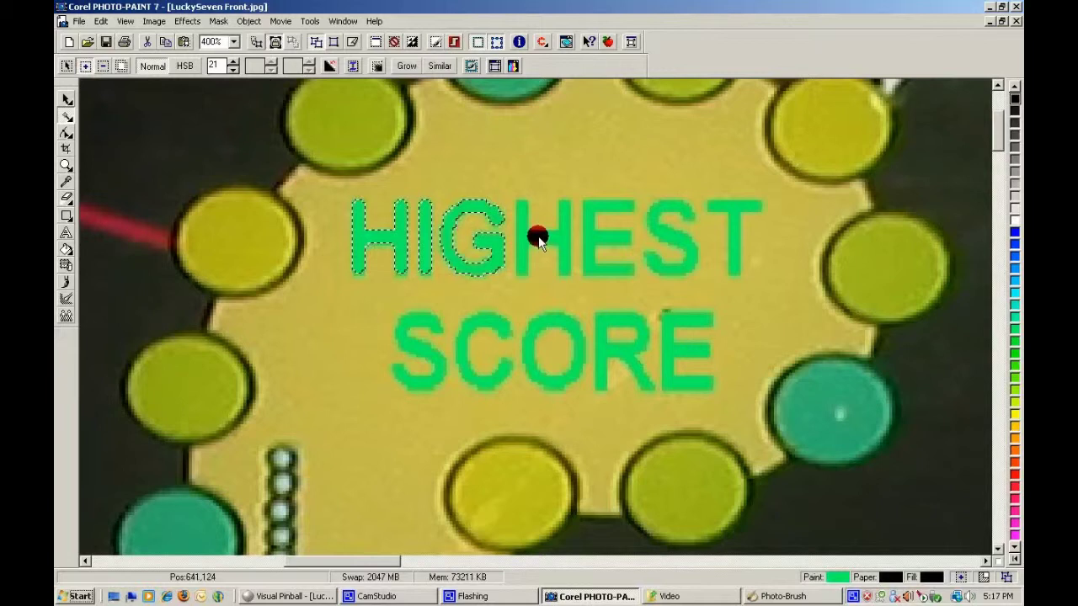
ctrl+click(527, 233)
ctrl+click(590, 232)
ctrl+click(657, 233)
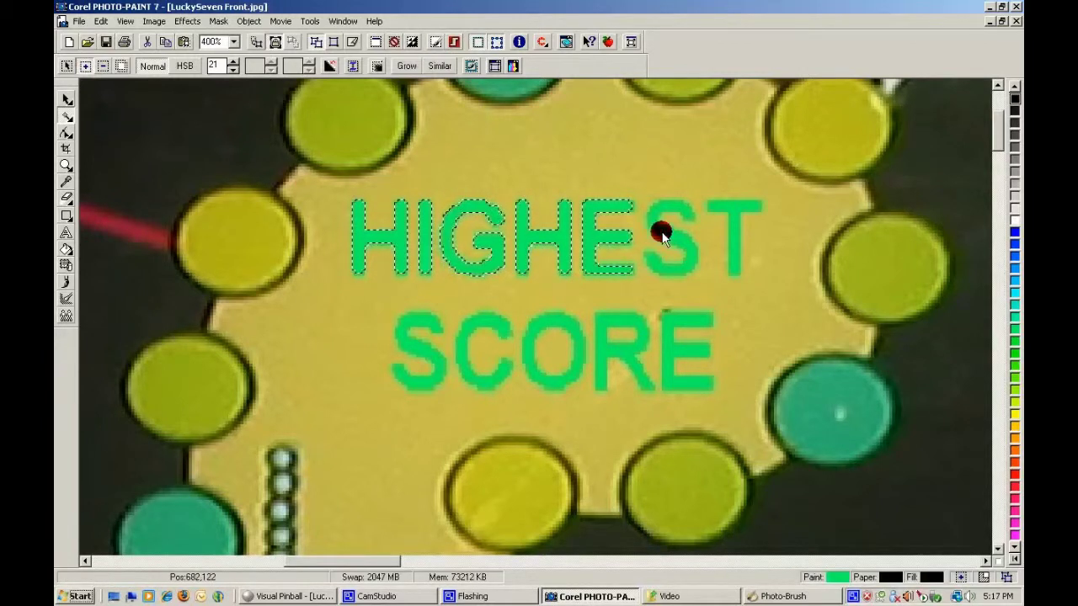
ctrl+click(723, 229)
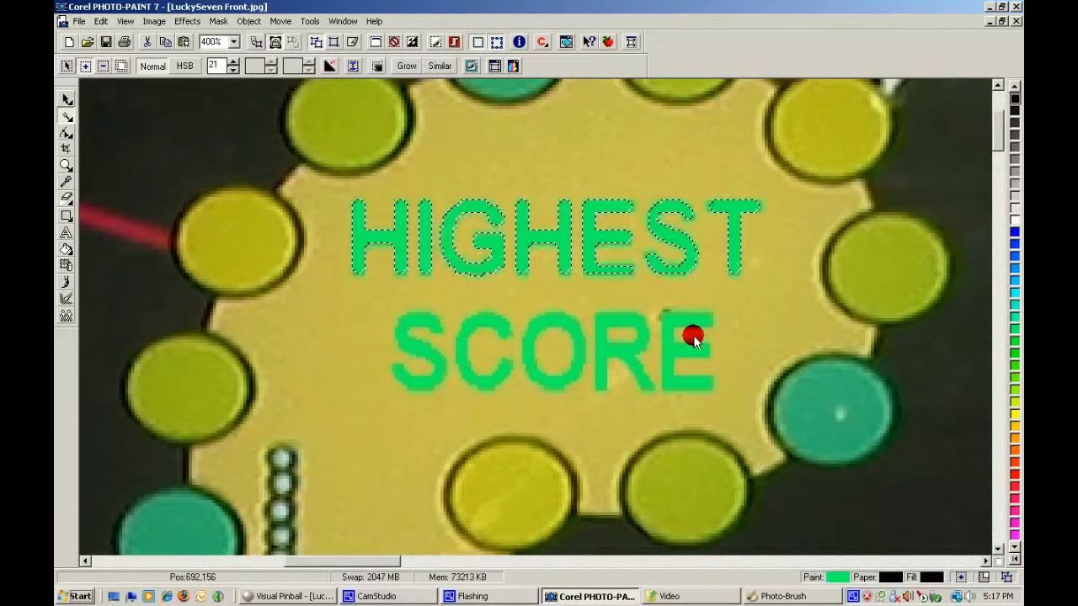
- Add the letters E, R, O, C, S of SCORE to the mask
ctrl+click(670, 350)
ctrl+click(619, 349)
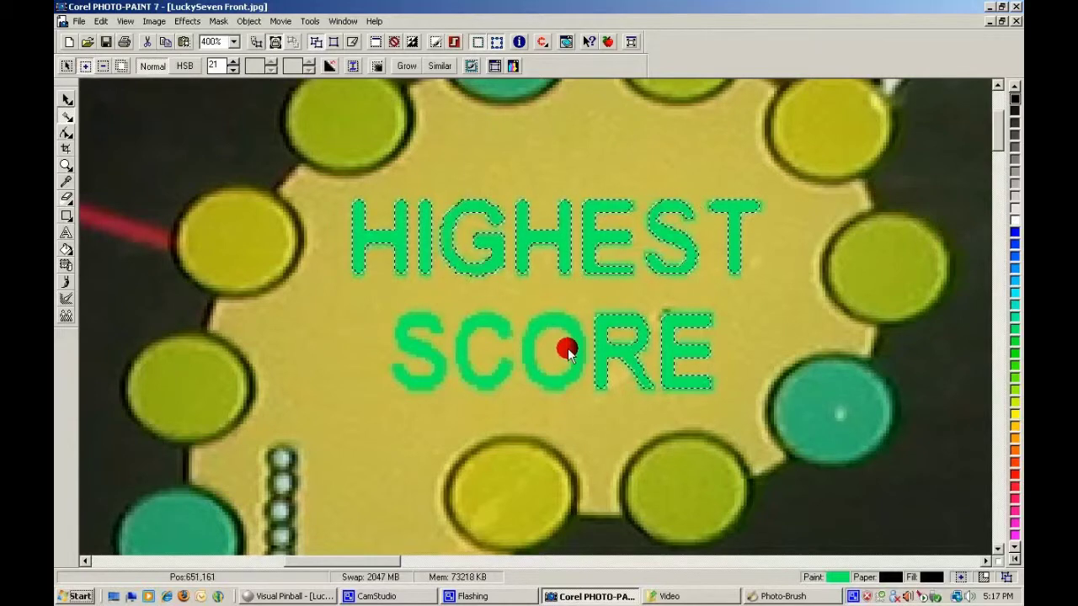
ctrl+click(576, 349)
ctrl+click(491, 324)
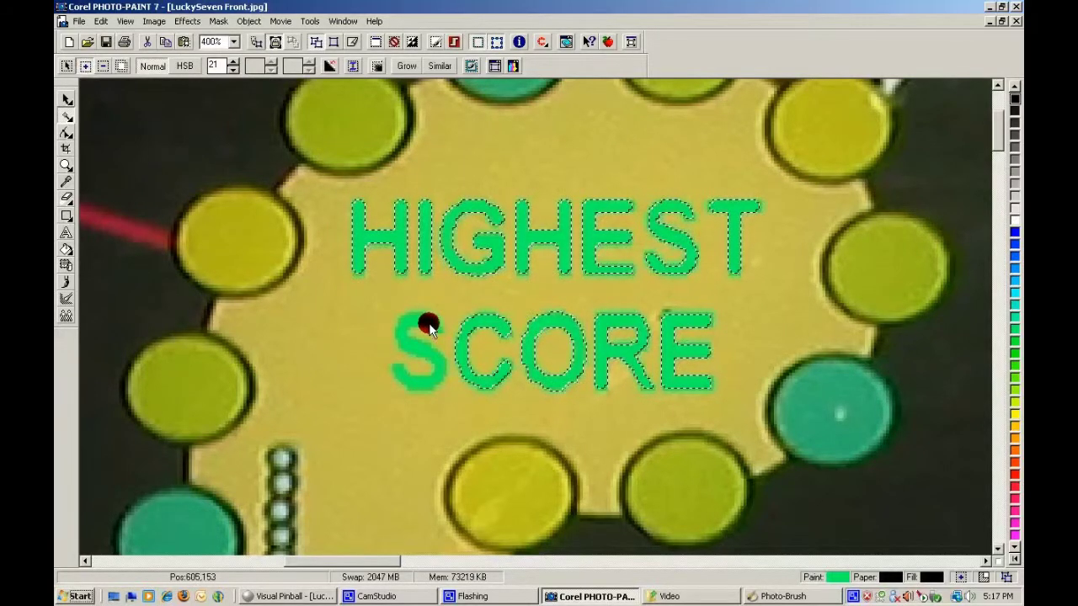
ctrl+click(416, 325)
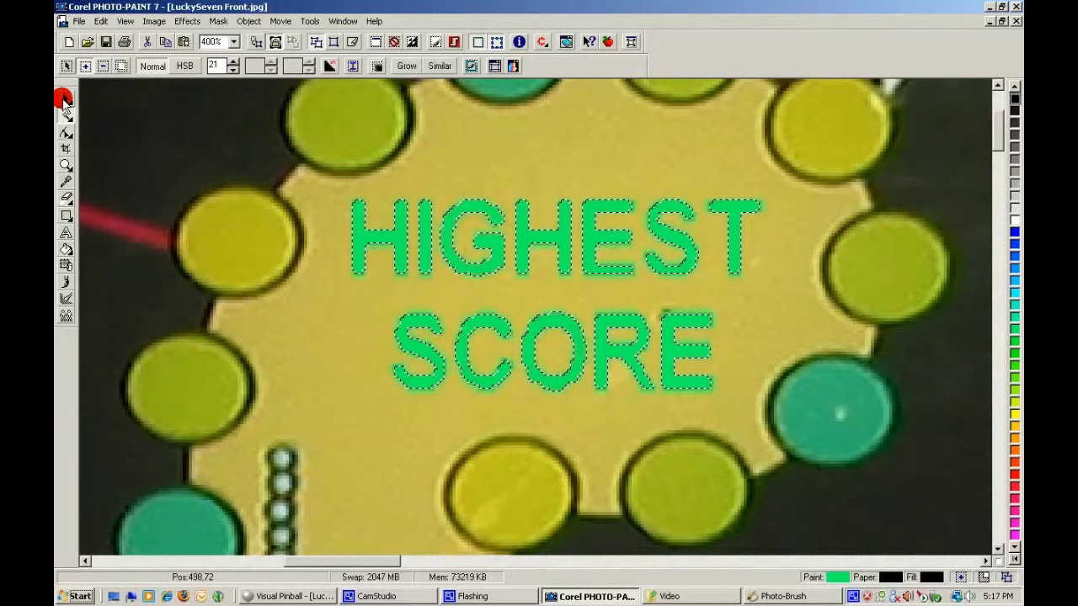
click(67, 100)
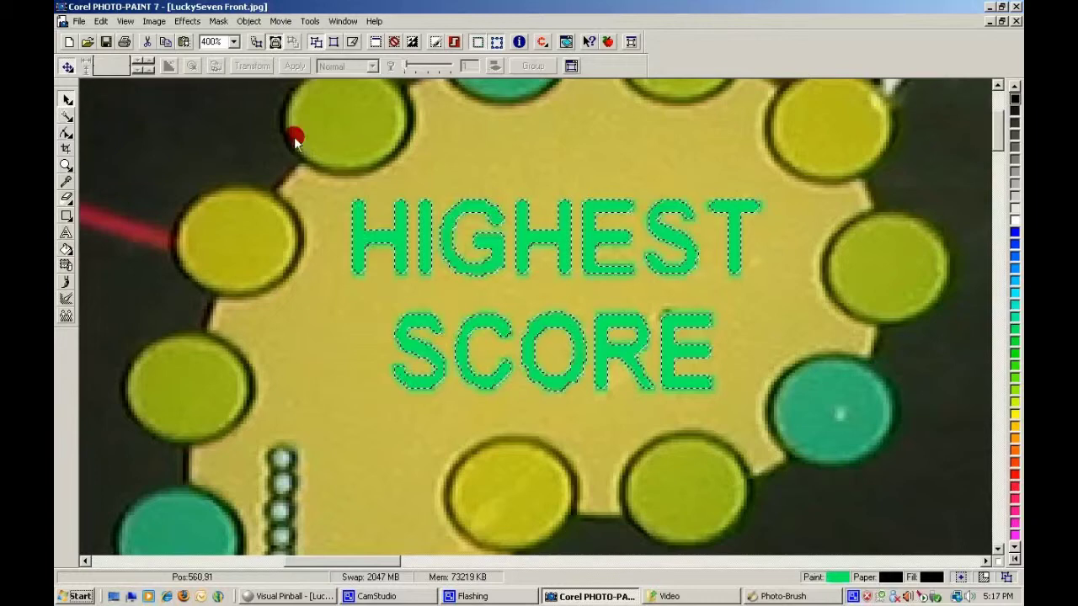
- Cut the masked HIGHEST SCORE lettering out of the photo
click(85, 23)
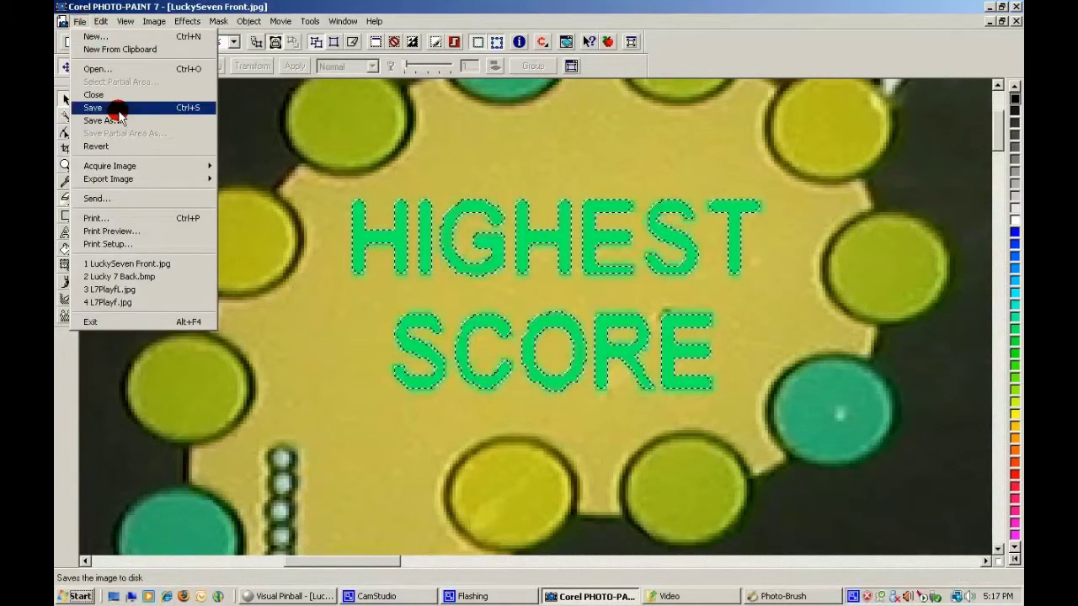
click(153, 21)
click(147, 8)
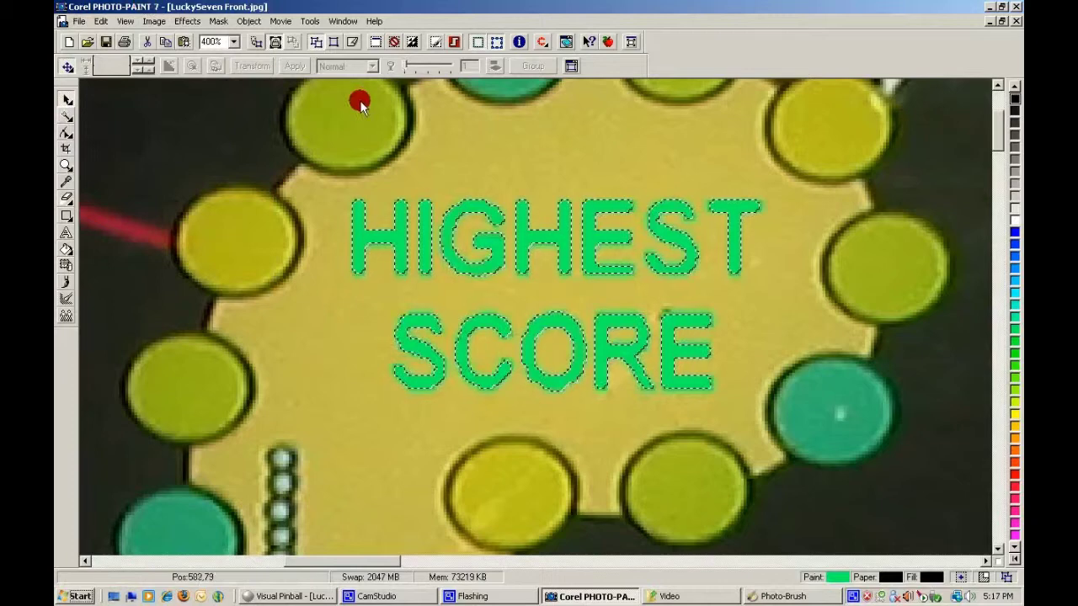
click(102, 21)
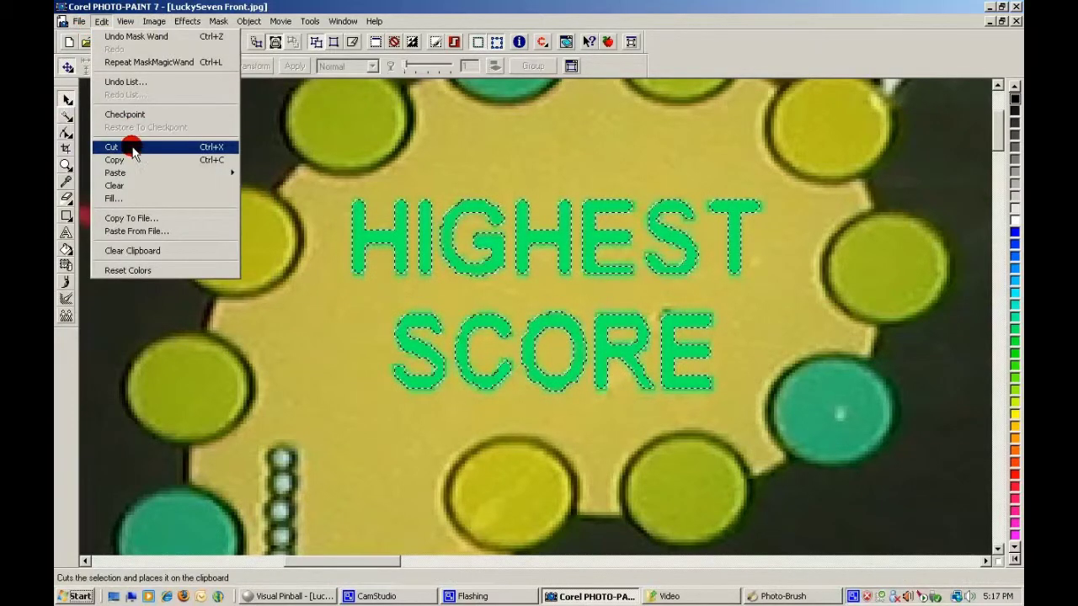
click(133, 149)
- Create a new image from the clipboard and minimise it
click(78, 22)
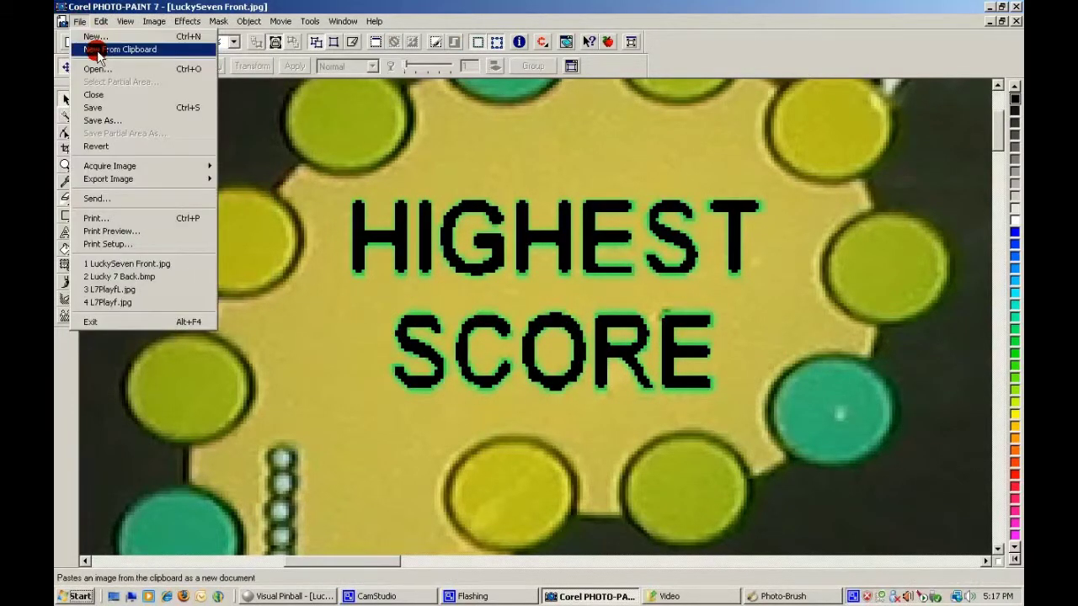
click(93, 46)
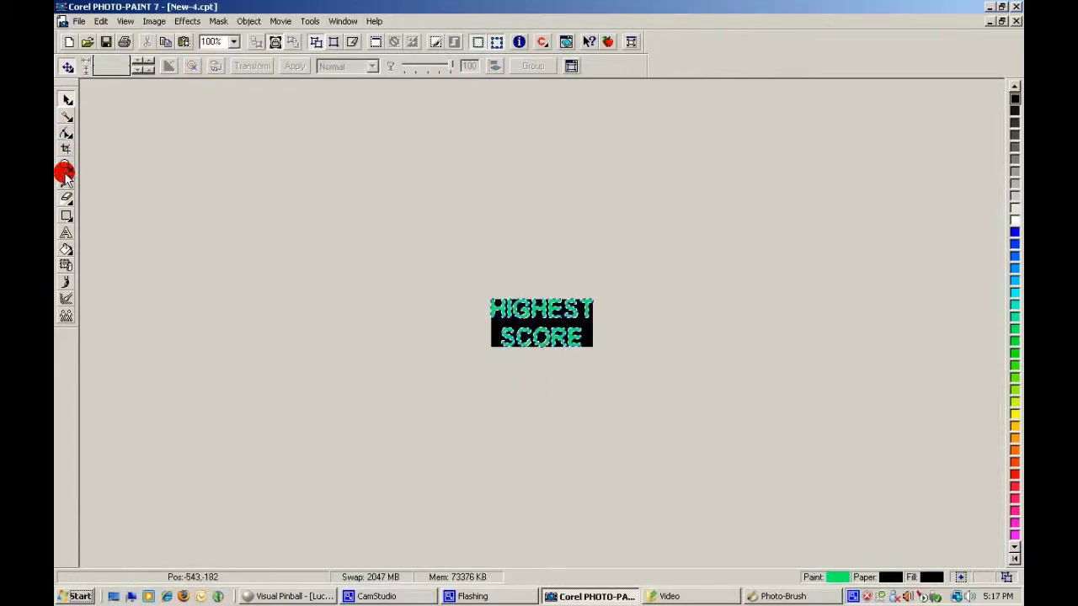
click(989, 22)
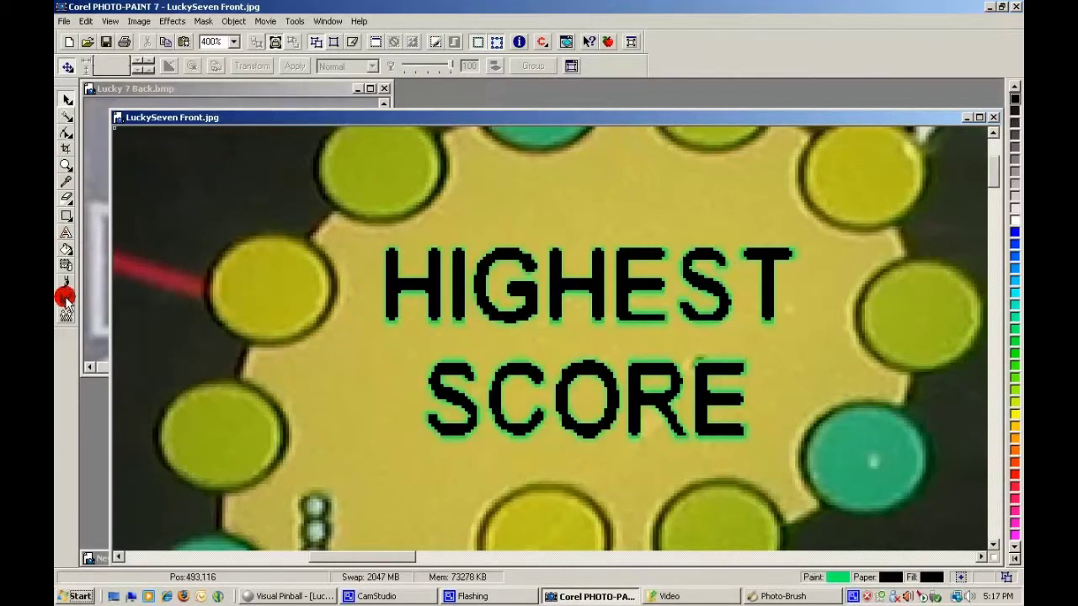
- Sample the lamp's yellow with the Eyedropper, then bring New-4.cpt back up
click(67, 217)
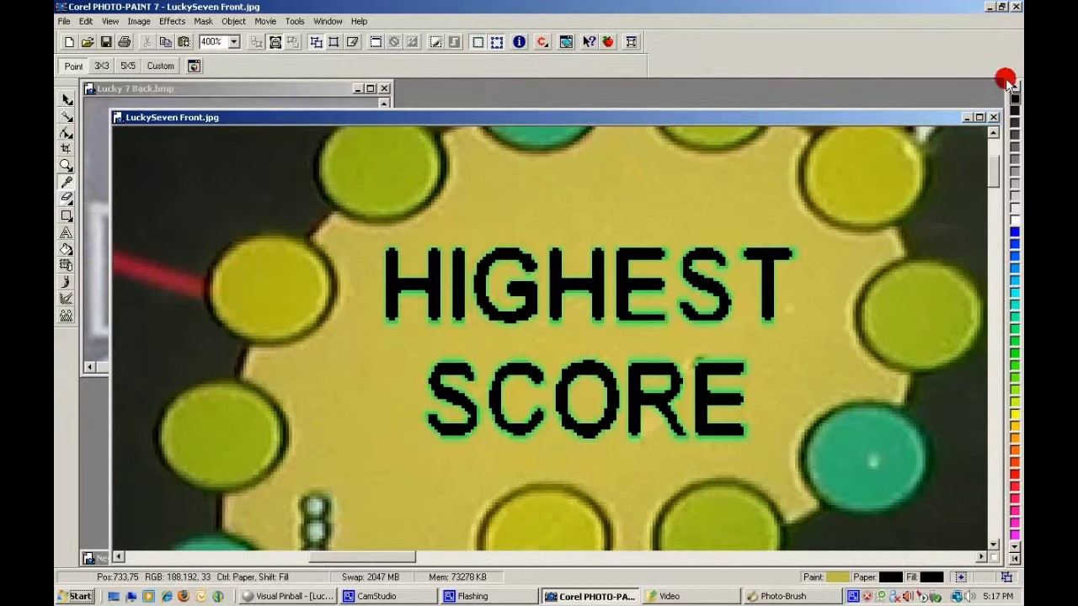
click(966, 117)
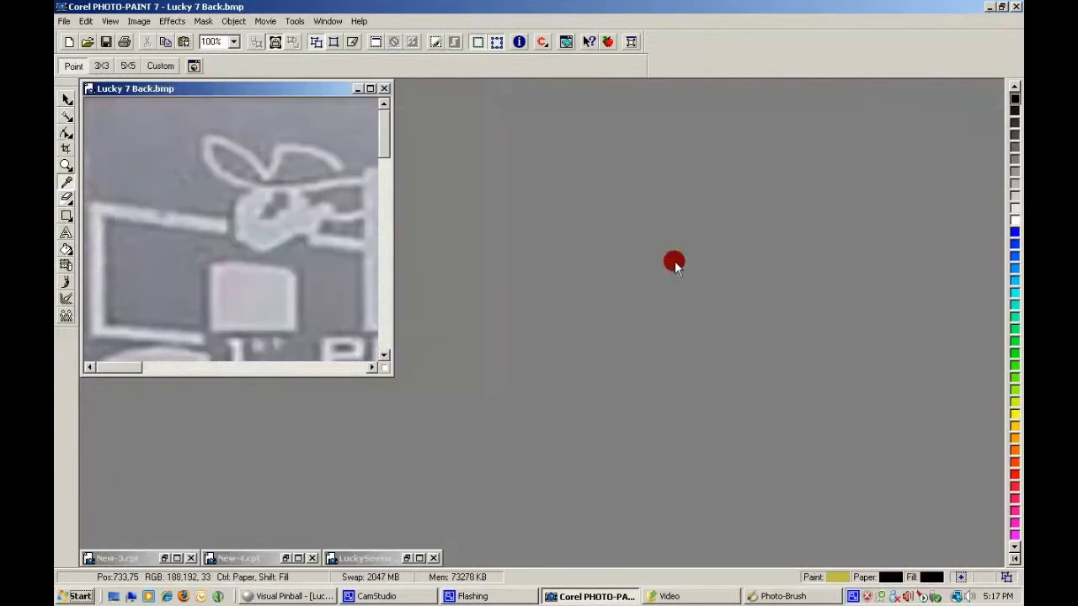
click(286, 560)
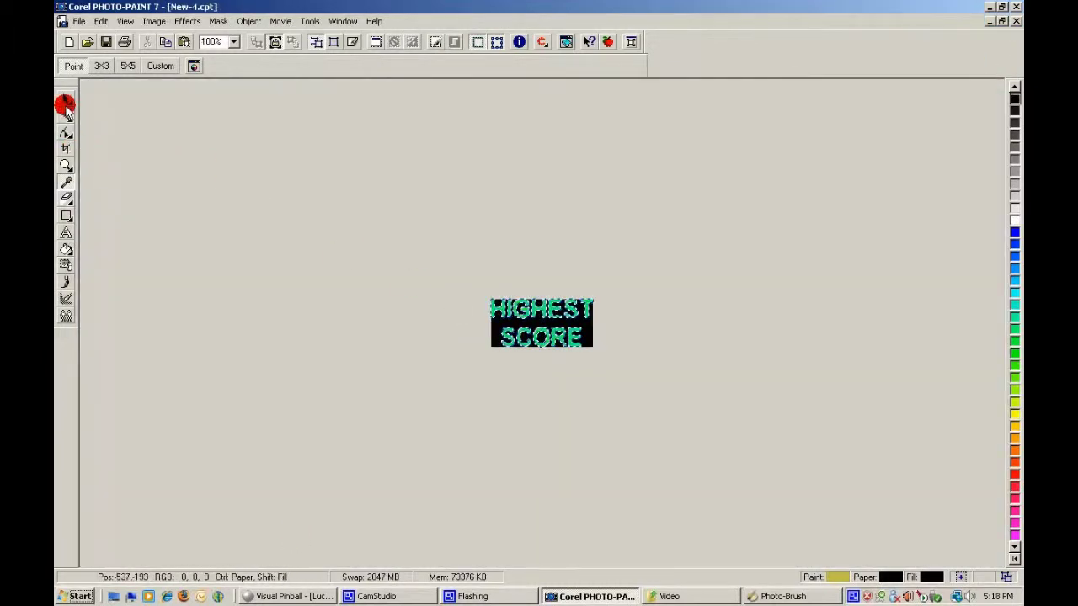
click(67, 102)
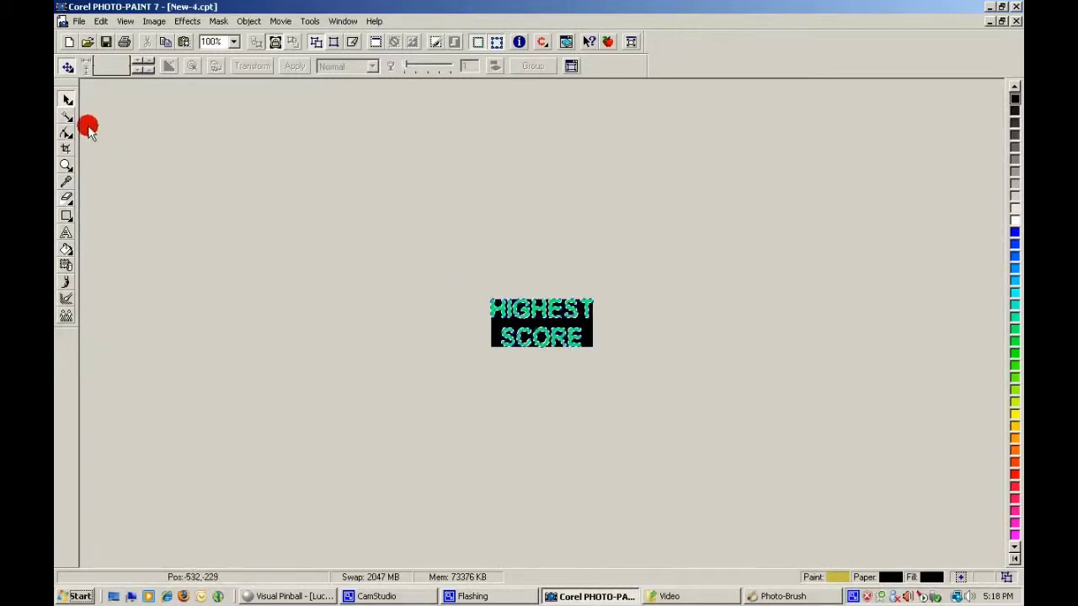
- Zoom in to 400% on the HIGHEST SCORE lettering
click(66, 165)
click(517, 278)
click(524, 323)
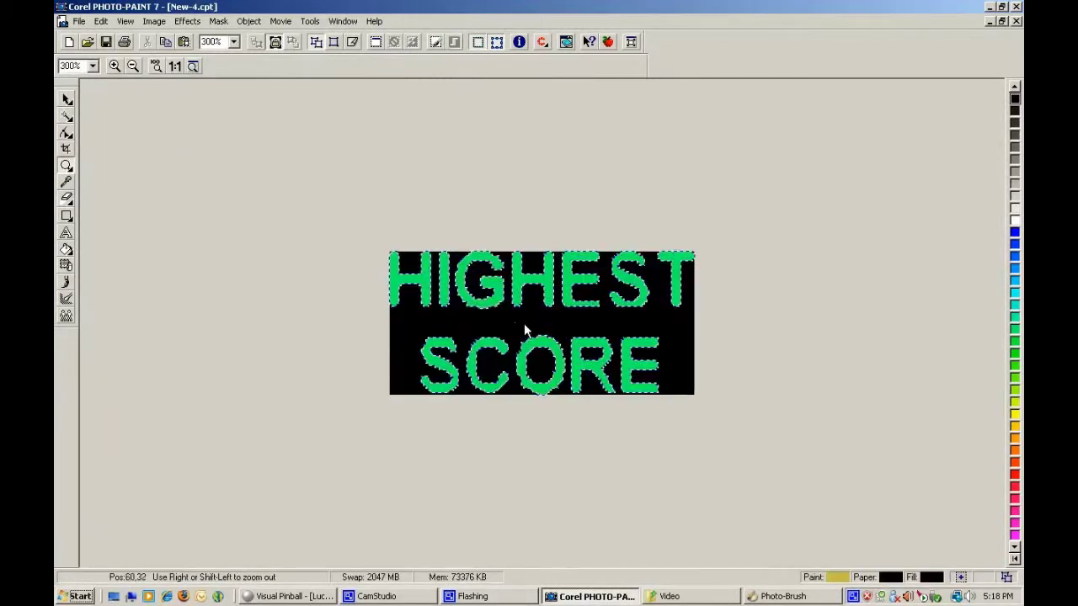
click(509, 320)
click(65, 98)
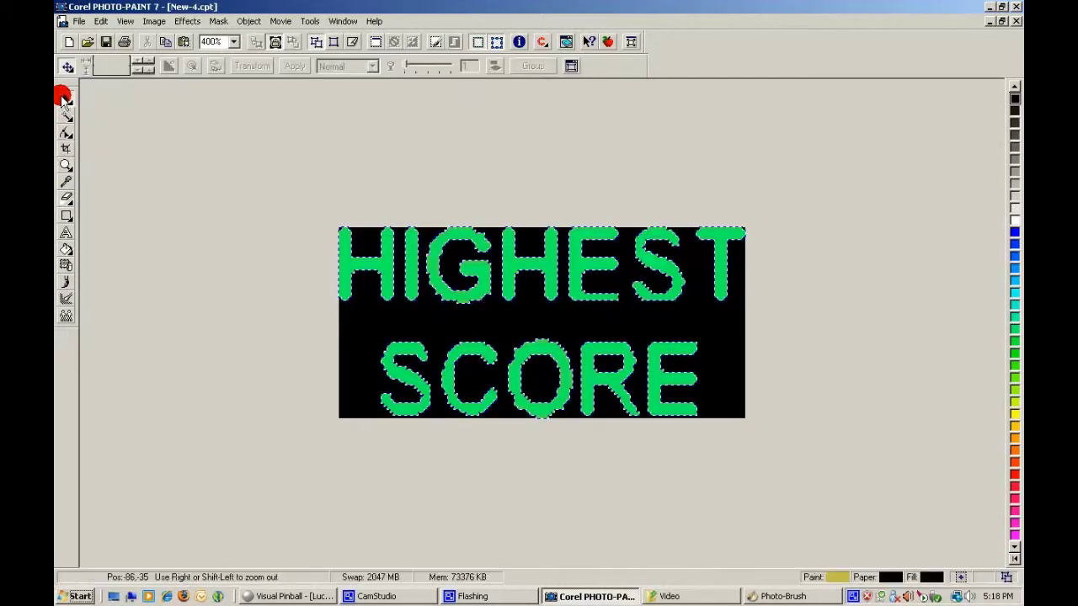
- Select the lettering object with the Pick tool, cancelling the accidental moves
right_drag(352, 264, 371, 265)
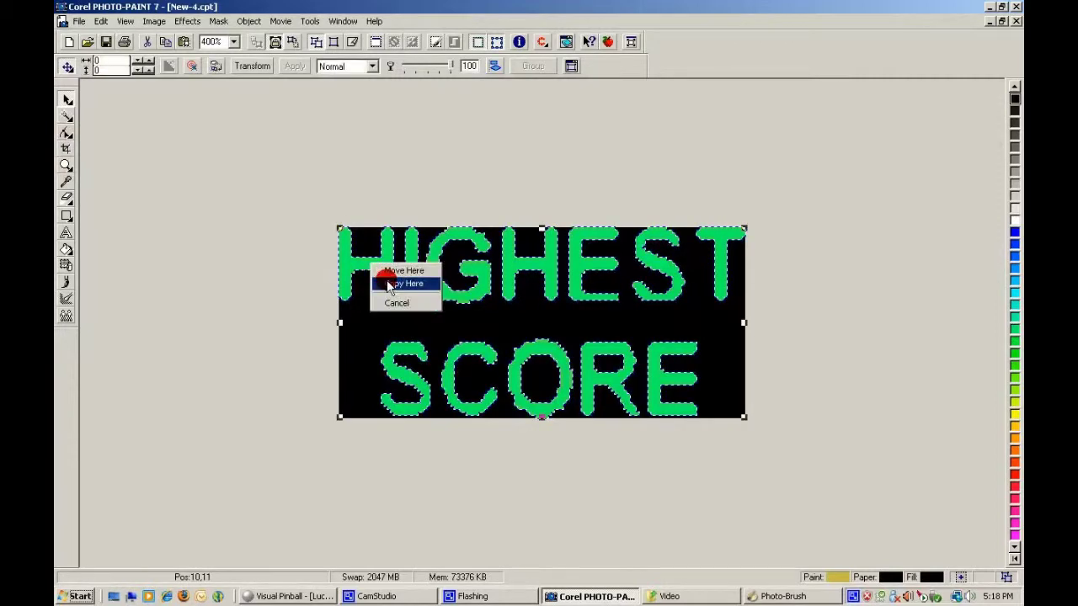
click(328, 272)
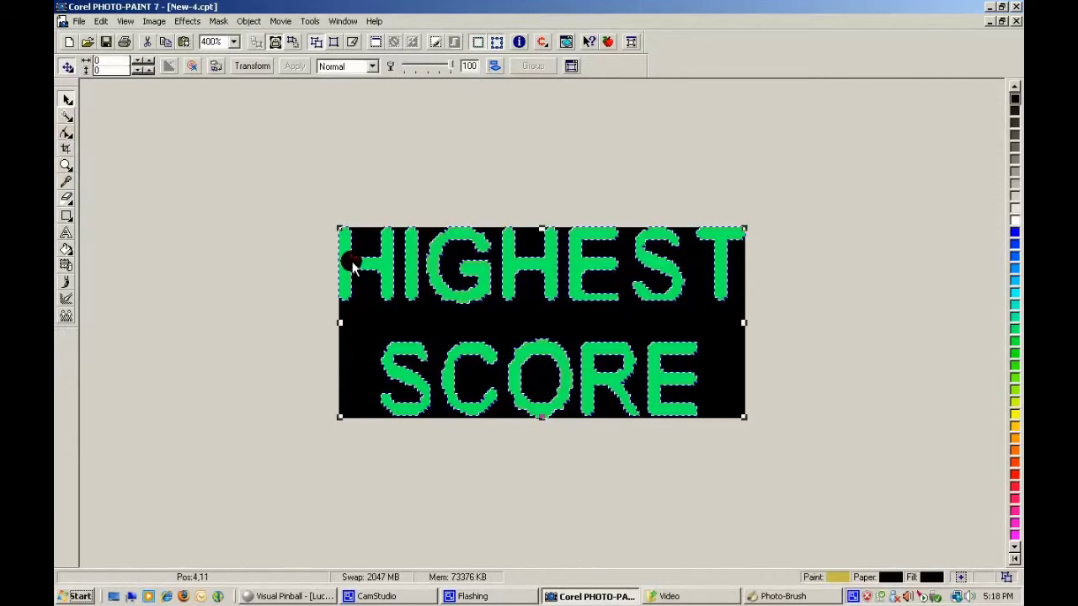
right_drag(352, 266, 337, 260)
click(295, 265)
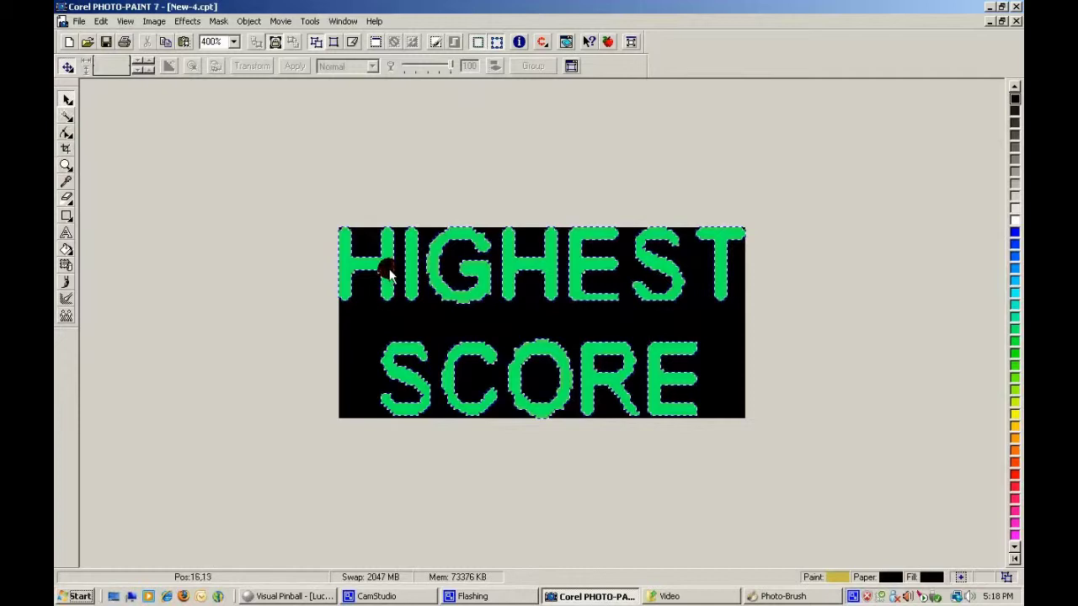
right_drag(390, 274, 391, 267)
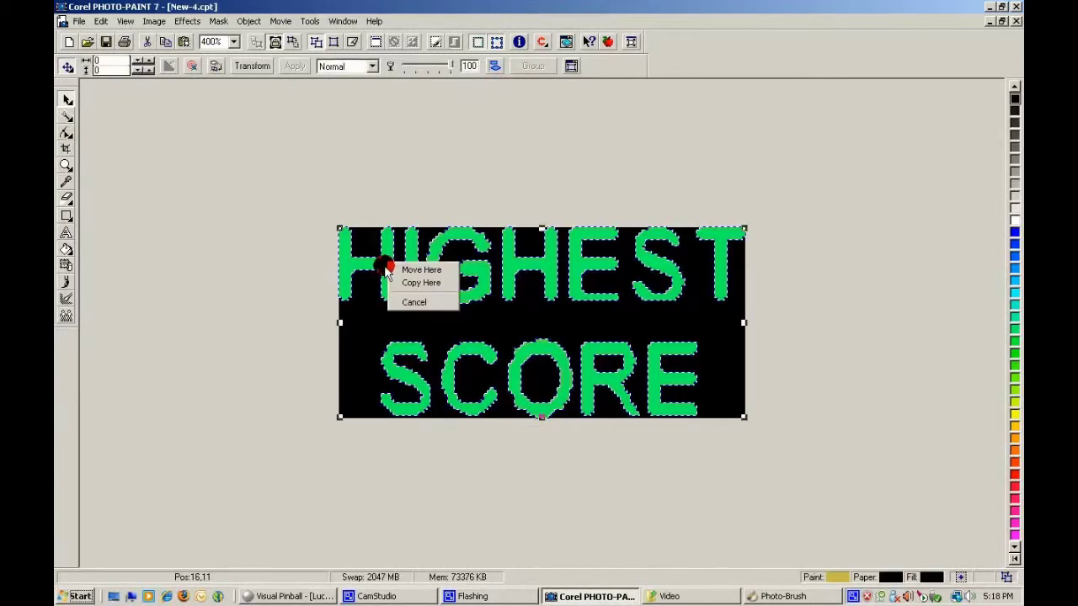
click(401, 271)
right_drag(380, 272, 390, 275)
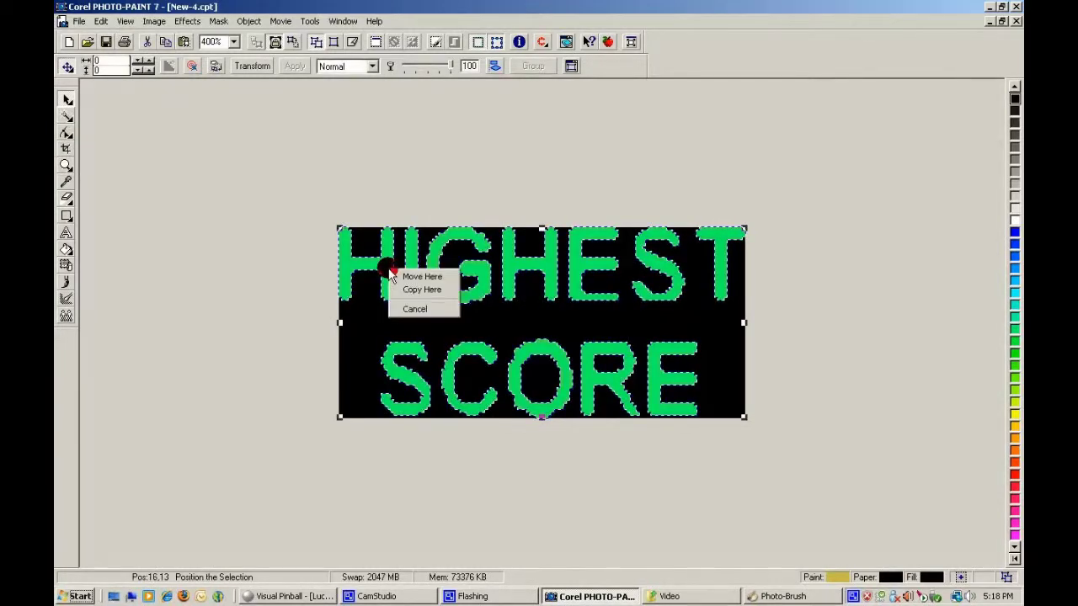
click(393, 277)
- Combine the lettering object with the background
click(249, 21)
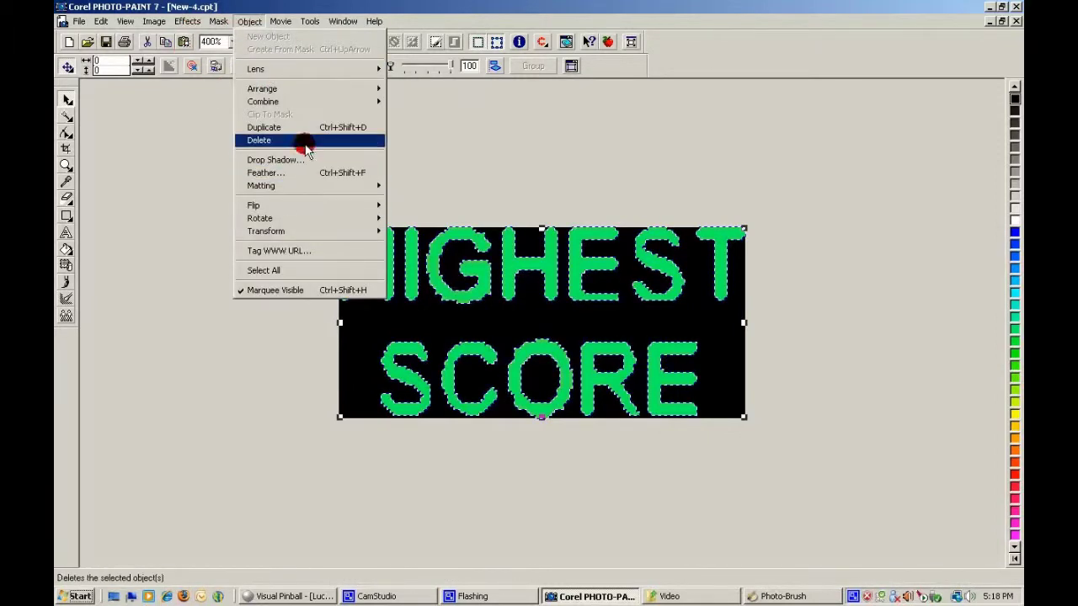
mouse_move(294, 101)
click(415, 112)
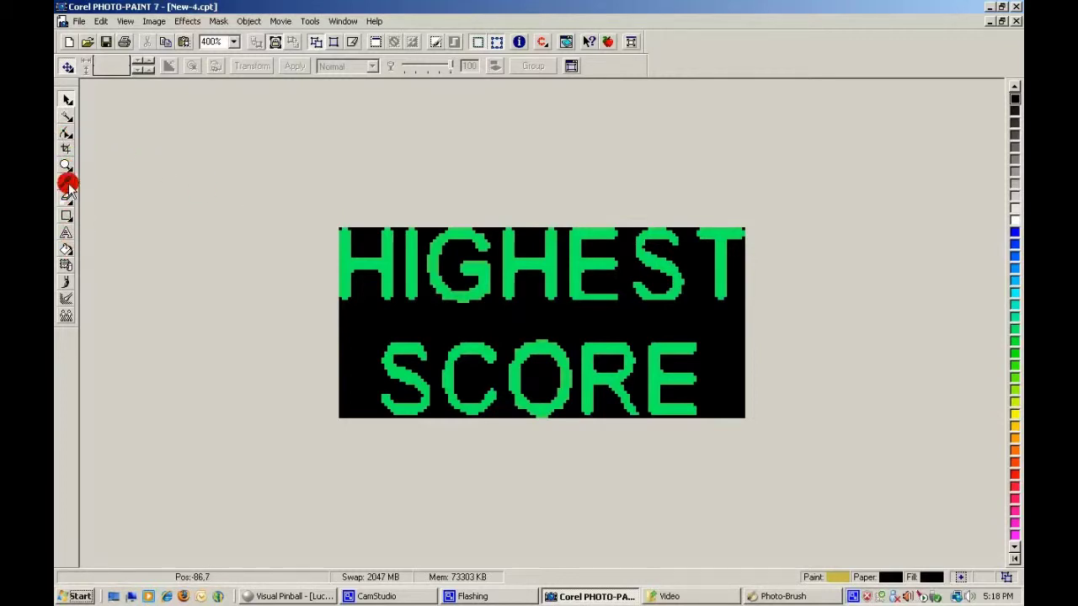
- Set the Fill tool to fill with the yellow paint colour
click(65, 252)
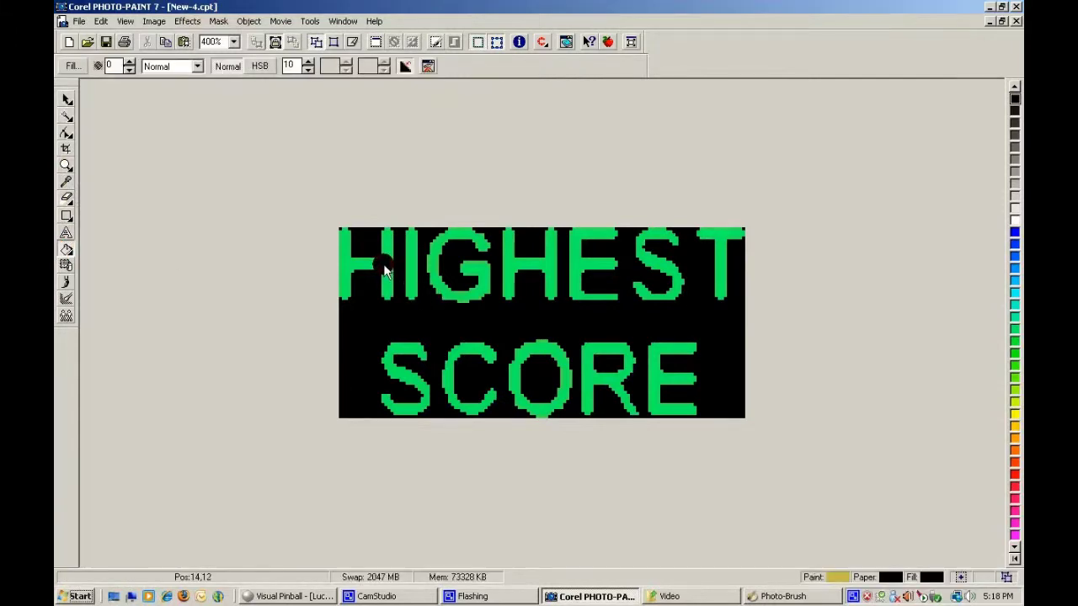
double_click(931, 577)
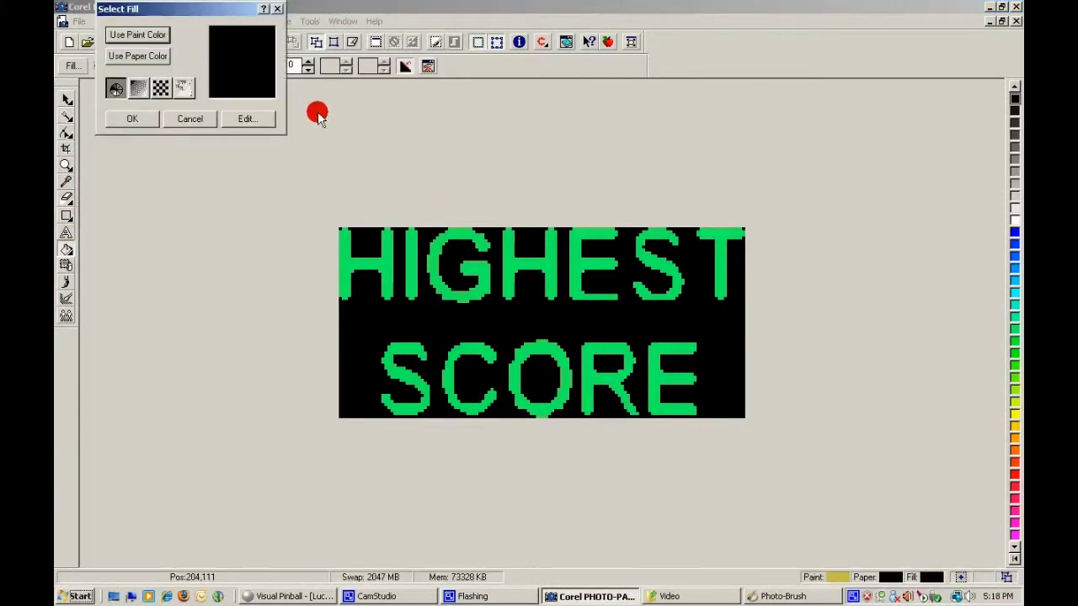
click(128, 59)
click(133, 119)
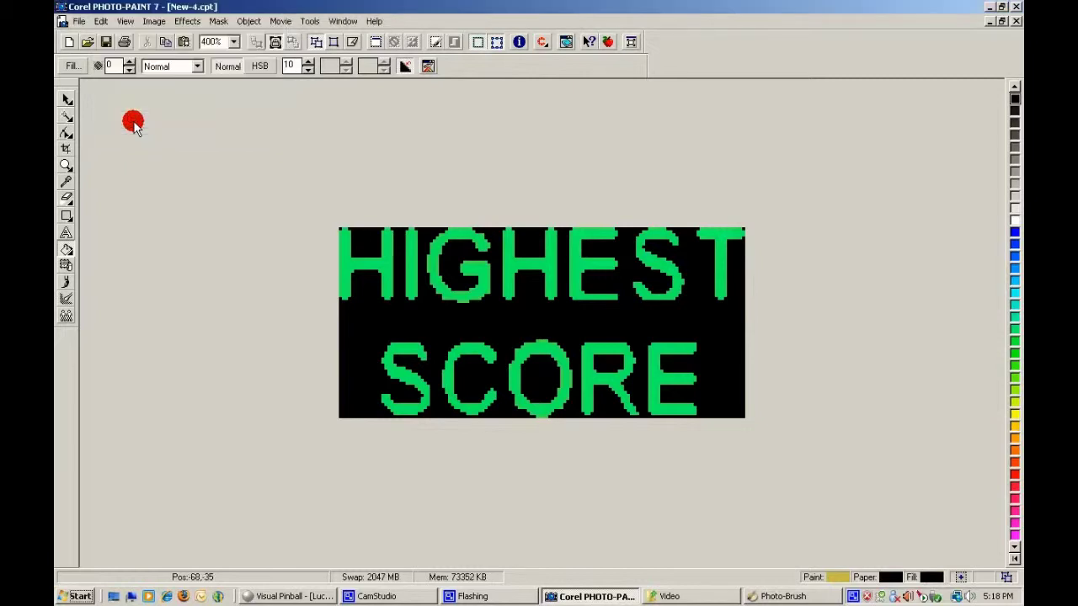
double_click(945, 576)
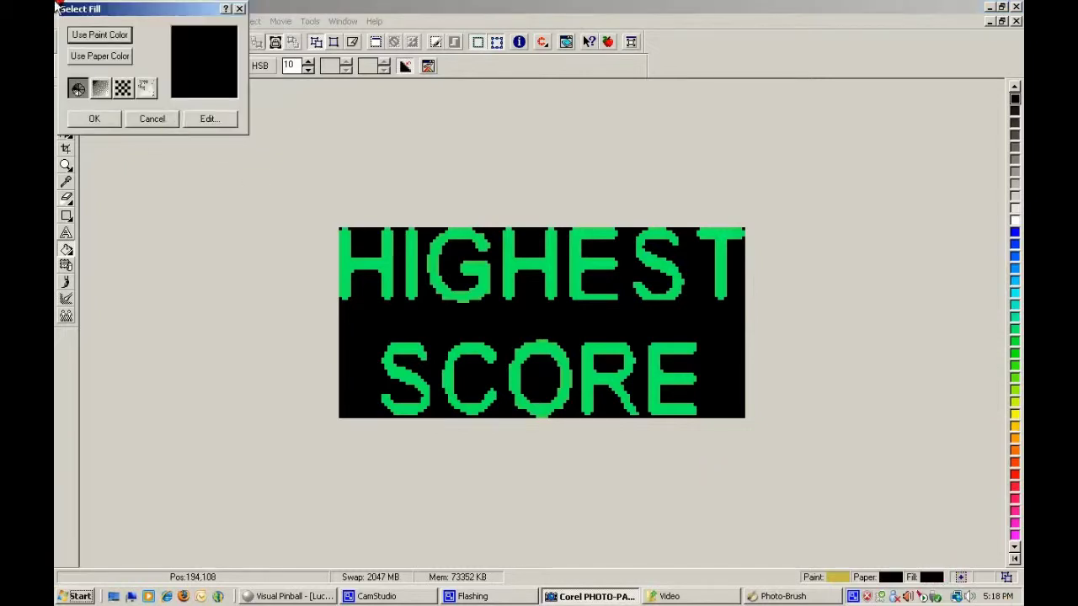
click(112, 36)
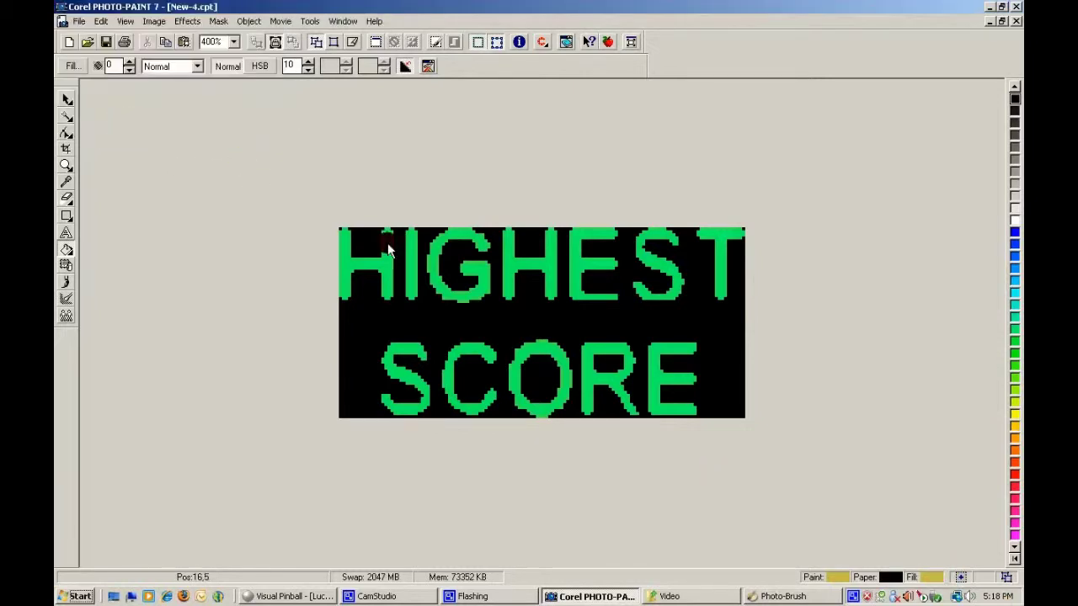
- Fill the HIGHEST letters gold, raising fill tolerance to 50
click(390, 269)
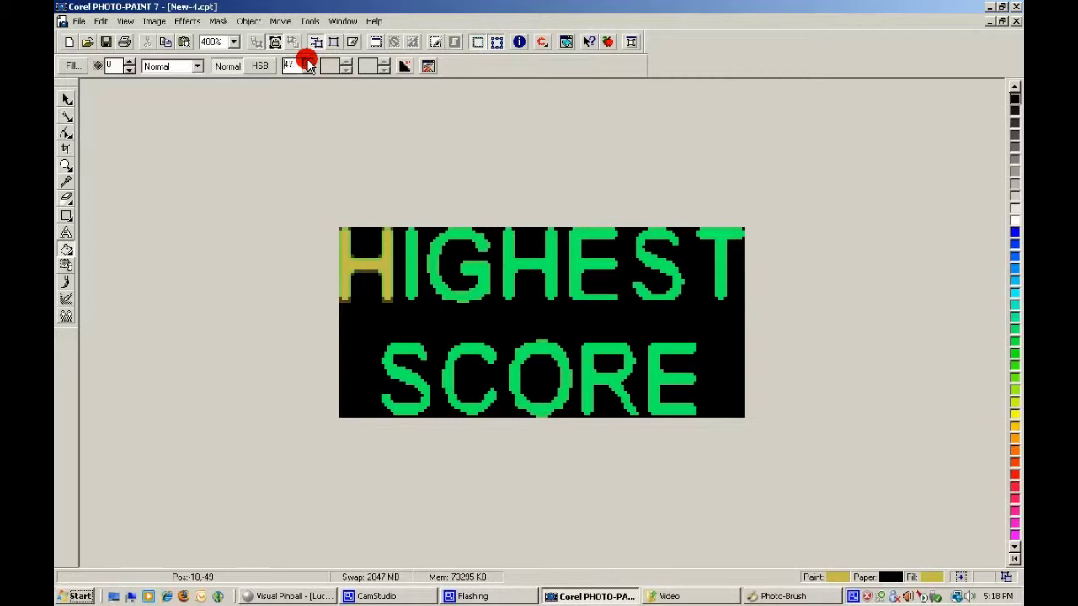
click(309, 62)
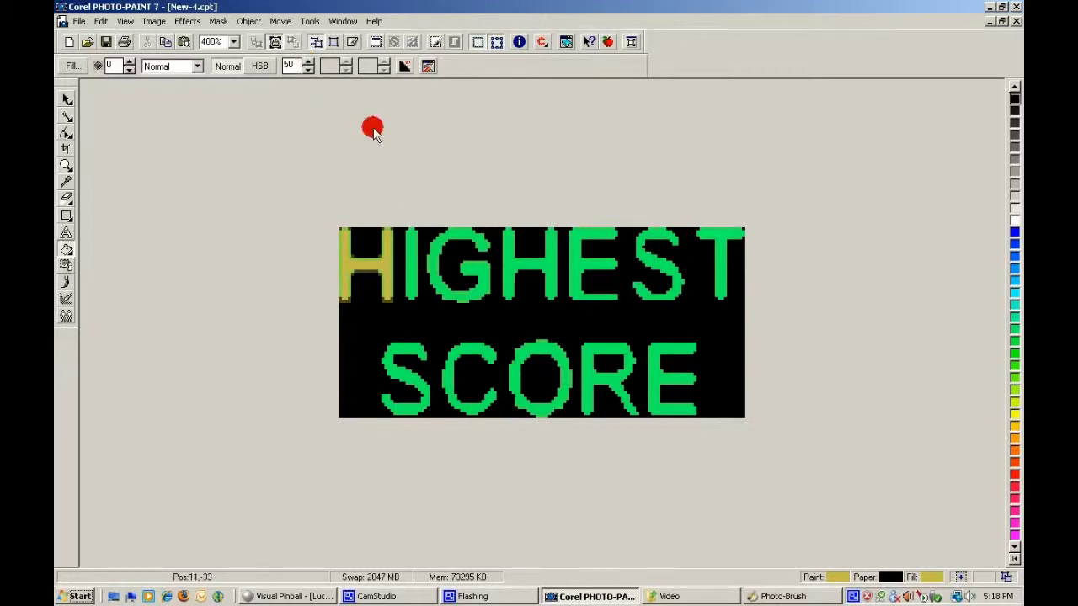
click(411, 265)
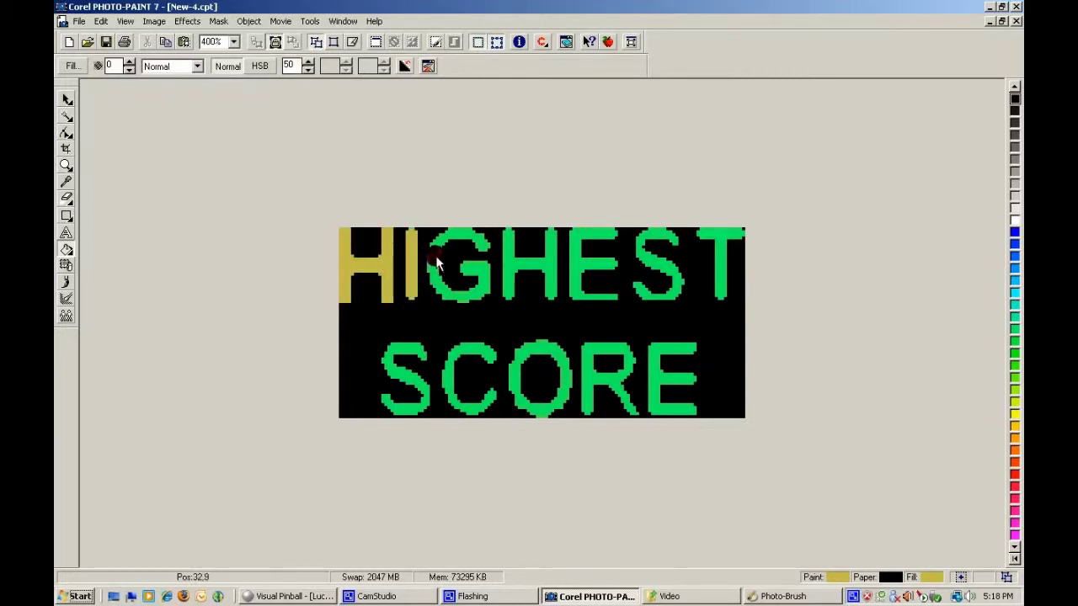
click(549, 258)
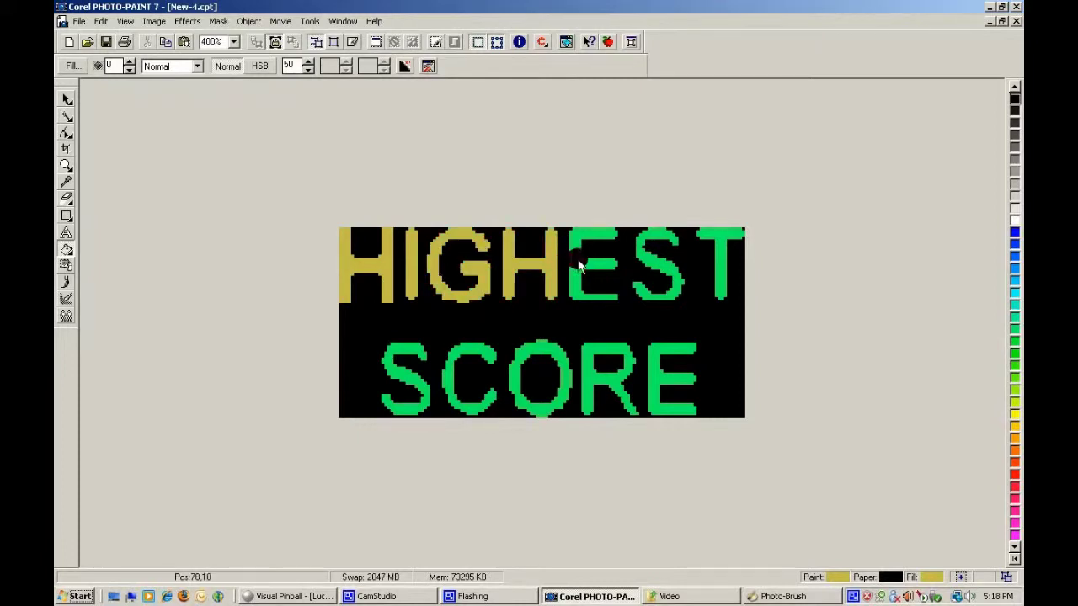
click(615, 262)
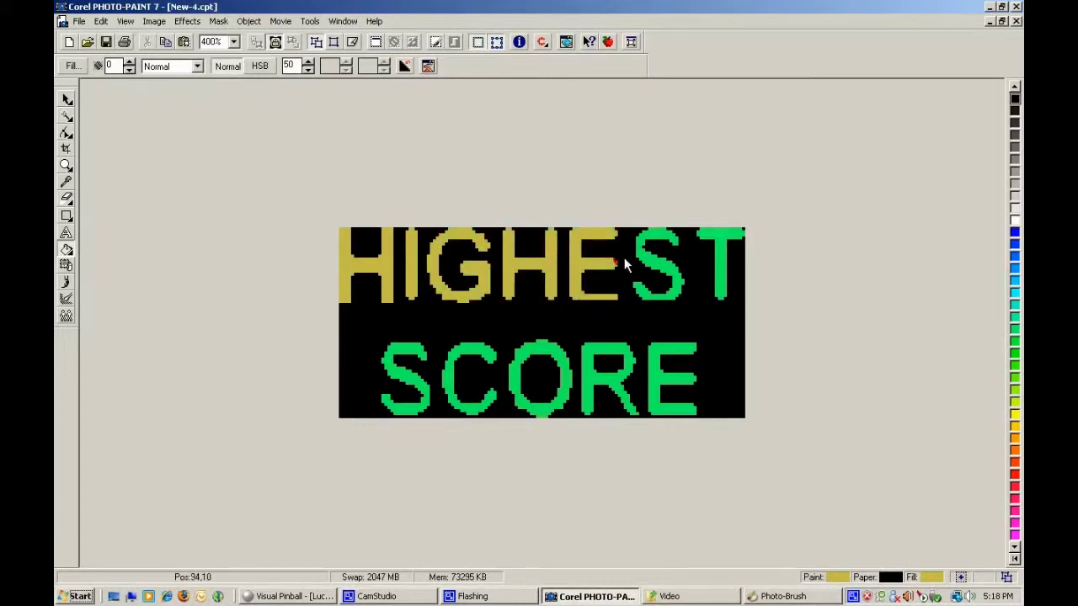
click(720, 265)
- Fill the SCORE letters E, O, C and S gold, then open Save
click(658, 377)
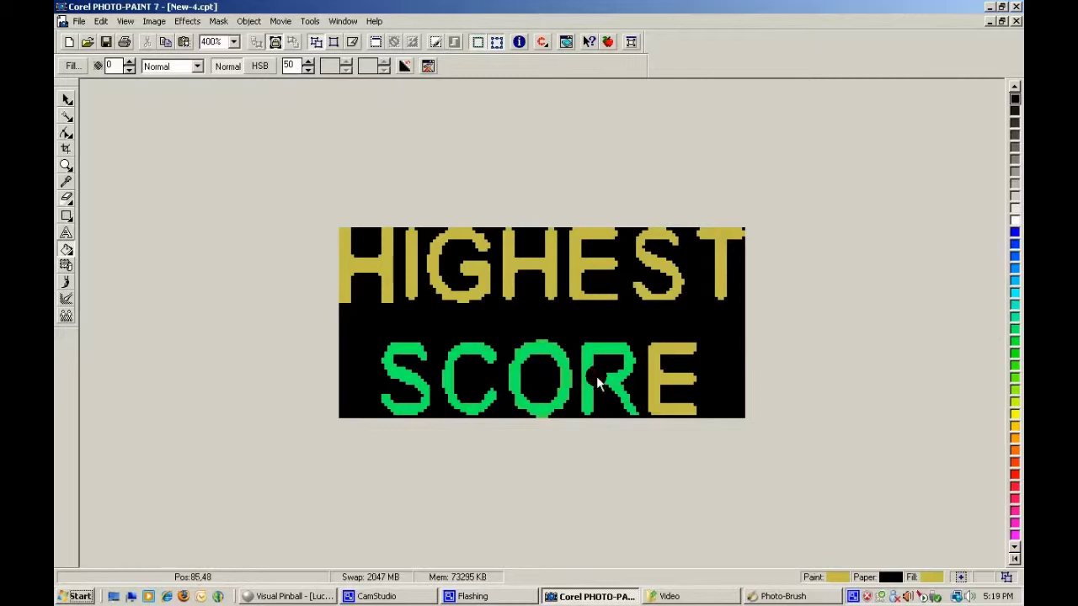
click(560, 379)
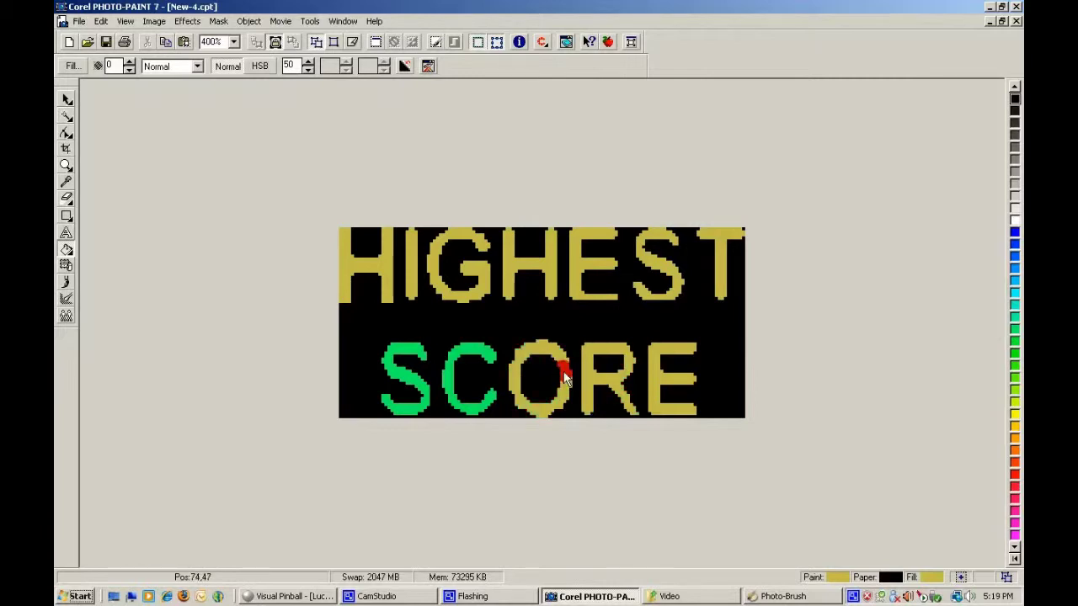
click(446, 364)
click(396, 351)
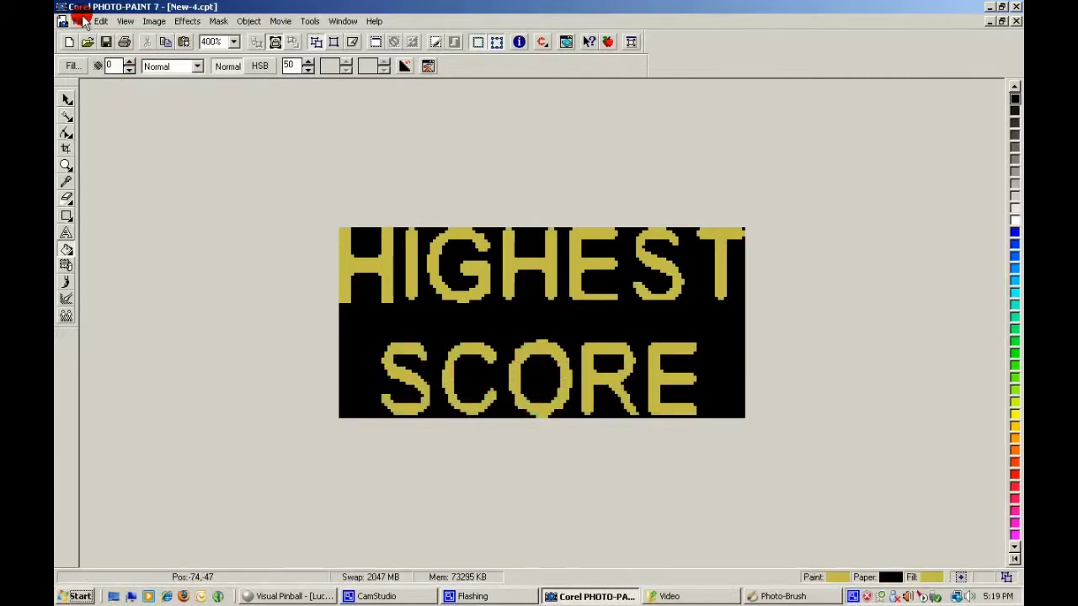
click(79, 21)
click(93, 108)
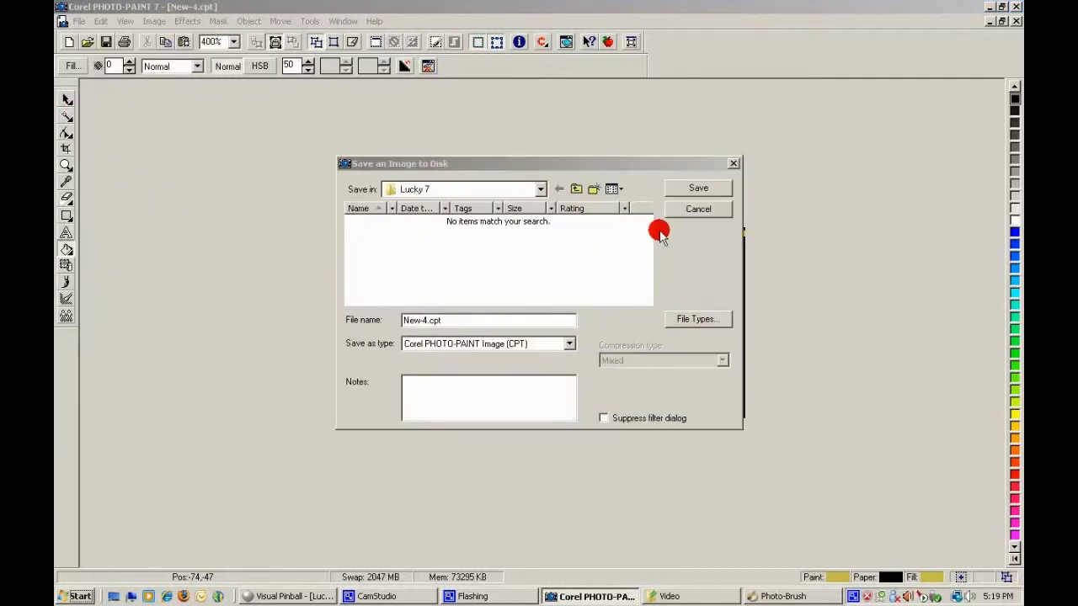
- Cancel saving and mask the HIGHEST letters with the Magic Wand tool
click(681, 212)
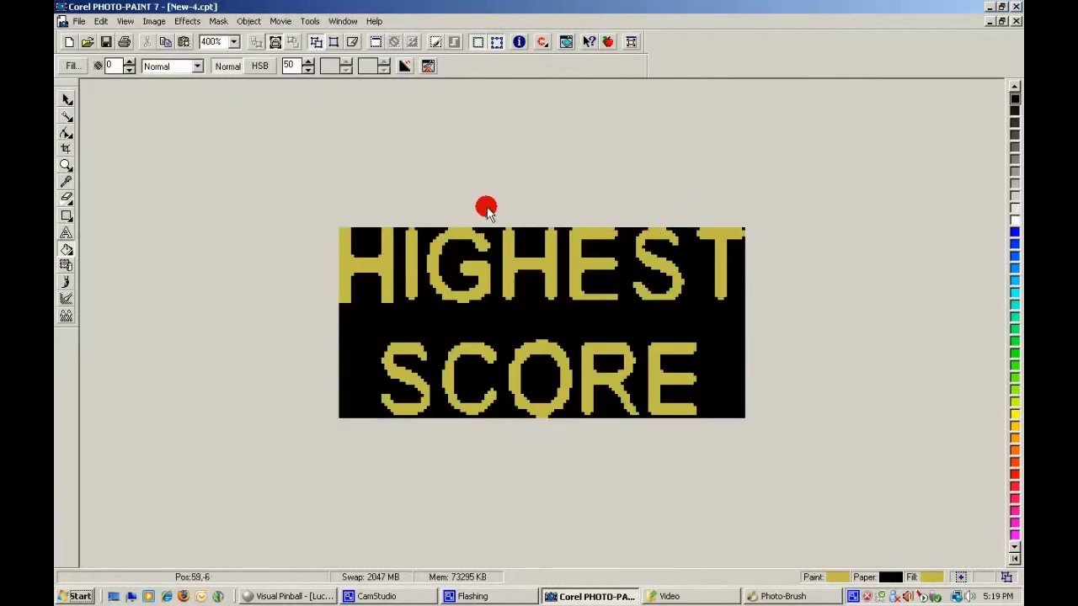
click(67, 120)
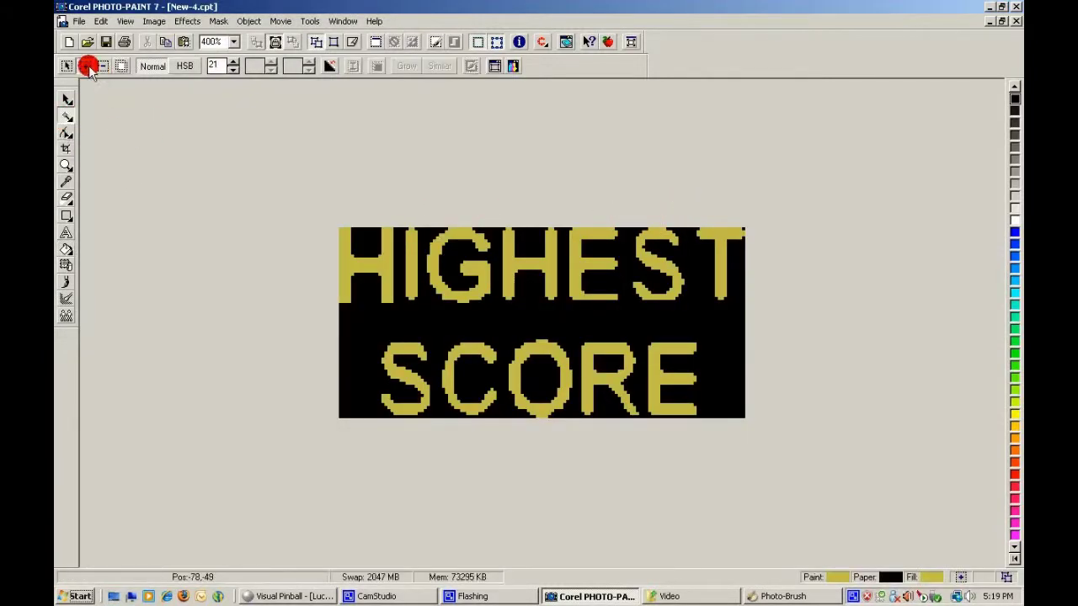
click(357, 265)
ctrl+click(413, 270)
ctrl+click(433, 252)
ctrl+click(509, 246)
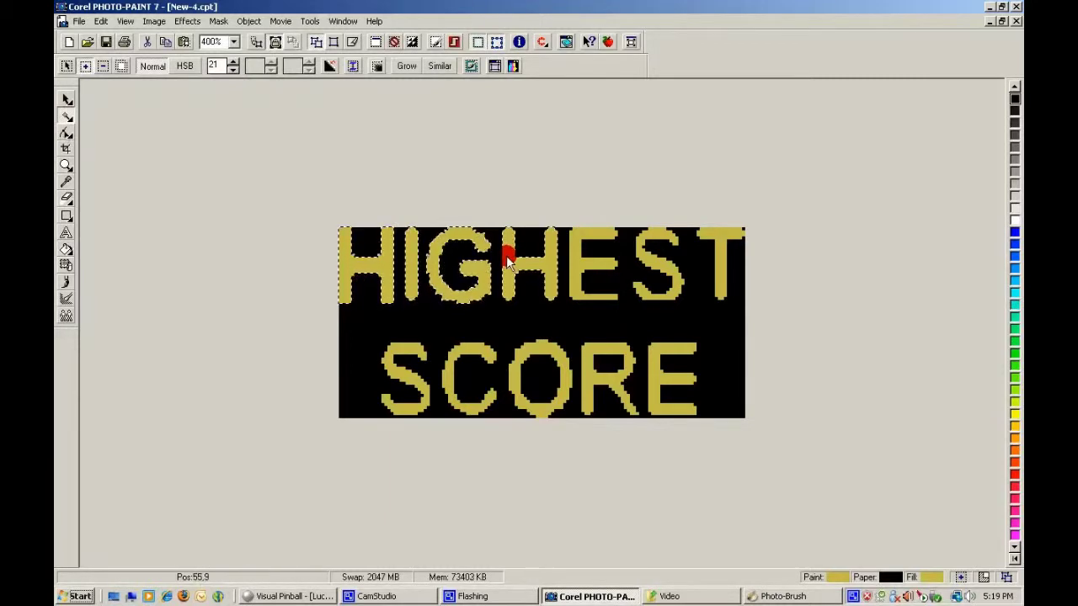
ctrl+click(580, 263)
ctrl+click(651, 264)
ctrl+click(716, 252)
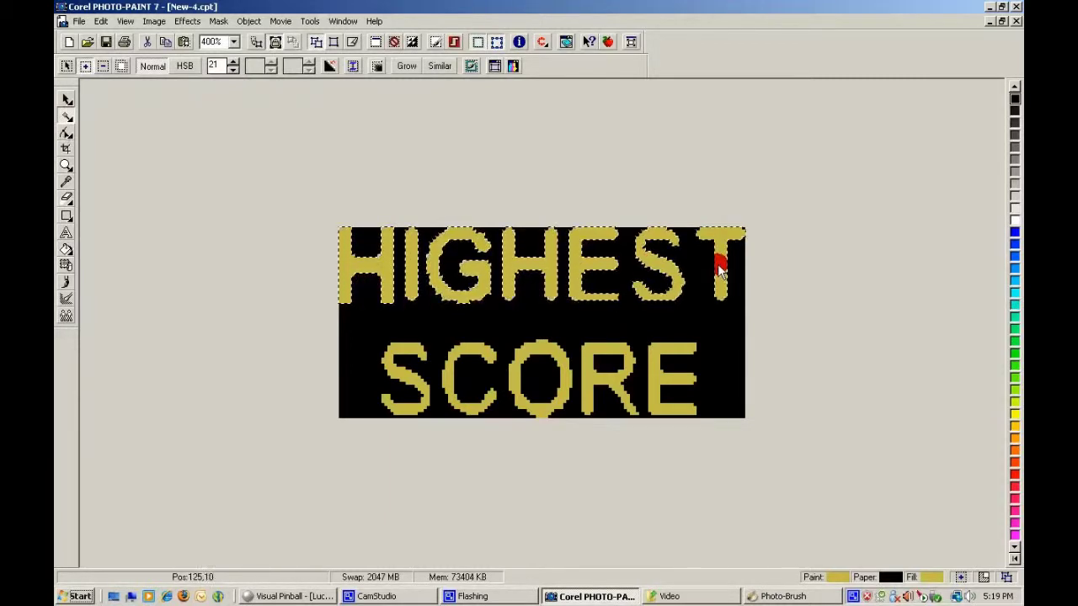
- Add the SCORE letters to the mask, undoing and redoing the S addition
ctrl+click(653, 383)
ctrl+click(608, 376)
ctrl+click(524, 349)
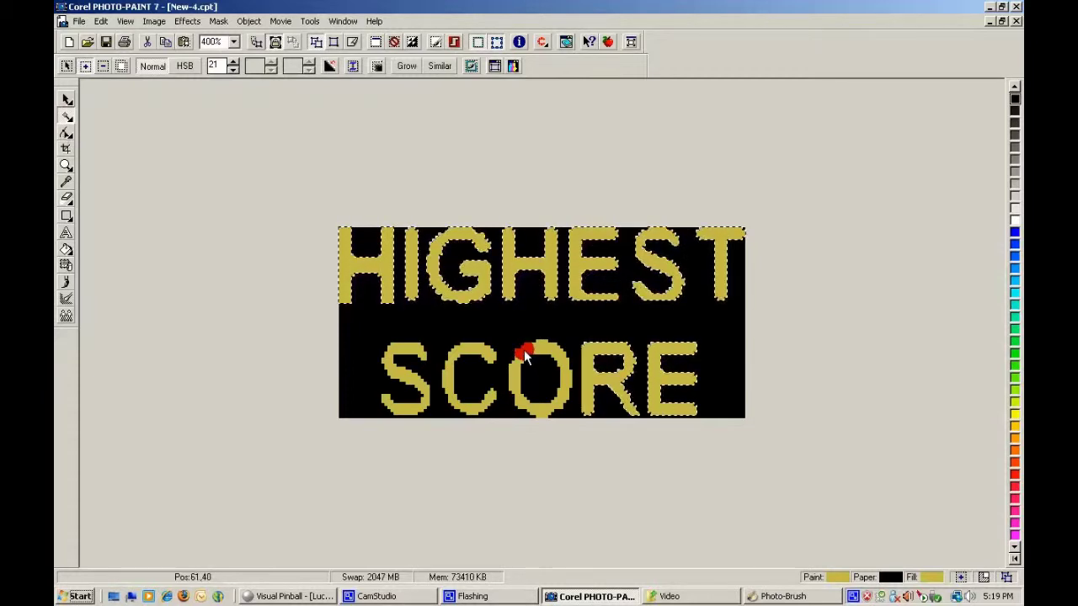
ctrl+click(470, 352)
ctrl+click(403, 356)
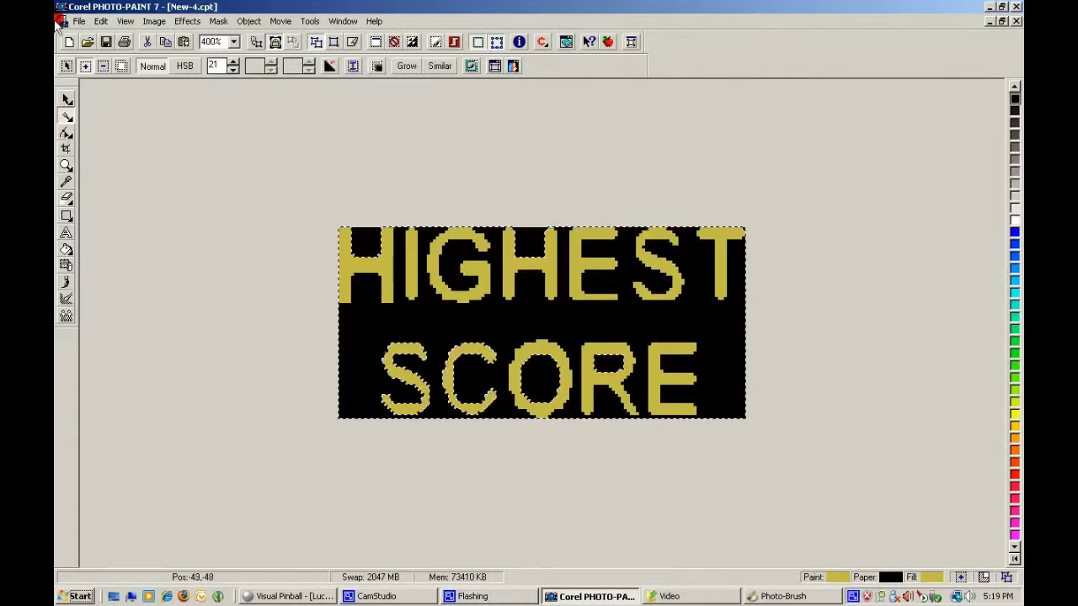
click(100, 21)
click(126, 33)
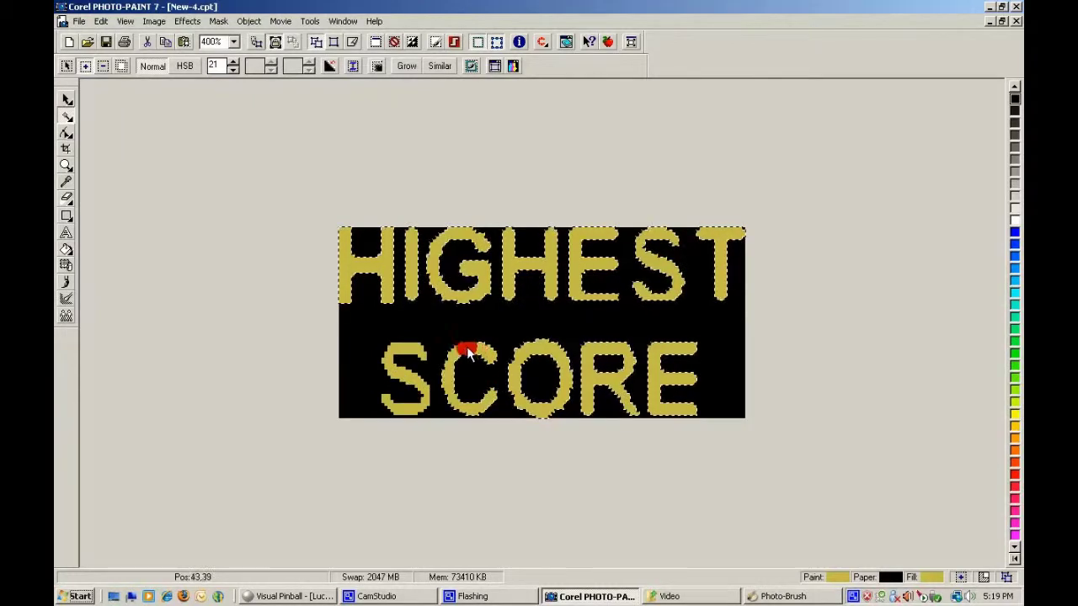
ctrl+click(396, 354)
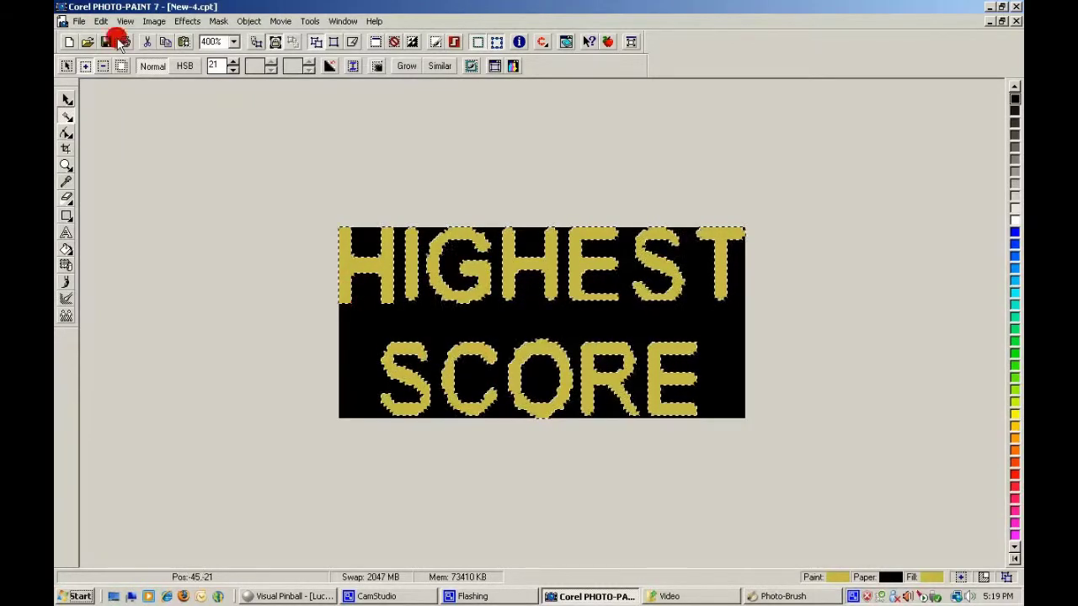
click(217, 21)
mouse_move(251, 22)
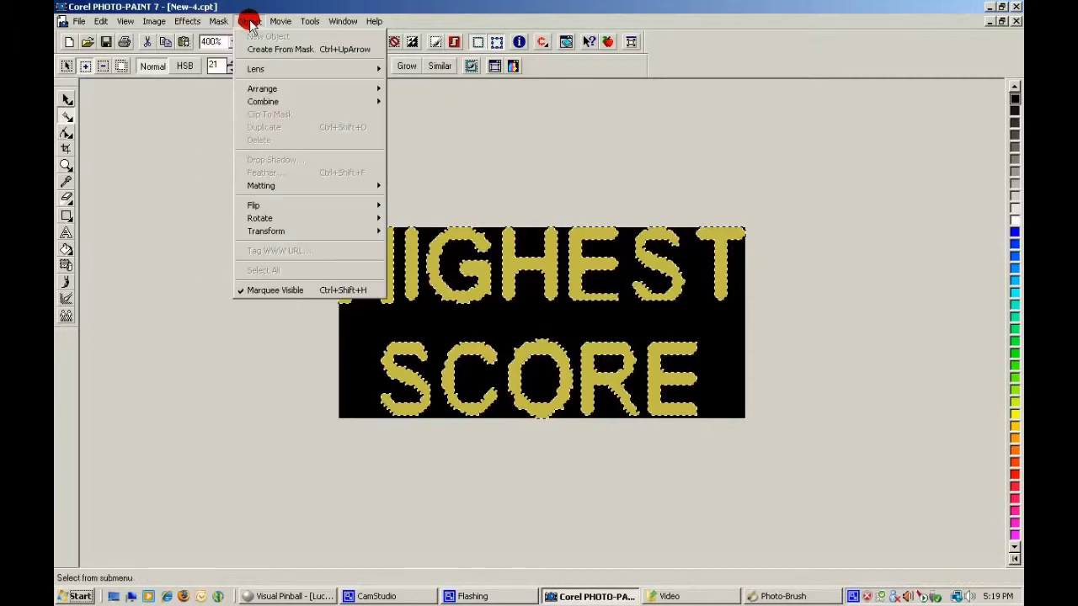
- Create a Brightness-Contrast-Intensity lens with brightness 21, contrast 13, intensity 25
click(408, 69)
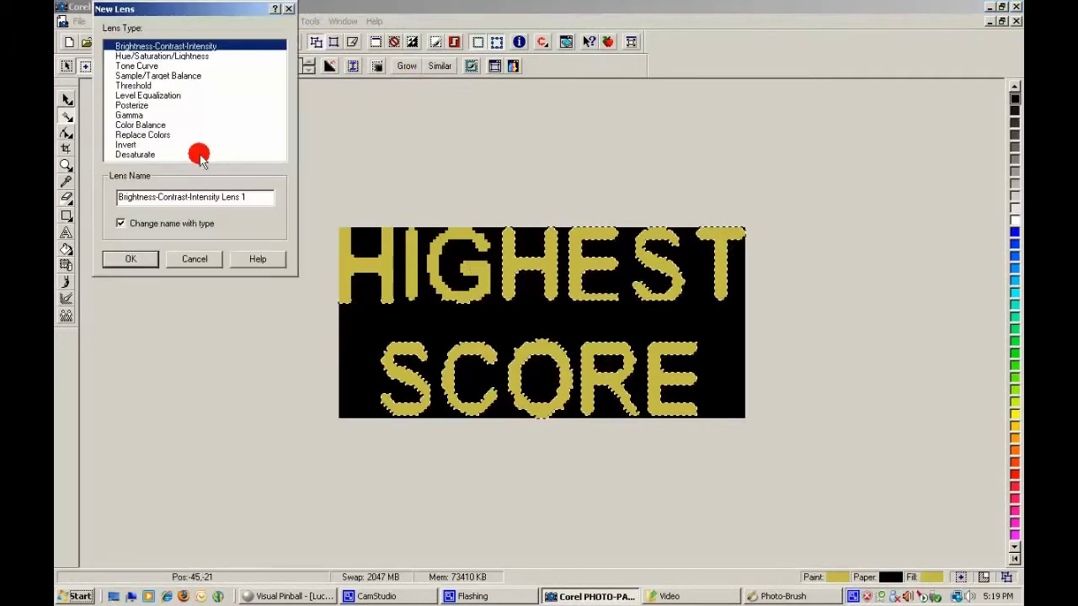
click(137, 259)
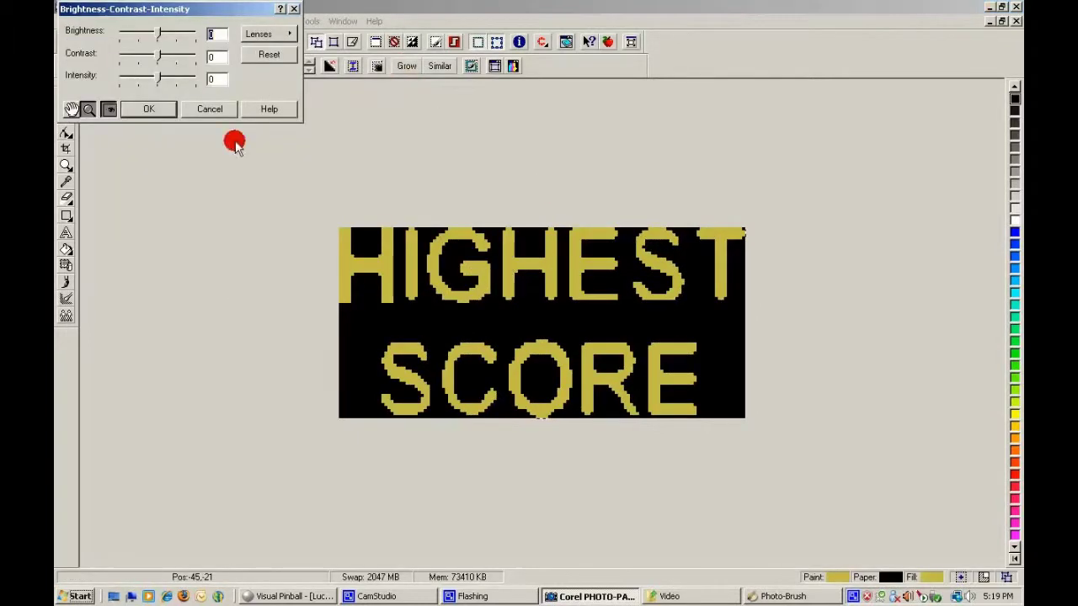
drag(158, 34, 166, 35)
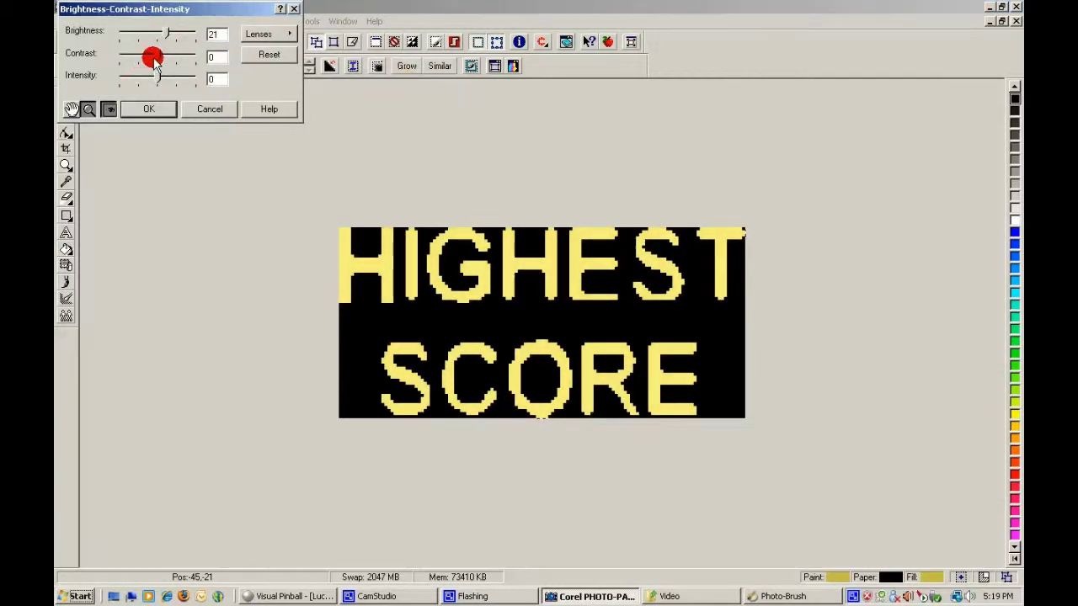
drag(157, 81, 168, 82)
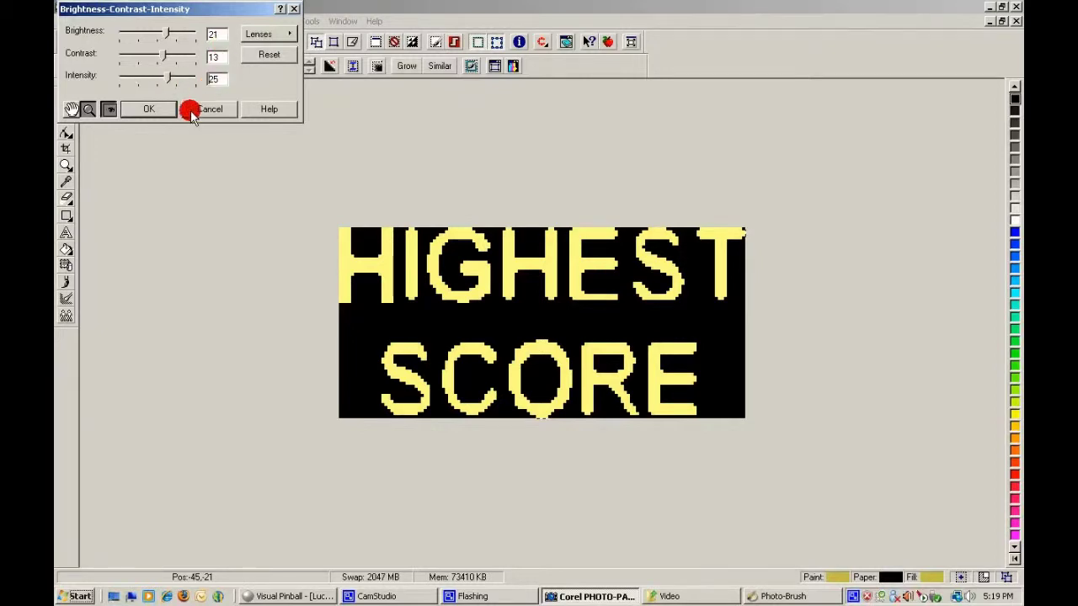
- Apply the lens and rotate the image 90° counterclockwise
click(160, 116)
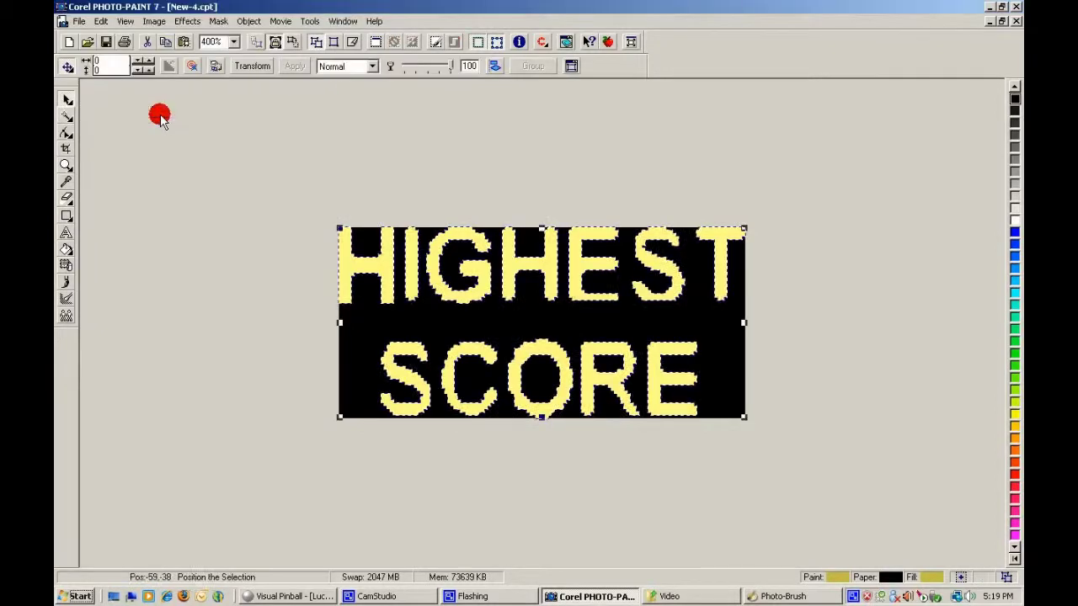
click(83, 24)
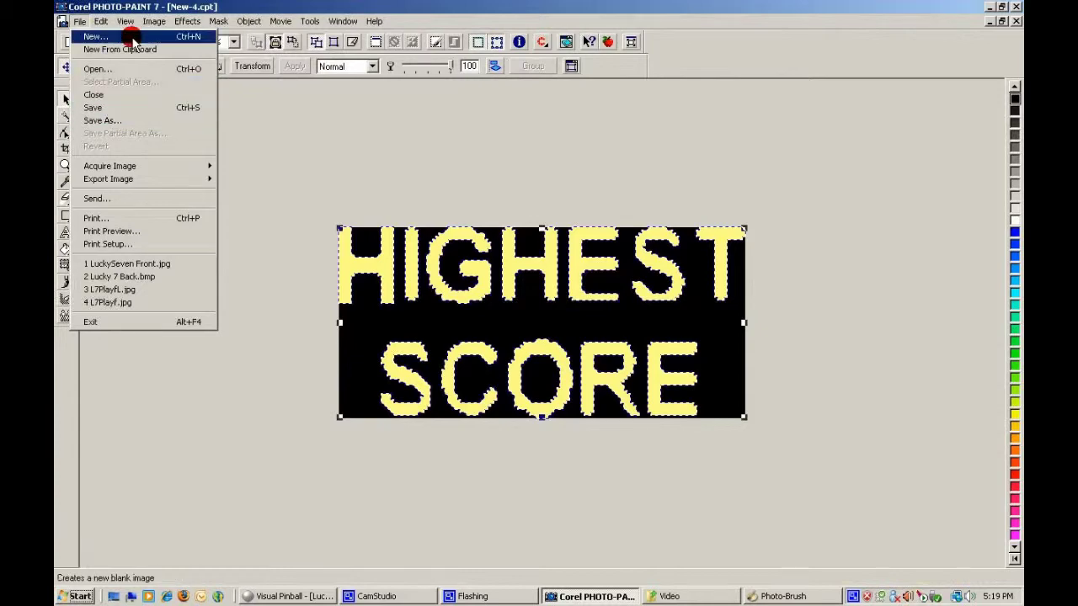
mouse_move(151, 21)
mouse_move(268, 147)
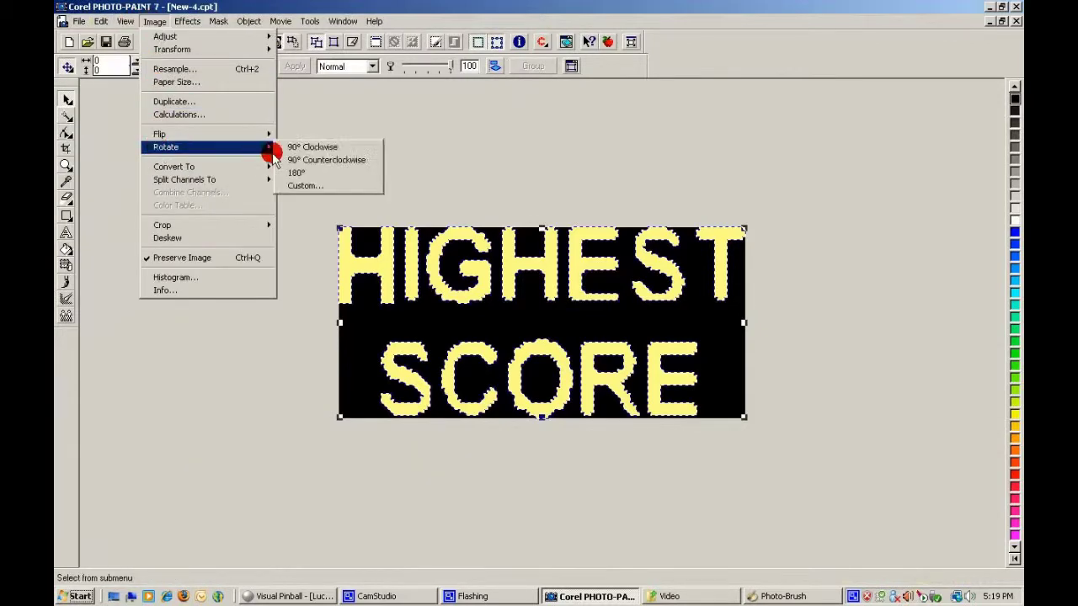
click(295, 160)
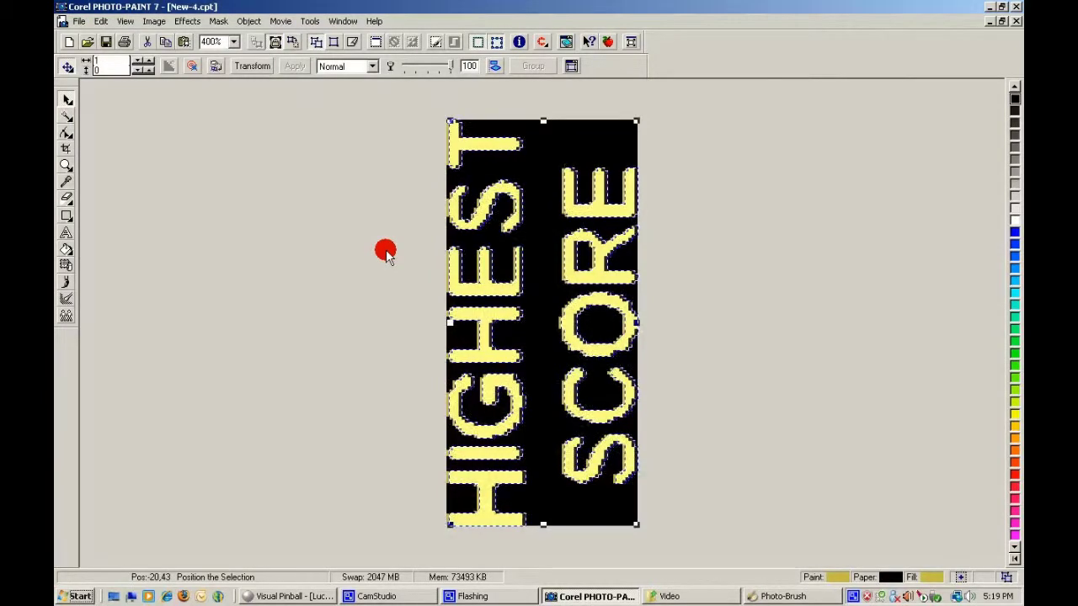
- Nudge the lettering back to position 0,0 with the arrow keys
key(Up)
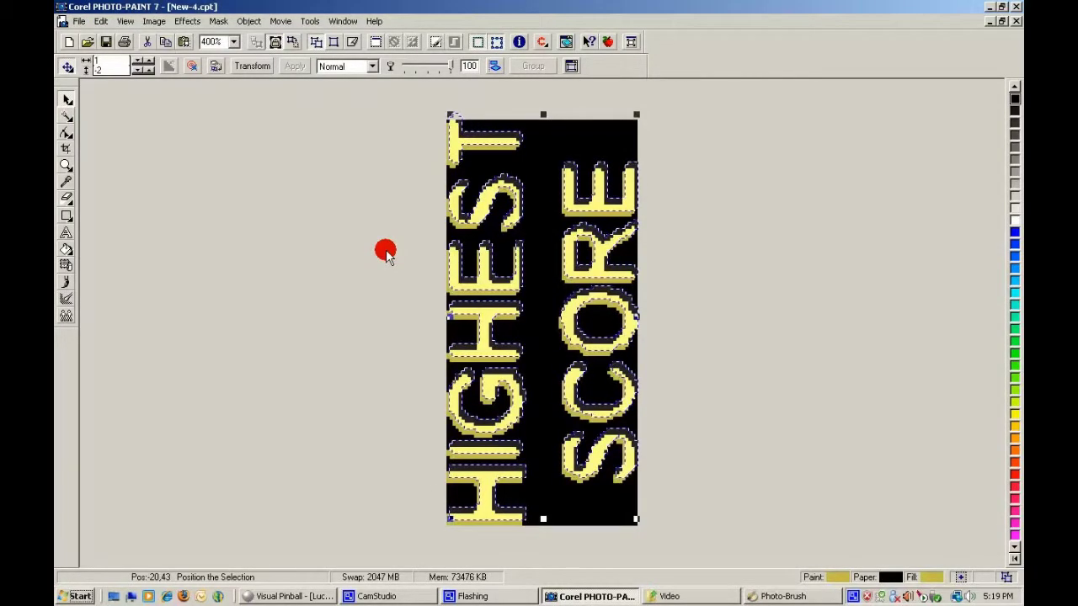
key(Down)
key(Left)
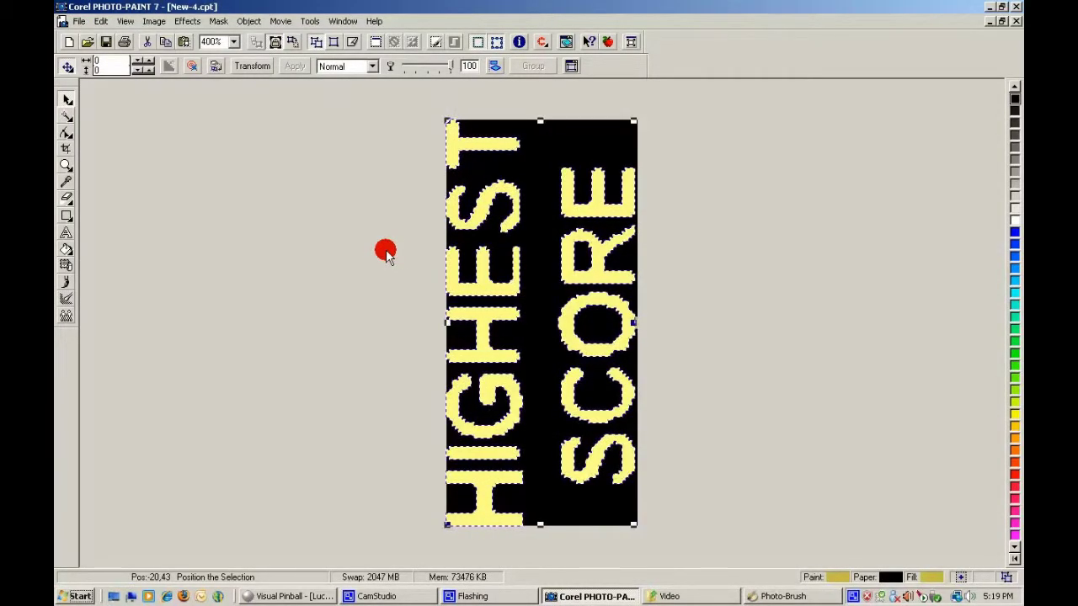
click(153, 21)
- Widen the paper to 126 pixels with Center Right placement
click(164, 81)
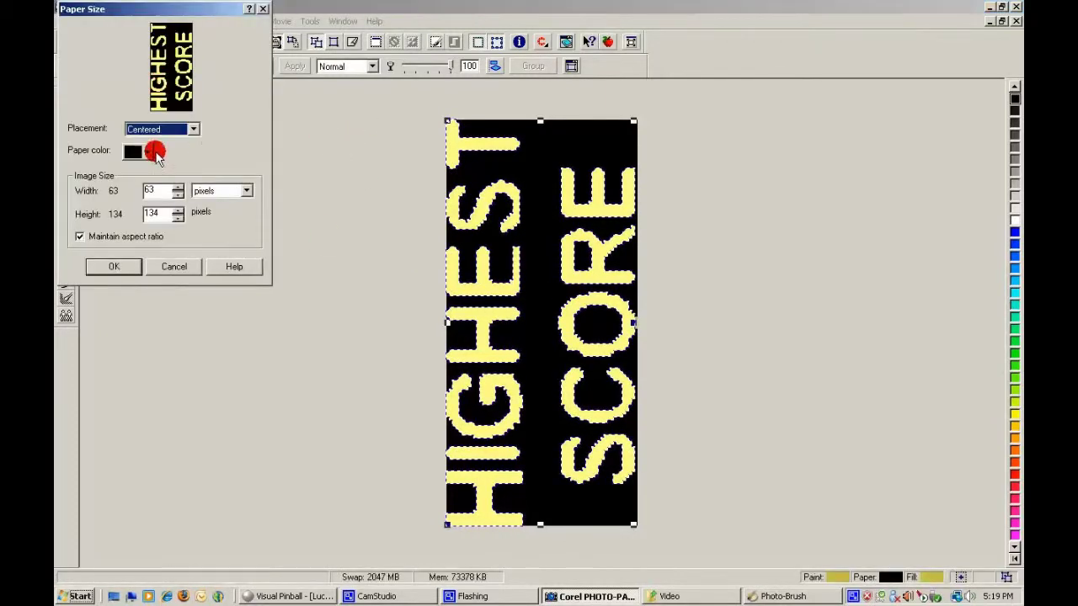
click(193, 129)
click(173, 154)
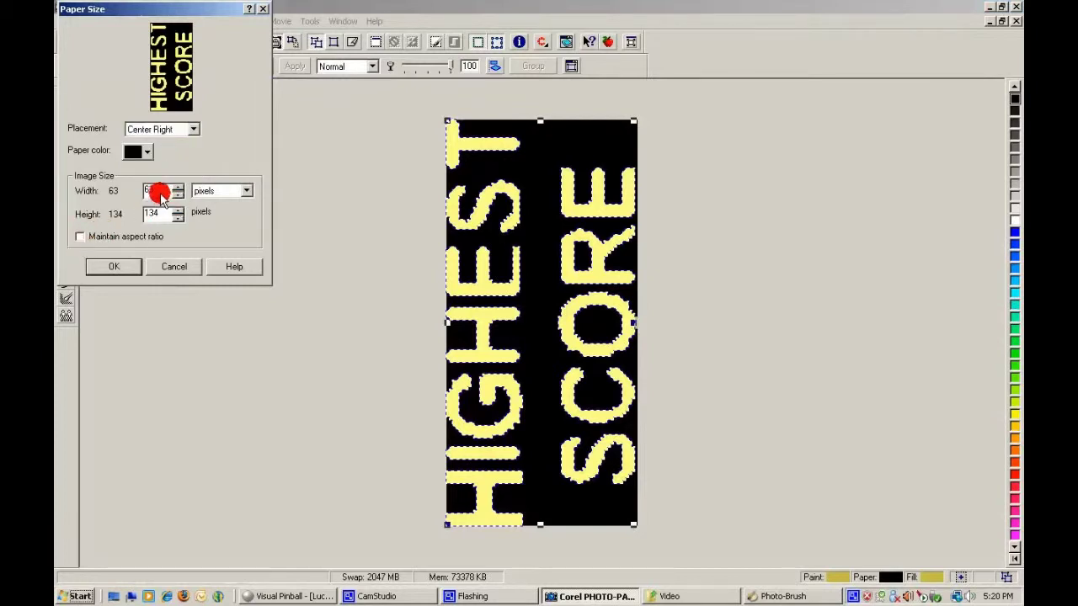
drag(160, 193, 59, 196)
text(126)
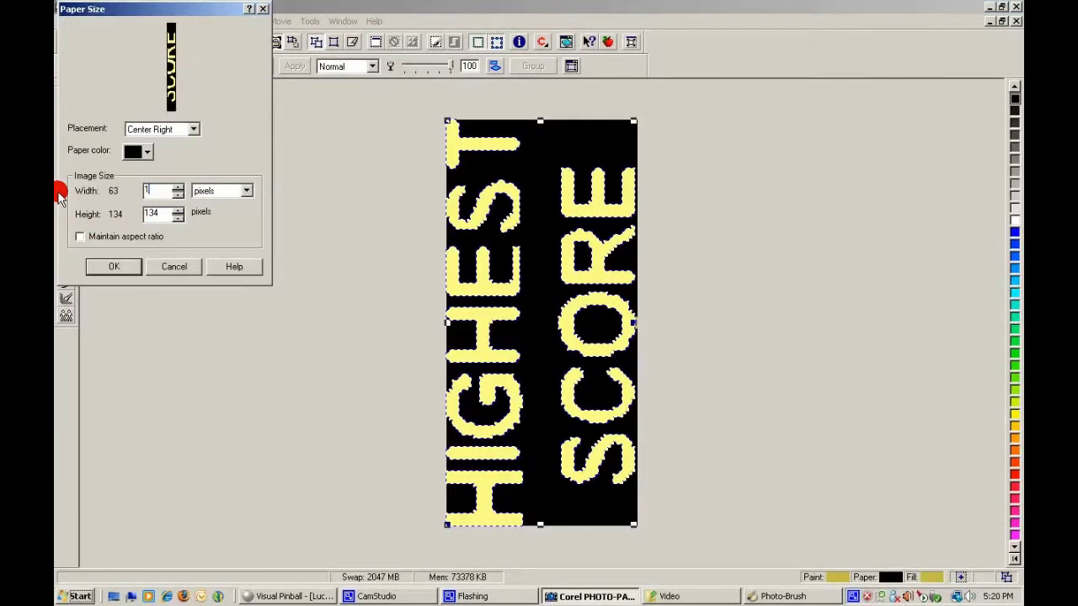
click(118, 266)
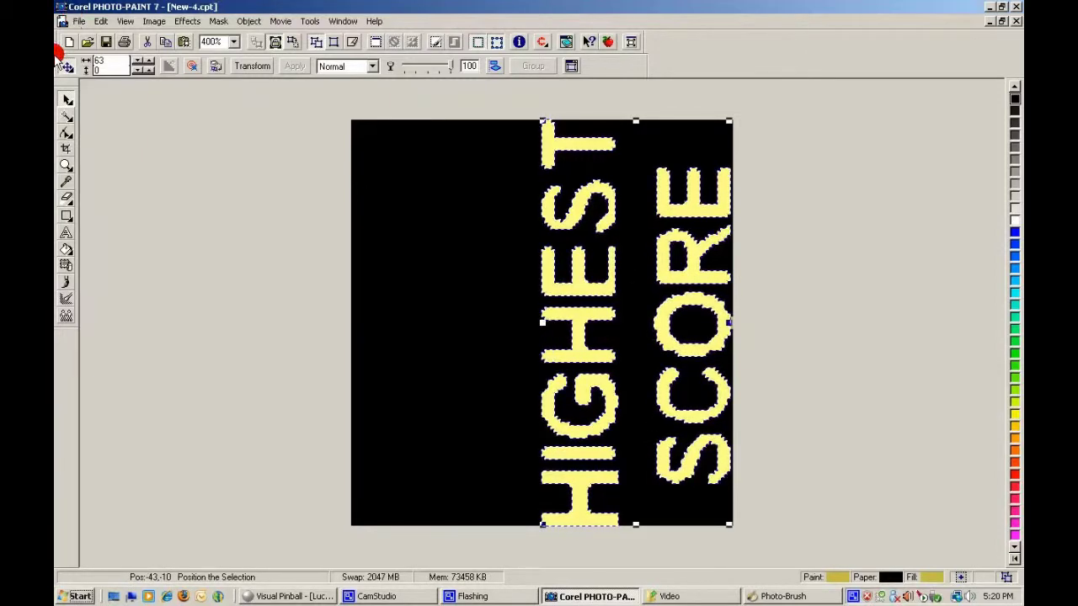
click(78, 21)
- Save the lamp image as Windows Bitmap High Score.bmp, accept merging objects, and close it
click(88, 107)
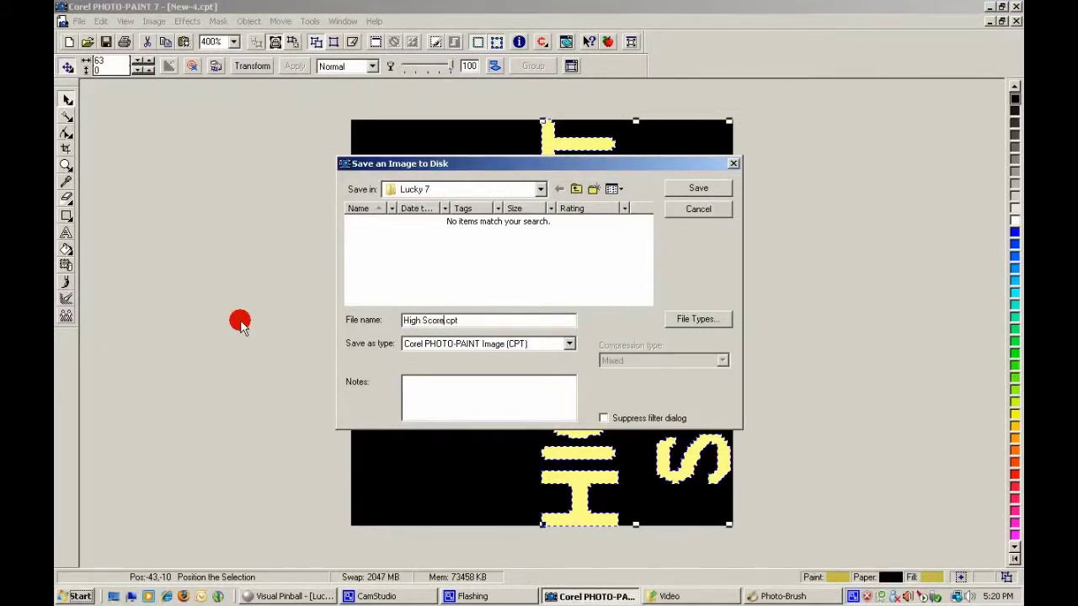
click(576, 347)
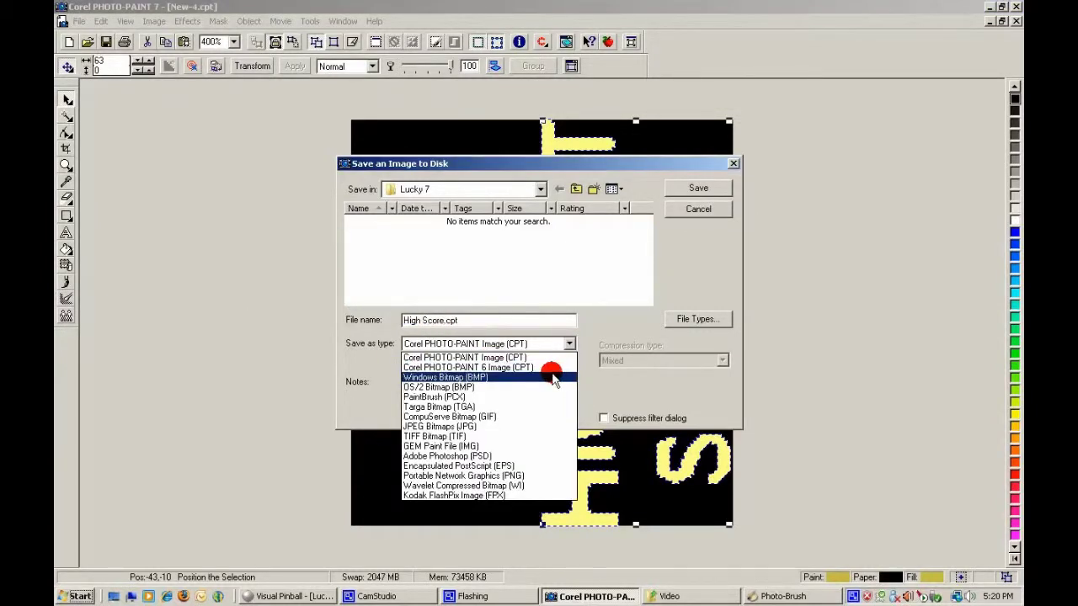
click(539, 372)
click(698, 189)
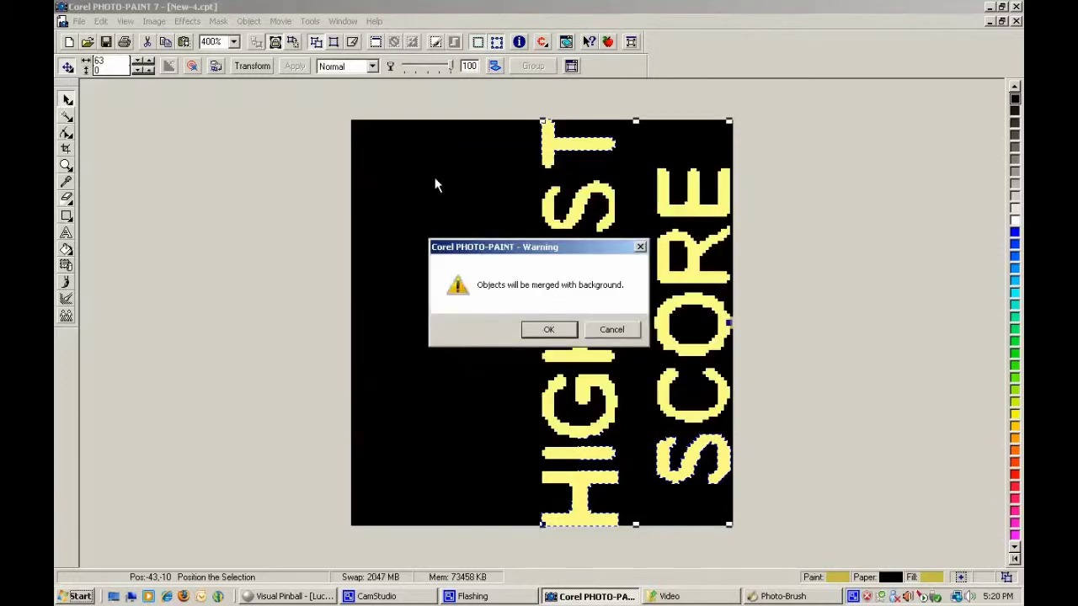
click(539, 330)
click(1017, 21)
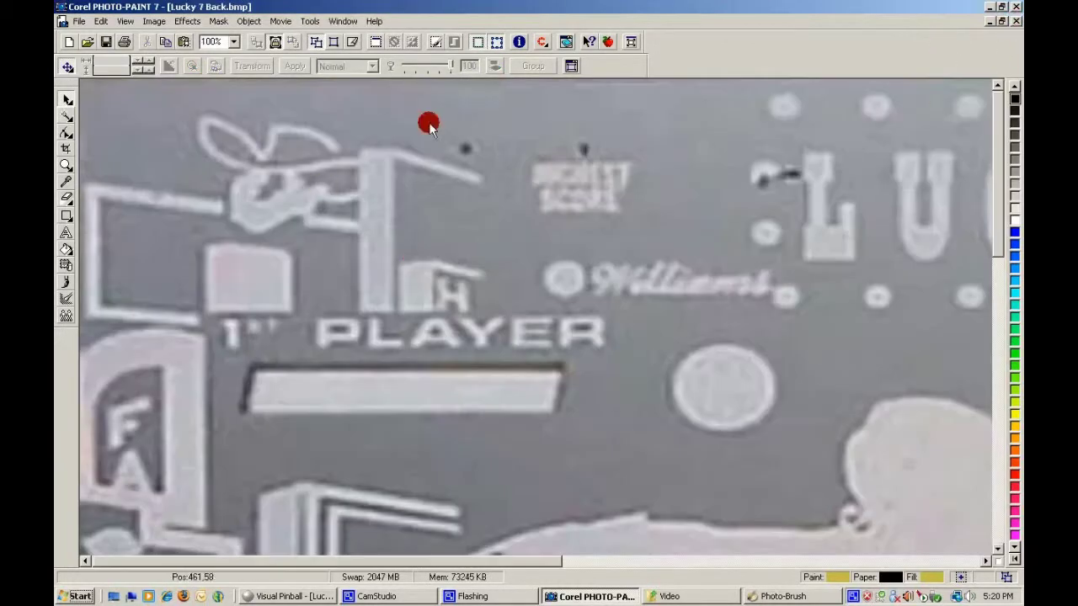
- Minimize Lucky 7 Back.bmp and bring the LuckySeven Front.jpg backglass into view
click(991, 22)
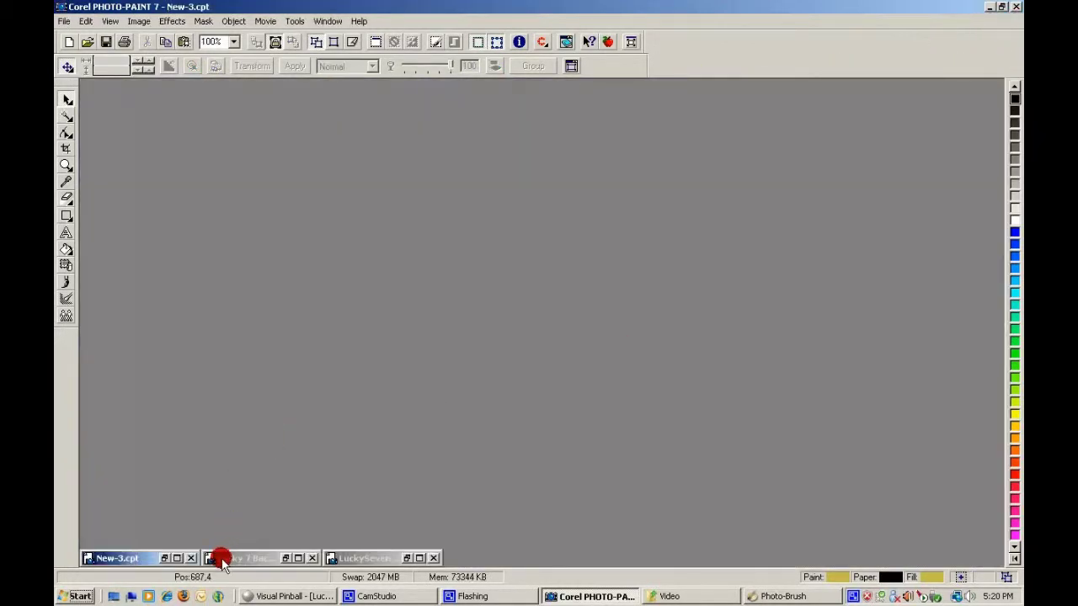
click(287, 558)
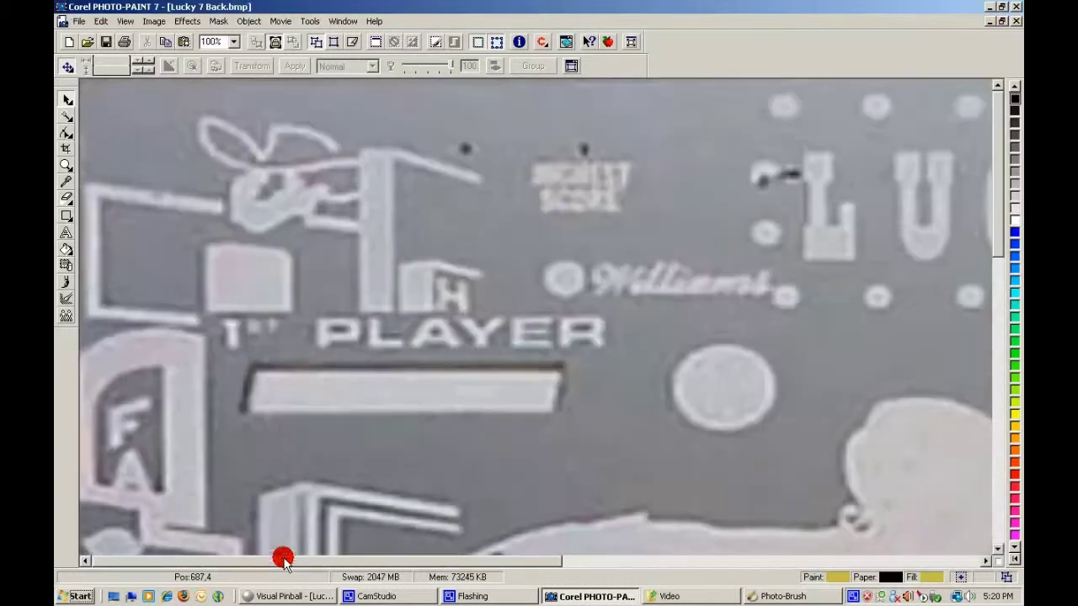
click(987, 23)
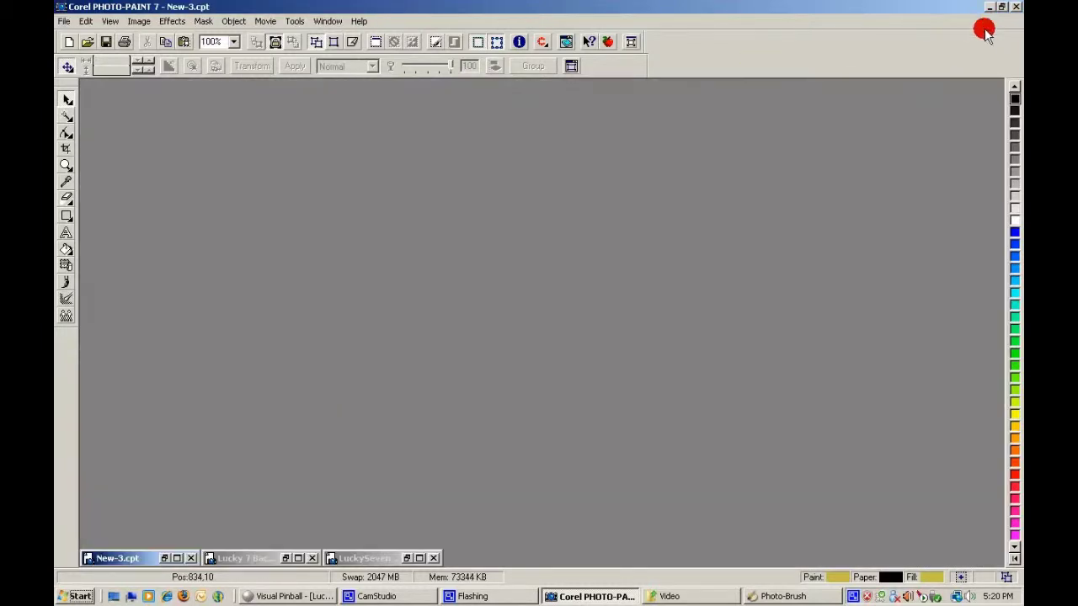
click(405, 558)
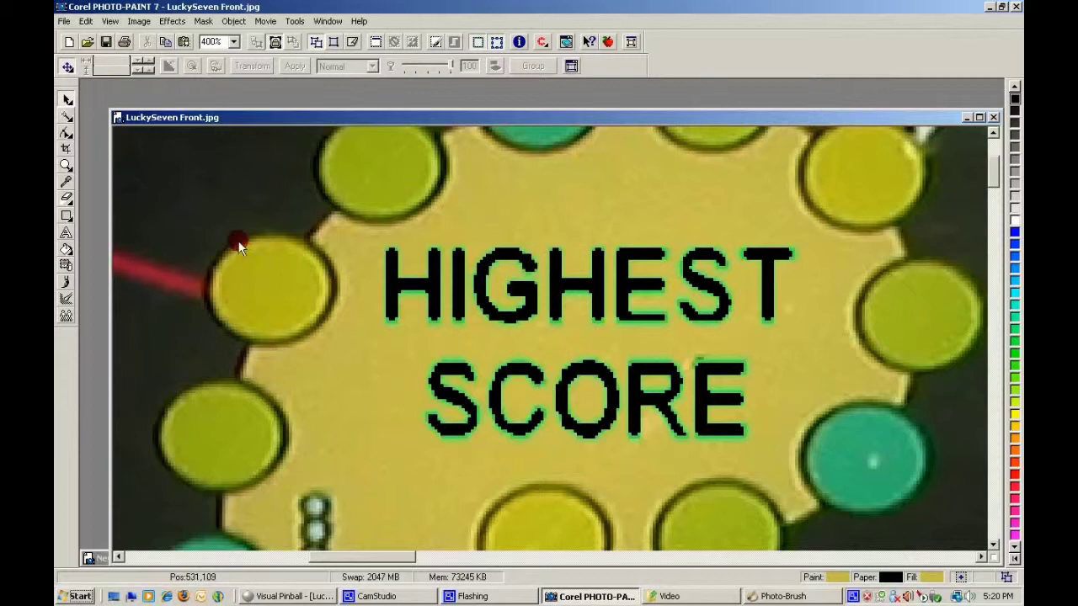
- With a larger Clone brush nib, paint yellow over the words SCORE and HIGHEST
click(65, 316)
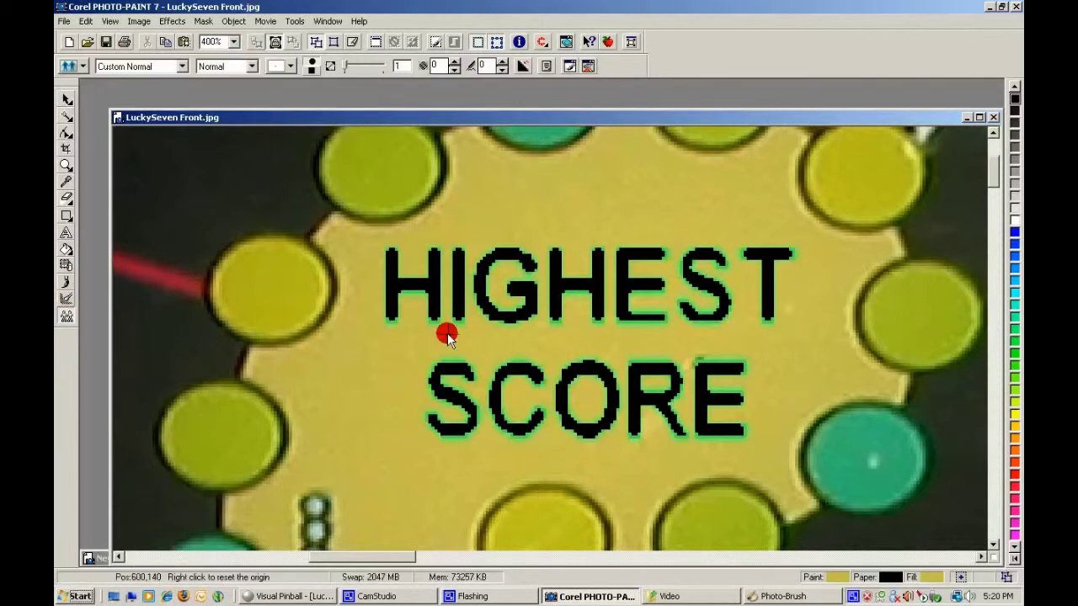
click(277, 42)
drag(345, 70, 362, 68)
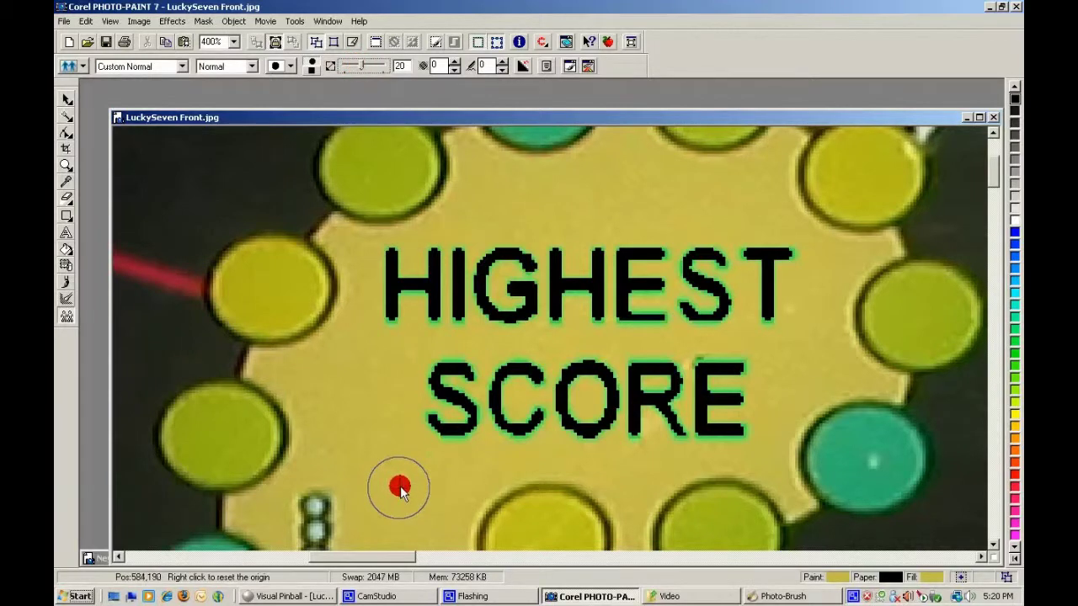
mouse_move(415, 436)
mouse_down()
mouse_move(438, 418)
mouse_move(489, 415)
mouse_move(595, 429)
mouse_move(733, 419)
mouse_move(719, 402)
mouse_move(409, 385)
mouse_move(479, 358)
mouse_move(738, 375)
mouse_move(691, 371)
mouse_up()
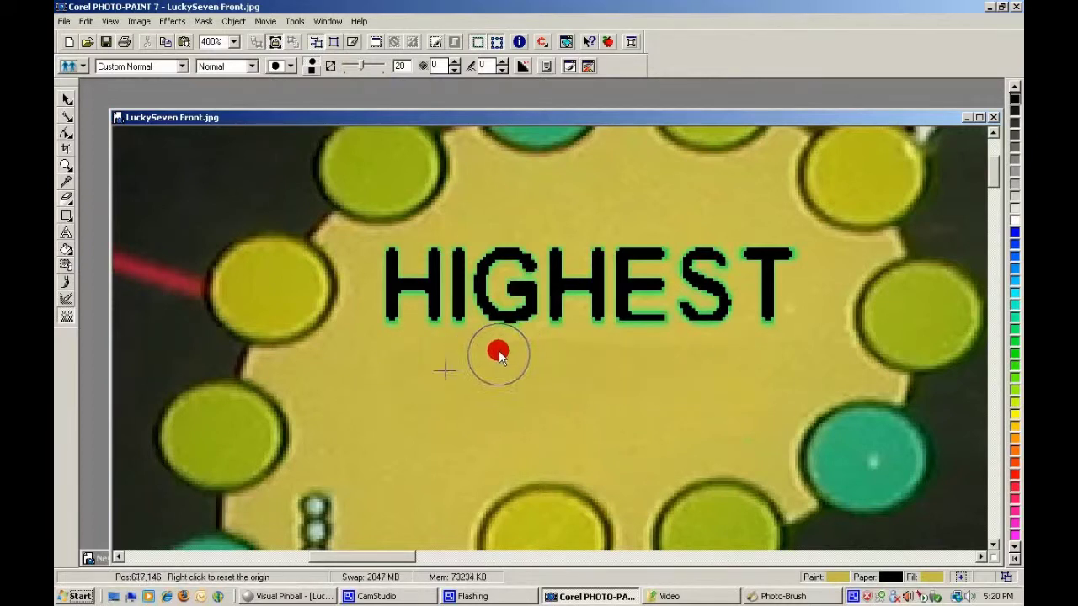
mouse_move(397, 329)
mouse_down()
mouse_move(516, 324)
mouse_move(657, 338)
mouse_move(772, 326)
mouse_move(385, 289)
mouse_move(399, 268)
mouse_move(763, 276)
mouse_move(767, 289)
mouse_move(783, 271)
mouse_move(664, 254)
mouse_move(785, 255)
mouse_move(724, 258)
mouse_move(602, 204)
mouse_move(630, 217)
mouse_move(640, 240)
mouse_move(711, 242)
mouse_move(483, 256)
mouse_move(623, 267)
mouse_move(703, 295)
mouse_up()
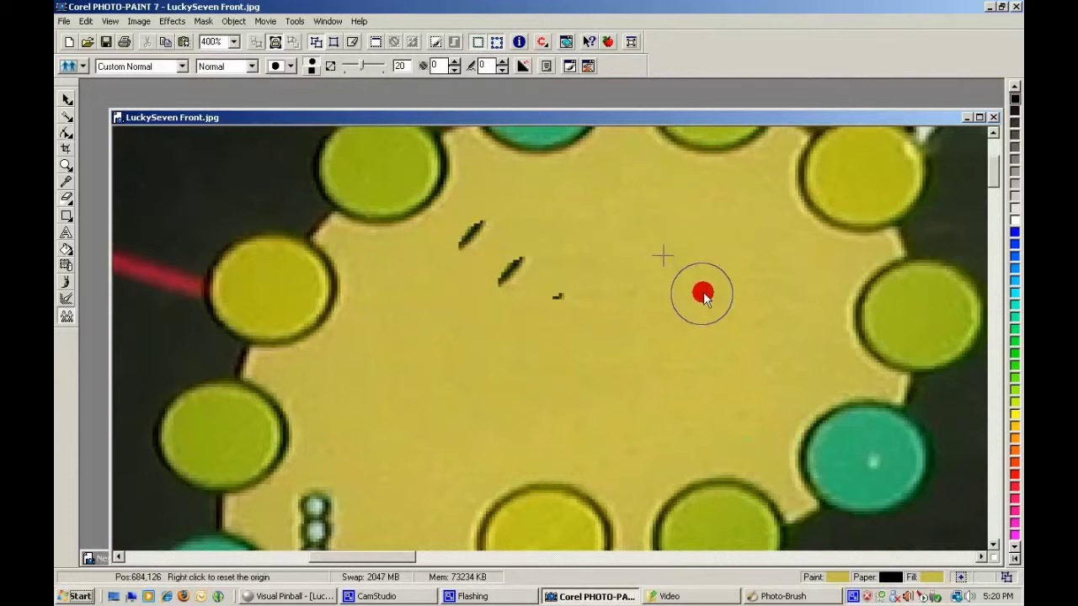
- Undo the brush stroke that left dark marks and touch up the yellow lamp area
click(86, 21)
click(95, 35)
mouse_move(727, 234)
mouse_down()
mouse_move(645, 252)
mouse_move(690, 277)
mouse_move(635, 316)
mouse_move(722, 245)
mouse_up()
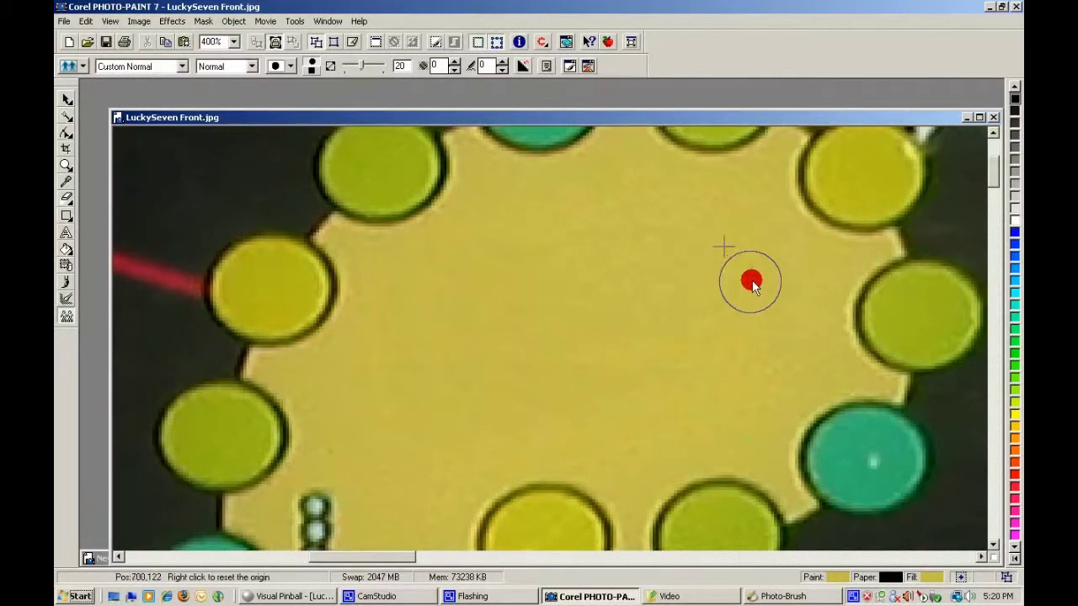
mouse_move(750, 281)
mouse_down()
mouse_move(710, 290)
mouse_move(634, 240)
mouse_move(704, 320)
mouse_move(717, 357)
mouse_move(529, 270)
mouse_move(629, 351)
mouse_move(612, 383)
mouse_move(465, 345)
mouse_move(627, 442)
mouse_move(536, 430)
mouse_move(585, 443)
mouse_move(688, 422)
mouse_move(764, 391)
mouse_move(441, 284)
mouse_move(435, 266)
mouse_move(469, 332)
mouse_move(494, 314)
mouse_move(508, 322)
mouse_move(436, 310)
mouse_move(428, 264)
mouse_move(455, 261)
mouse_move(434, 328)
mouse_move(457, 283)
mouse_move(431, 308)
mouse_move(509, 283)
mouse_move(430, 288)
mouse_move(423, 320)
mouse_up()
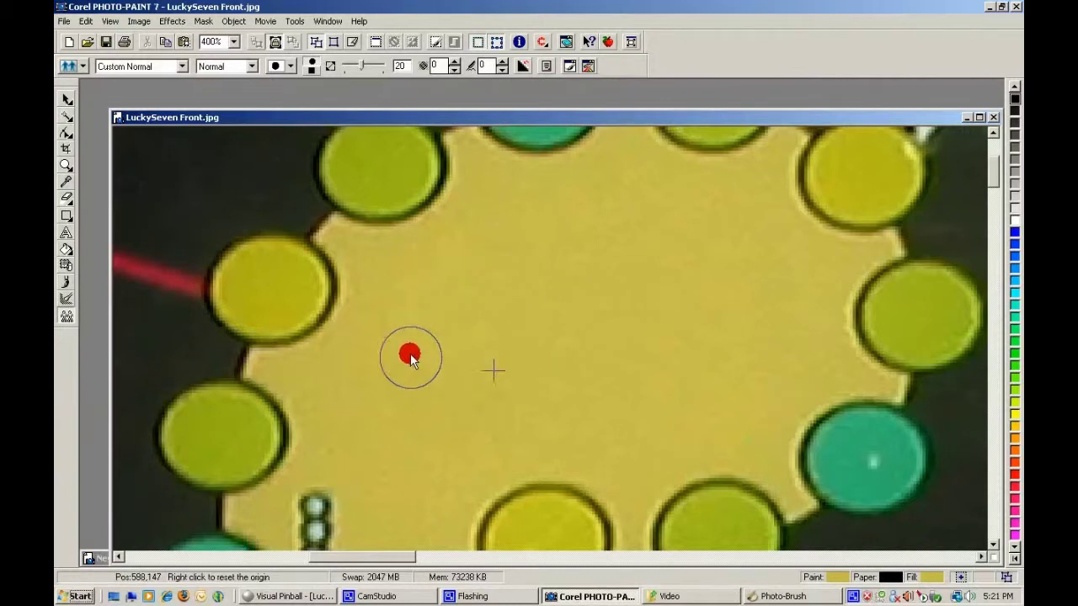
click(65, 166)
- Zoom out to 33% to show the whole Lucky Seven backglass
right_click(507, 349)
right_click(539, 375)
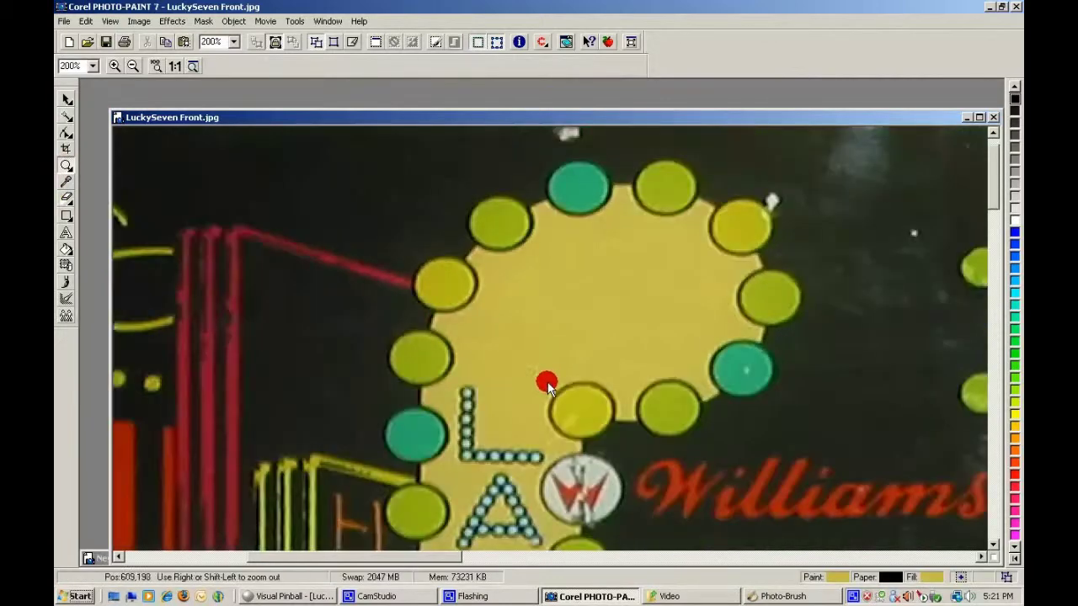
right_click(560, 384)
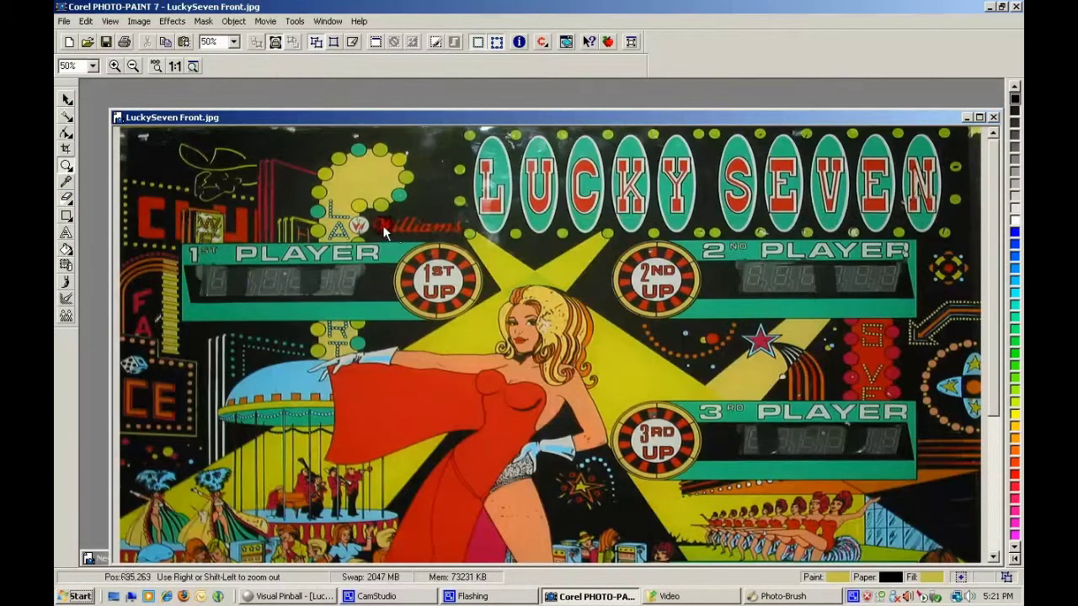
right_click(383, 224)
click(69, 96)
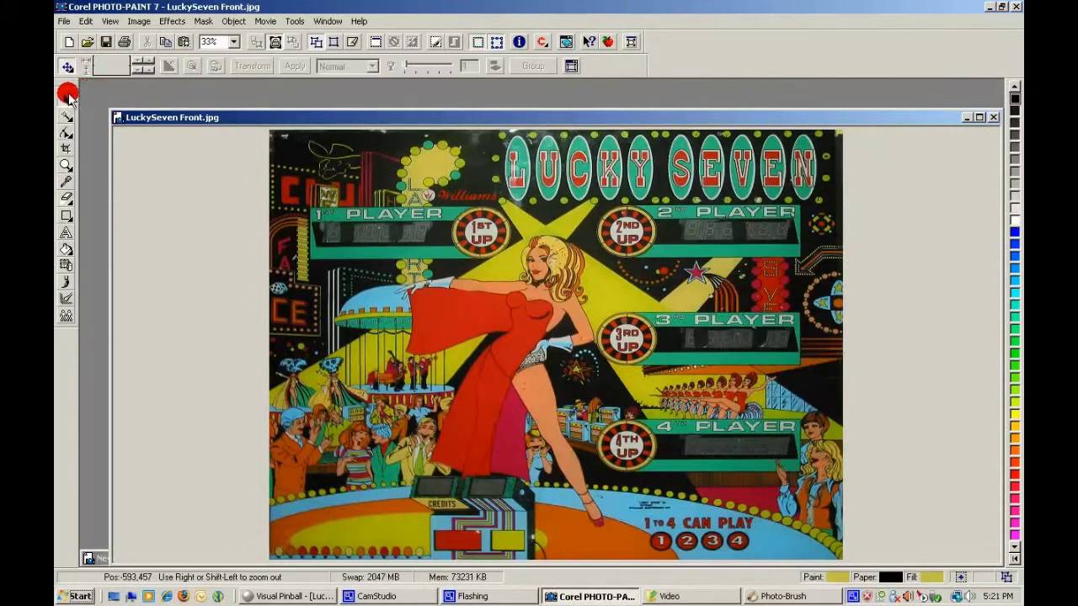
- Reach the Image menu's Paper Size command, closing the rotate options unchanged
click(139, 21)
mouse_move(150, 147)
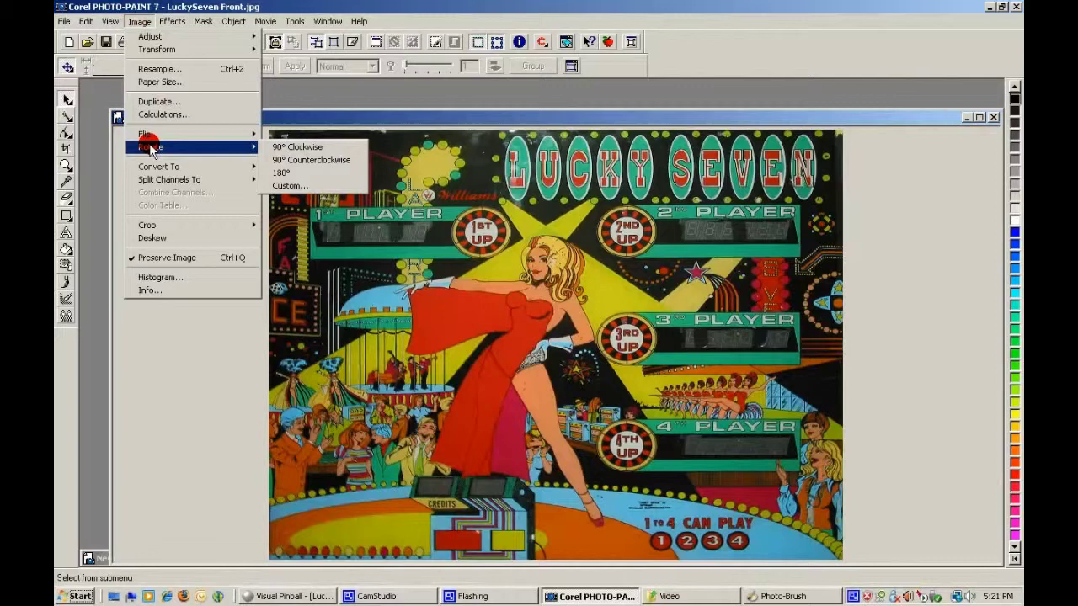
click(288, 122)
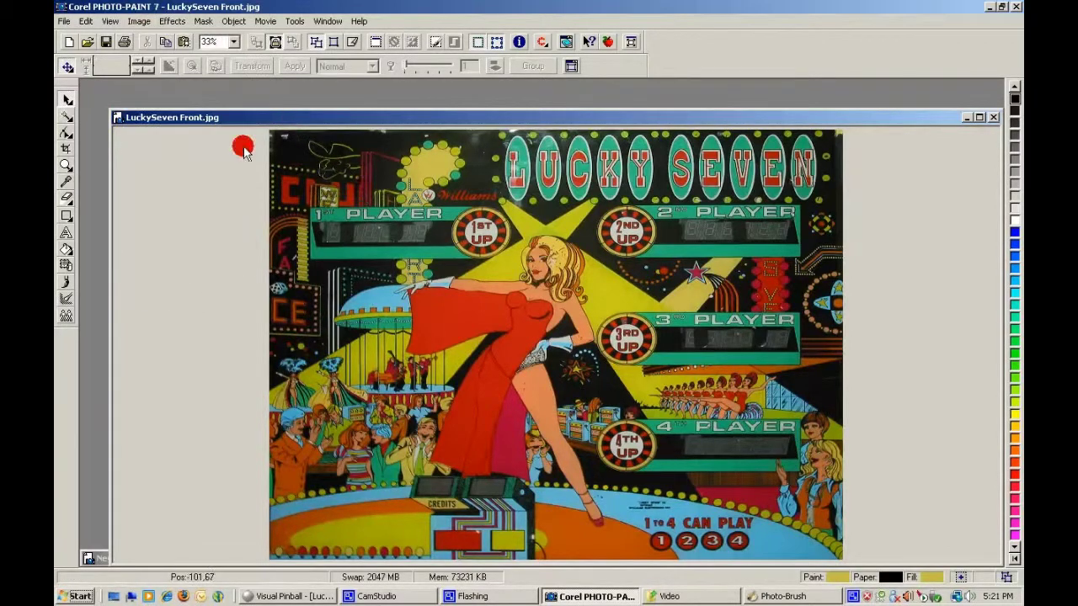
click(139, 21)
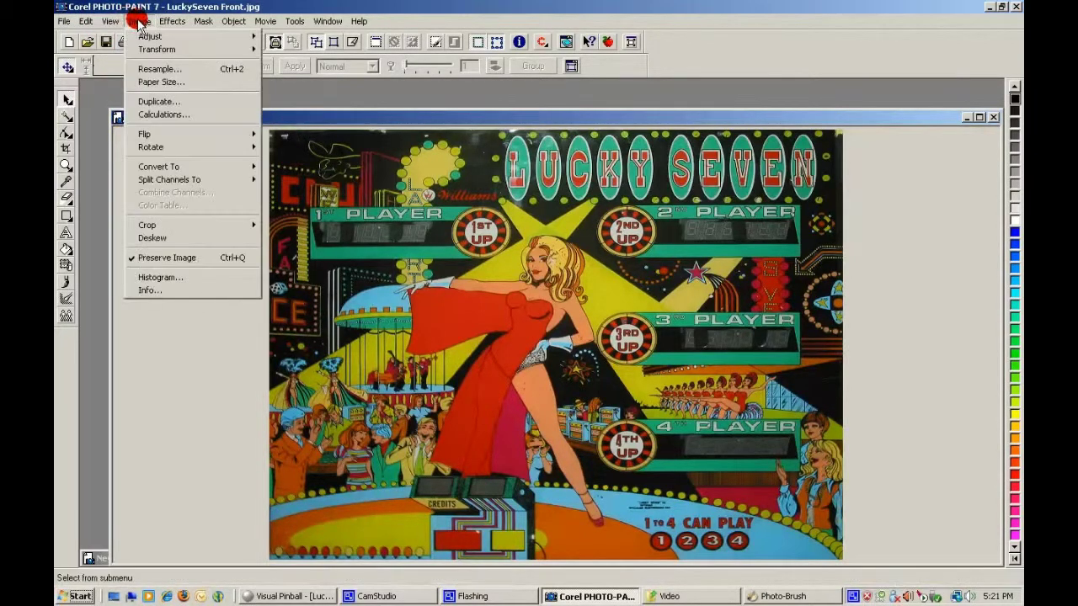
- Set the paper size to width 4544 with Center Left placement and aspect ratio unlocked
click(139, 82)
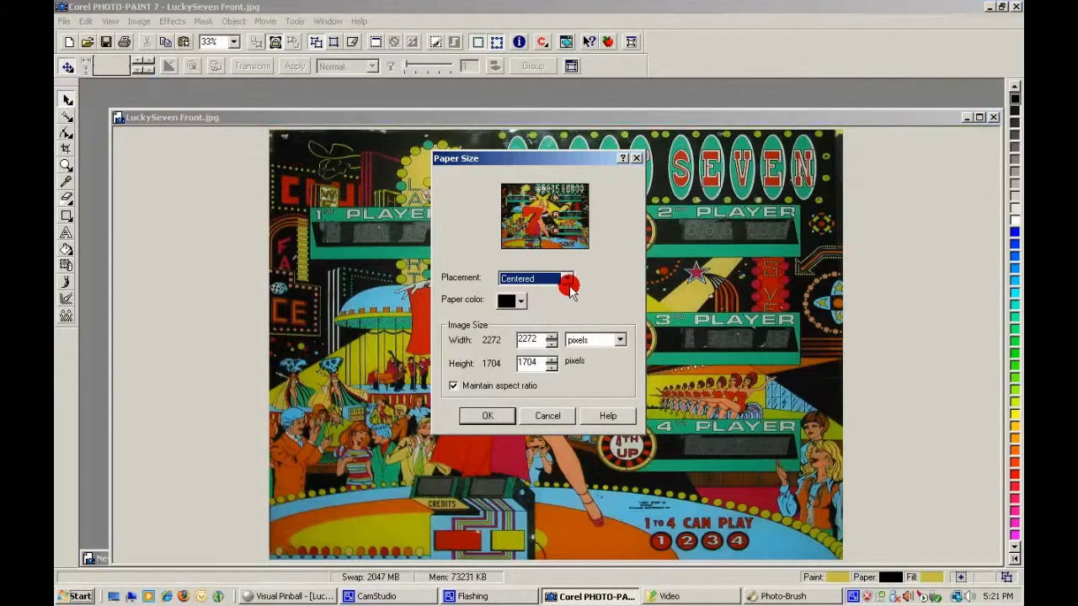
click(568, 279)
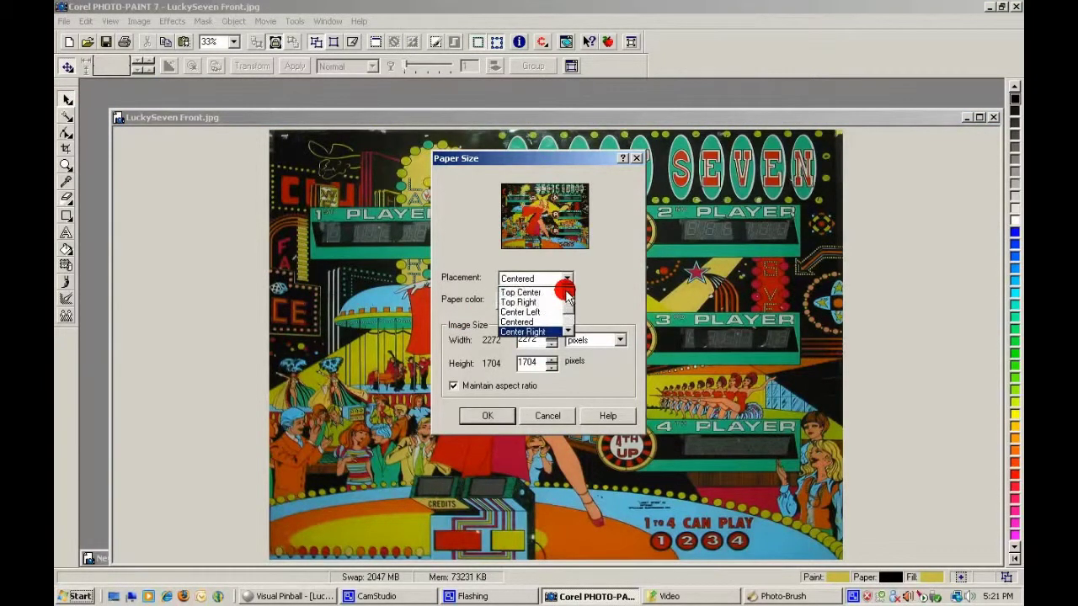
click(540, 312)
click(455, 388)
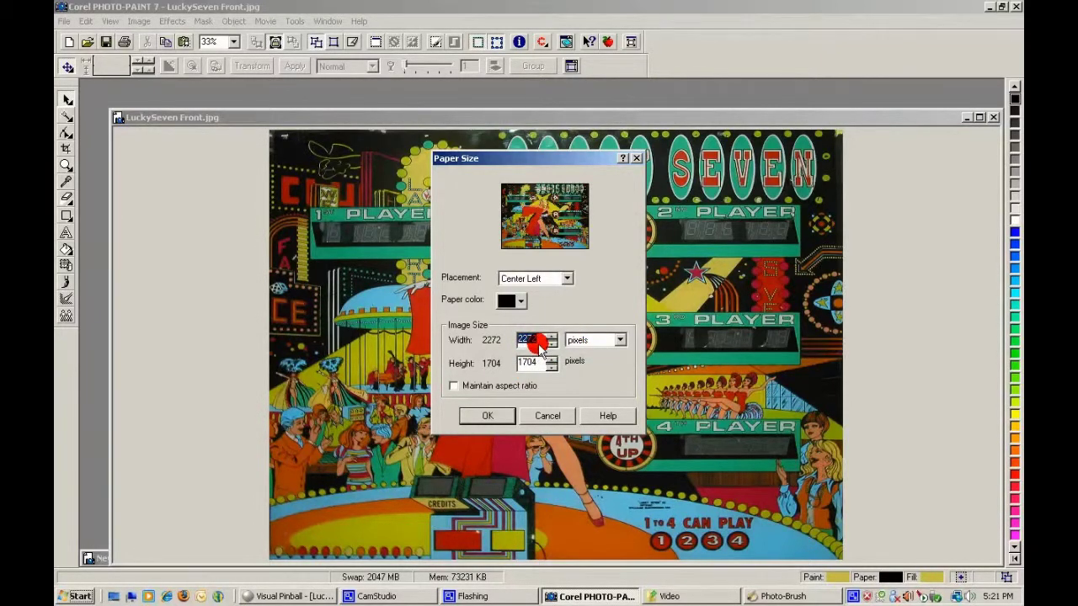
text(4544)
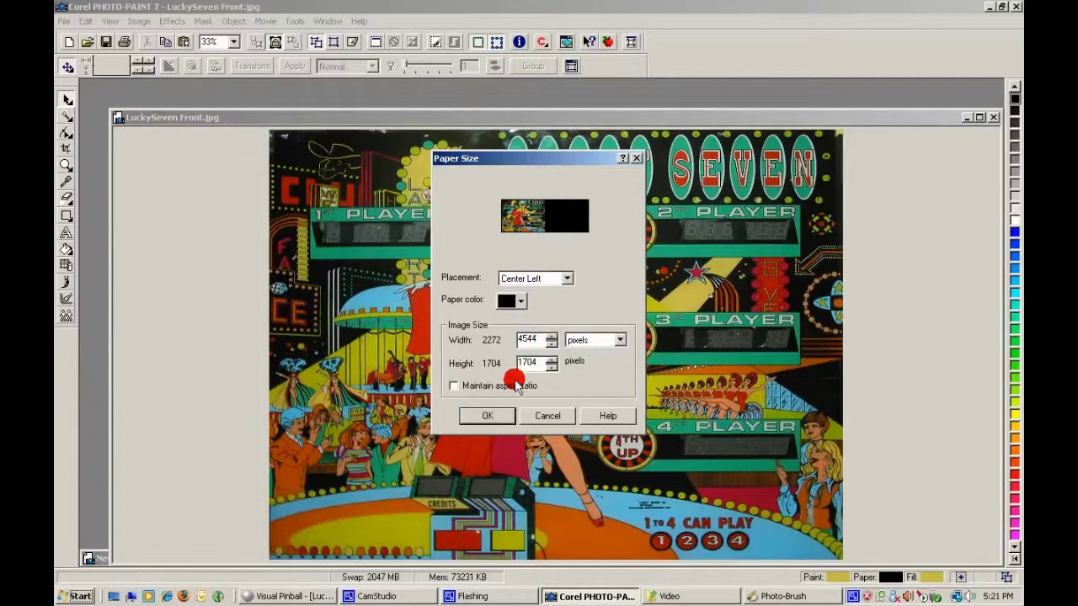
click(489, 417)
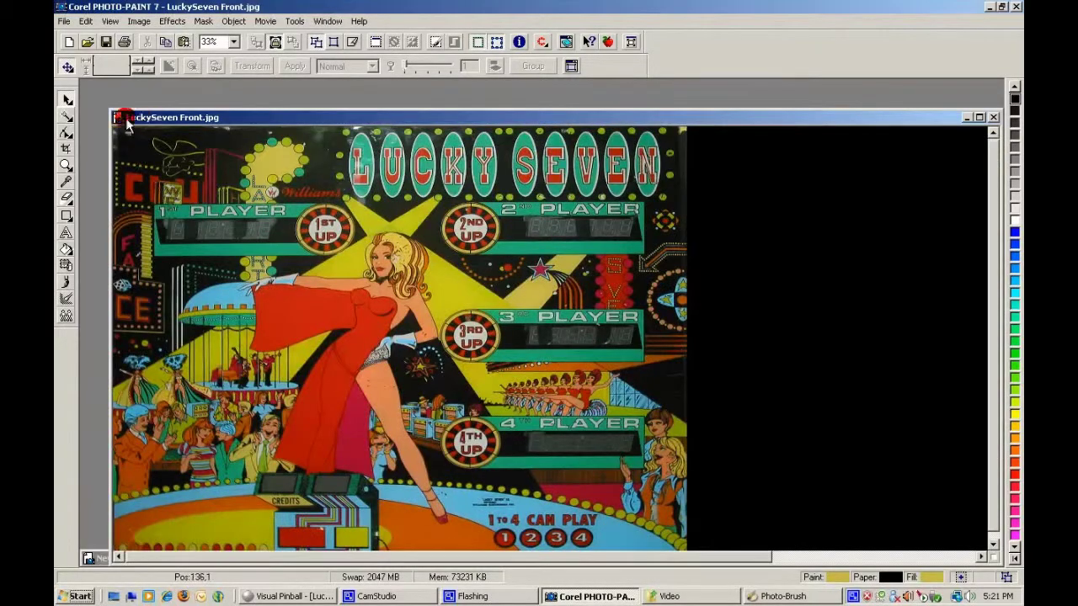
- Zoom out to 25% to view the whole widened canvas
click(65, 166)
right_click(422, 316)
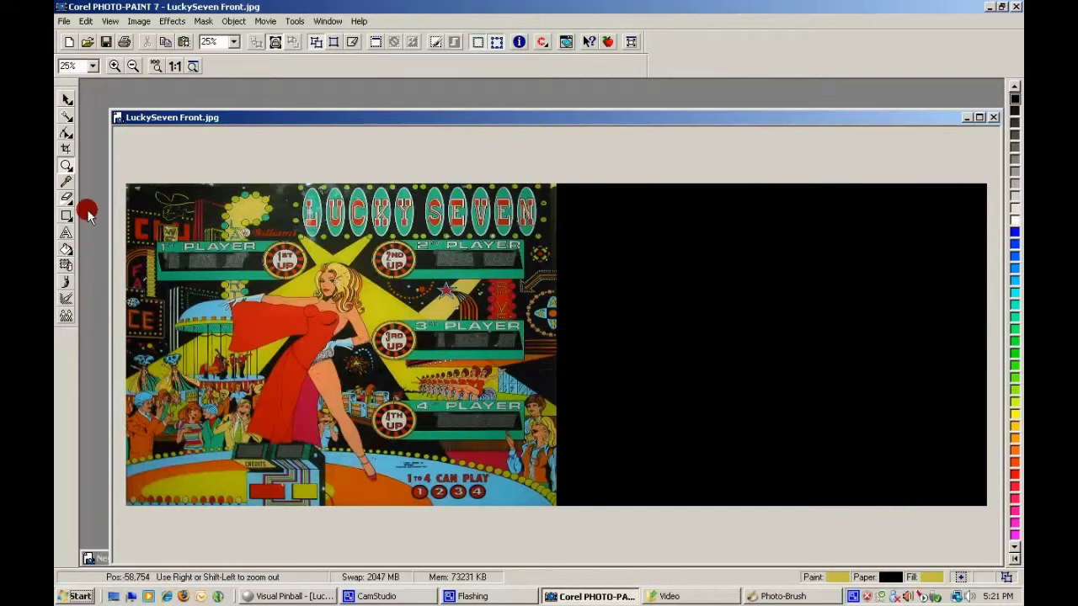
click(66, 98)
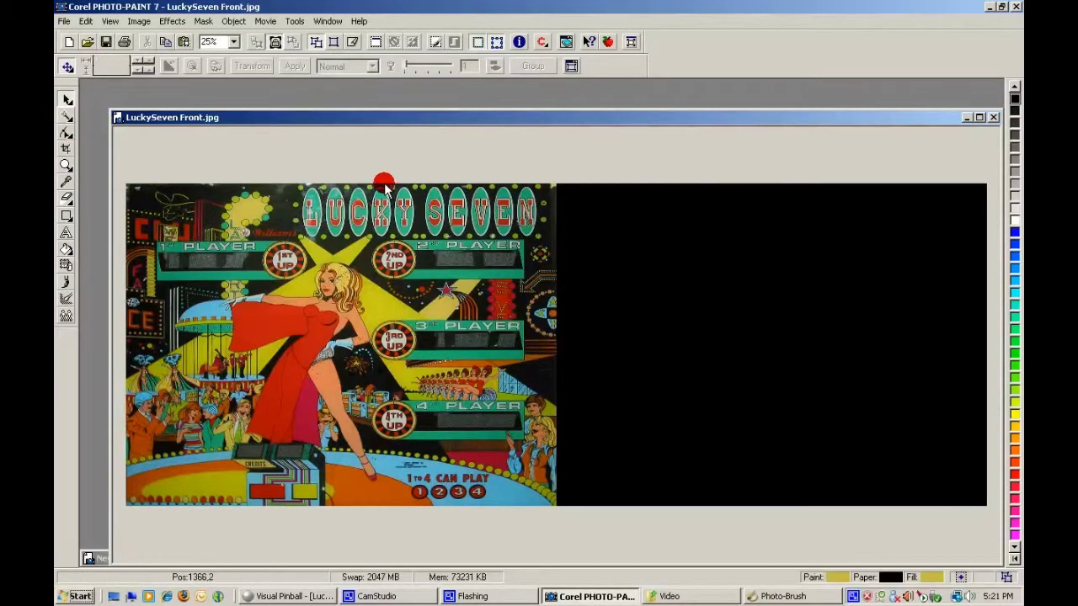